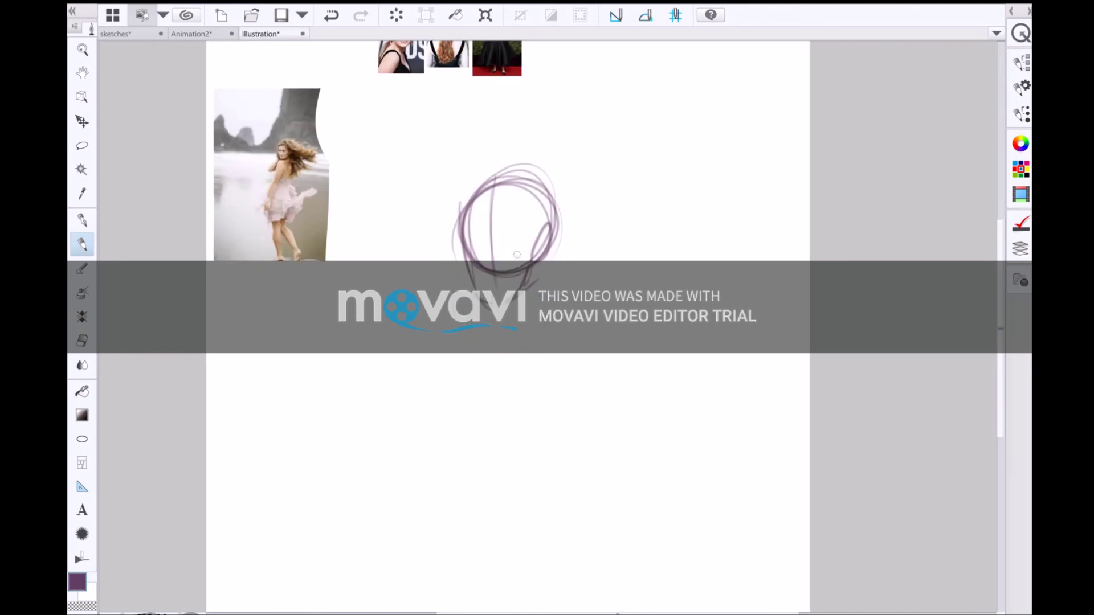
- Sketch the jaw, neck, shoulders, torso contour, curved spine and a waist circle beneath the head circle
{"action": "left_click_drag", "start_coordinate": [469, 358], "coordinate": [533, 432]}
{"action": "left_click_drag", "start_coordinate": [532, 296], "coordinate": [492, 456]}
{"action": "left_click_drag", "start_coordinate": [527, 322], "coordinate": [495, 524]}
{"action": "left_click_drag", "start_coordinate": [501, 401], "coordinate": [466, 461]}
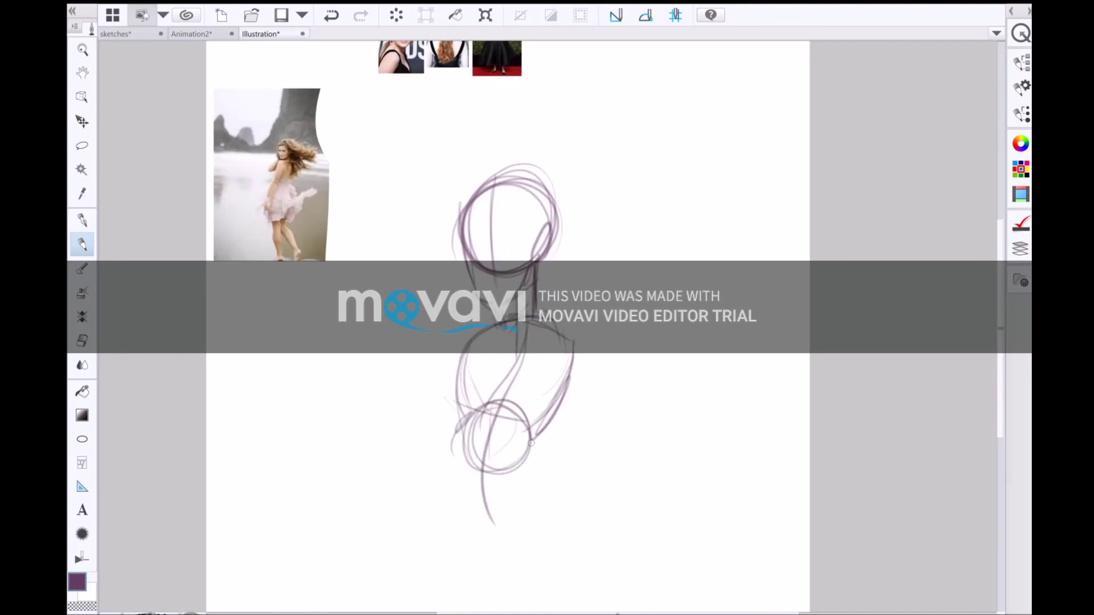
- Sketch the near arm hanging down with its shoulder and elbow ovals and the other arm raised to the chin
{"action": "scroll", "coordinate": [466, 461], "scroll_direction": "down", "scroll_amount": 3}
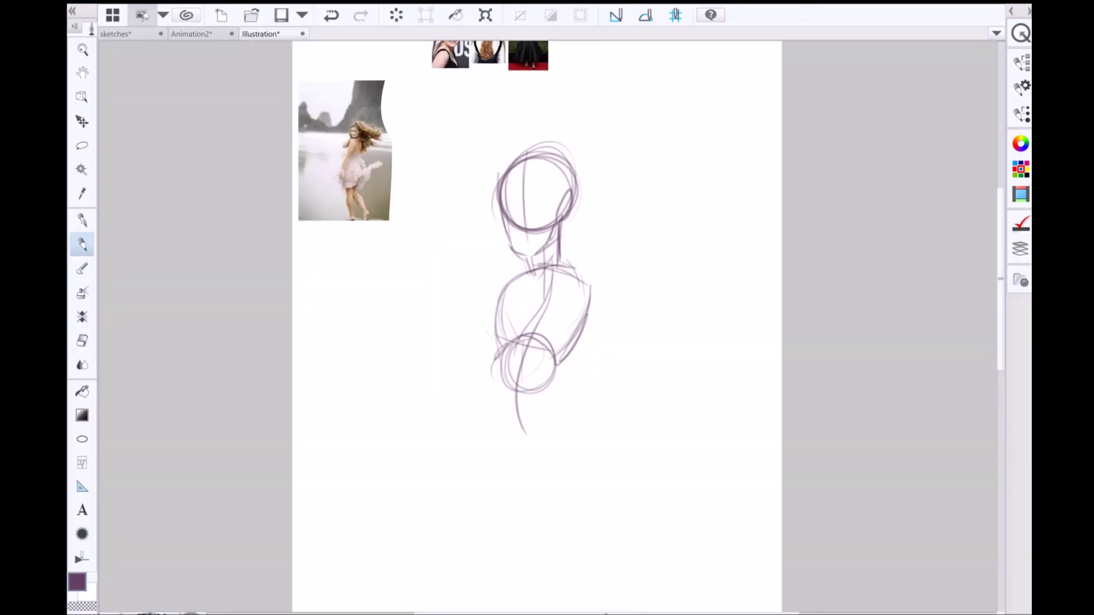
{"action": "mouse_move", "coordinate": [516, 288]}
{"action": "left_mouse_down"}
{"action": "mouse_move", "coordinate": [477, 396]}
{"action": "mouse_move", "coordinate": [494, 480]}
{"action": "left_mouse_up"}
{"action": "left_click_drag", "start_coordinate": [512, 374], "coordinate": [510, 368]}
{"action": "left_click_drag", "start_coordinate": [517, 282], "coordinate": [497, 345]}
{"action": "left_click_drag", "start_coordinate": [500, 225], "coordinate": [500, 256]}
{"action": "mouse_move", "coordinate": [501, 254]}
{"action": "left_mouse_down"}
{"action": "mouse_move", "coordinate": [436, 335]}
{"action": "mouse_move", "coordinate": [457, 343]}
{"action": "left_mouse_up"}
{"action": "key", "text": "ctrl+z"}
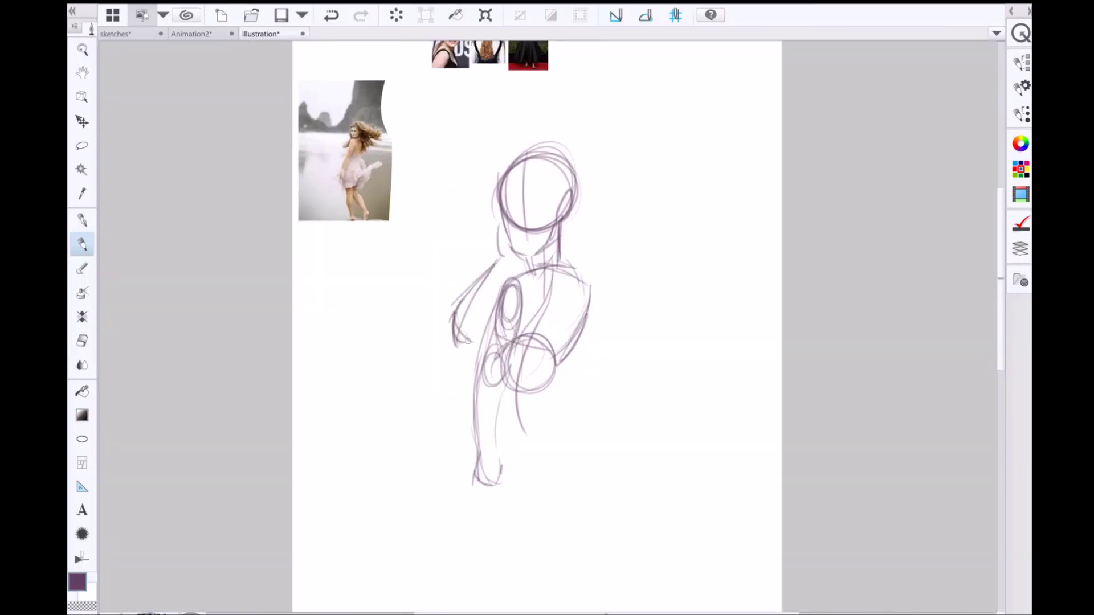
{"action": "left_click_drag", "start_coordinate": [505, 220], "coordinate": [455, 343]}
{"action": "left_click_drag", "start_coordinate": [512, 258], "coordinate": [470, 402]}
{"action": "left_click_drag", "start_coordinate": [477, 359], "coordinate": [476, 489]}
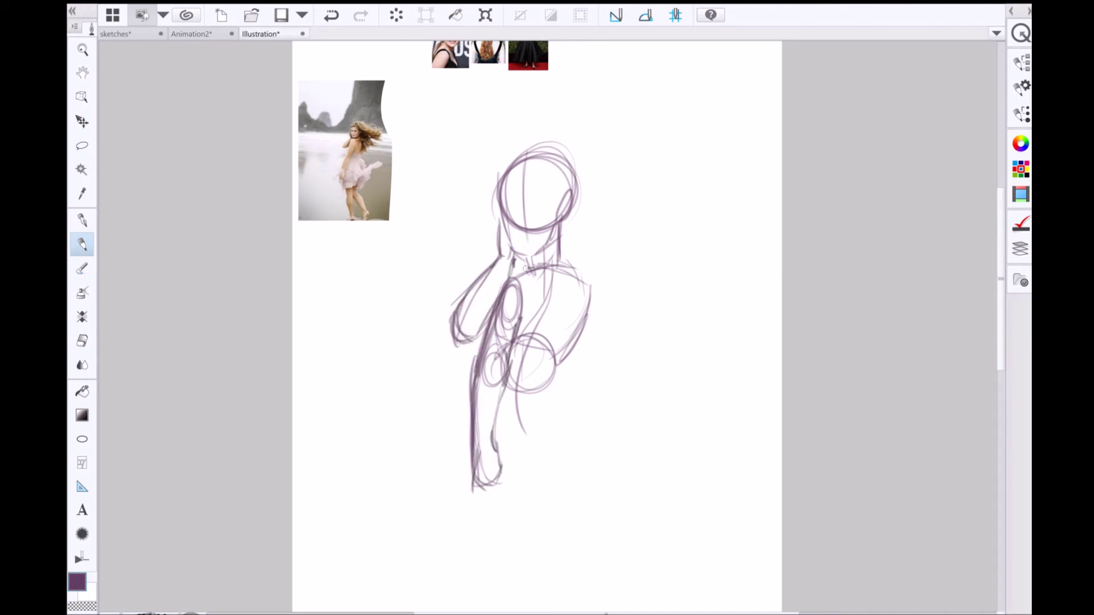
- Strengthen the far side of the back and rough in long hair strands falling from the head over the shoulders
{"action": "left_click_drag", "start_coordinate": [593, 285], "coordinate": [547, 367]}
{"action": "left_click_drag", "start_coordinate": [556, 266], "coordinate": [550, 376]}
{"action": "scroll", "coordinate": [549, 299], "scroll_direction": "up", "scroll_amount": 2}
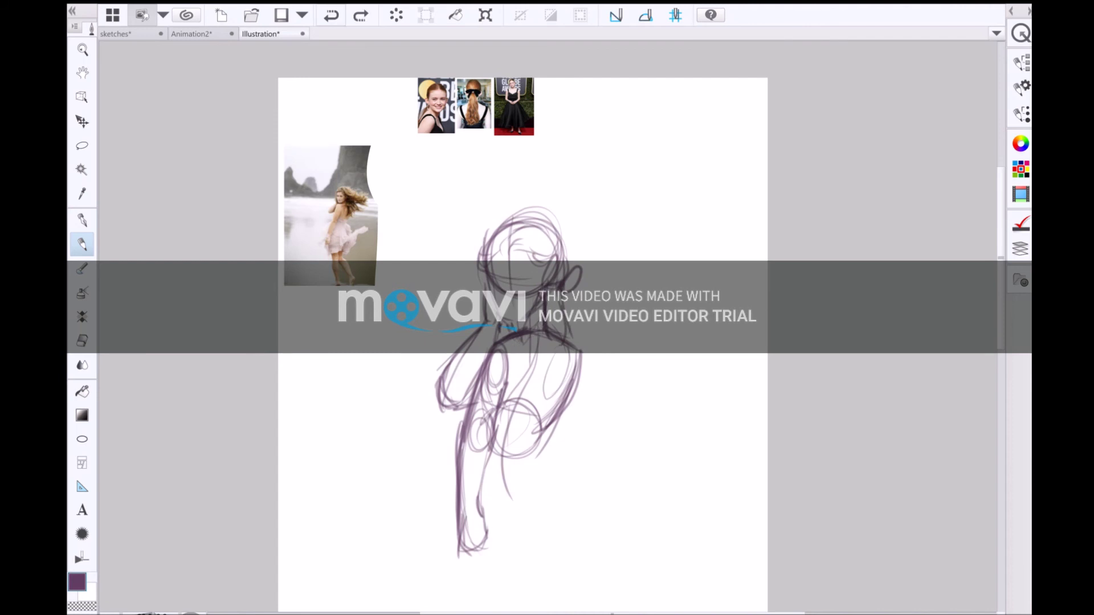
{"action": "left_click_drag", "start_coordinate": [570, 319], "coordinate": [553, 425]}
{"action": "left_click_drag", "start_coordinate": [548, 297], "coordinate": [548, 397]}
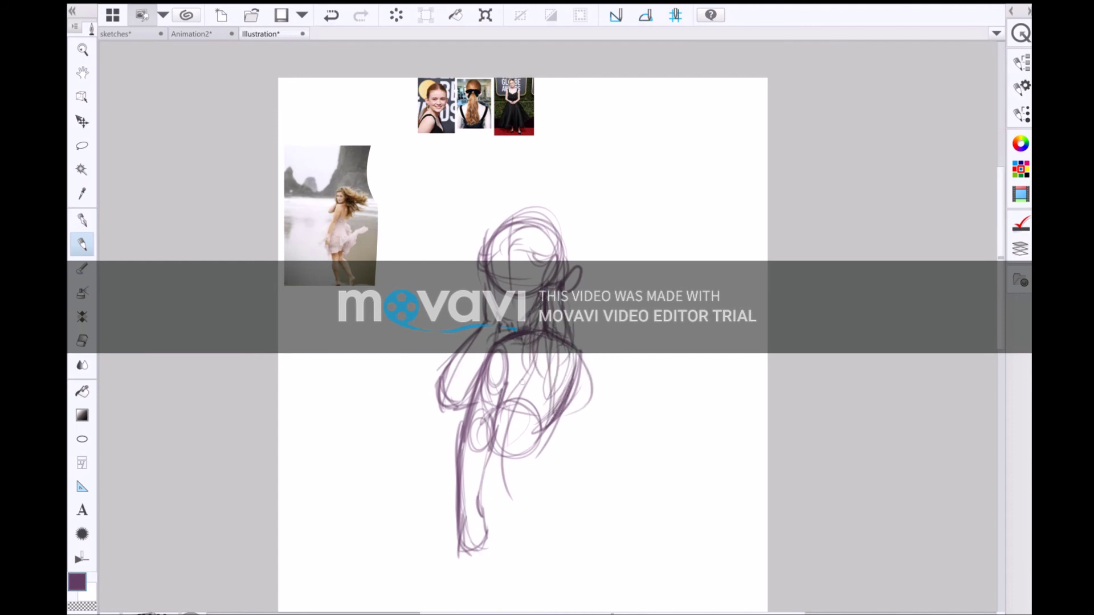
- Rough in the hips, both legs and feet, and a wide flared skirt sweeping around the legs
{"action": "scroll", "coordinate": [524, 336], "scroll_direction": "down", "scroll_amount": 1}
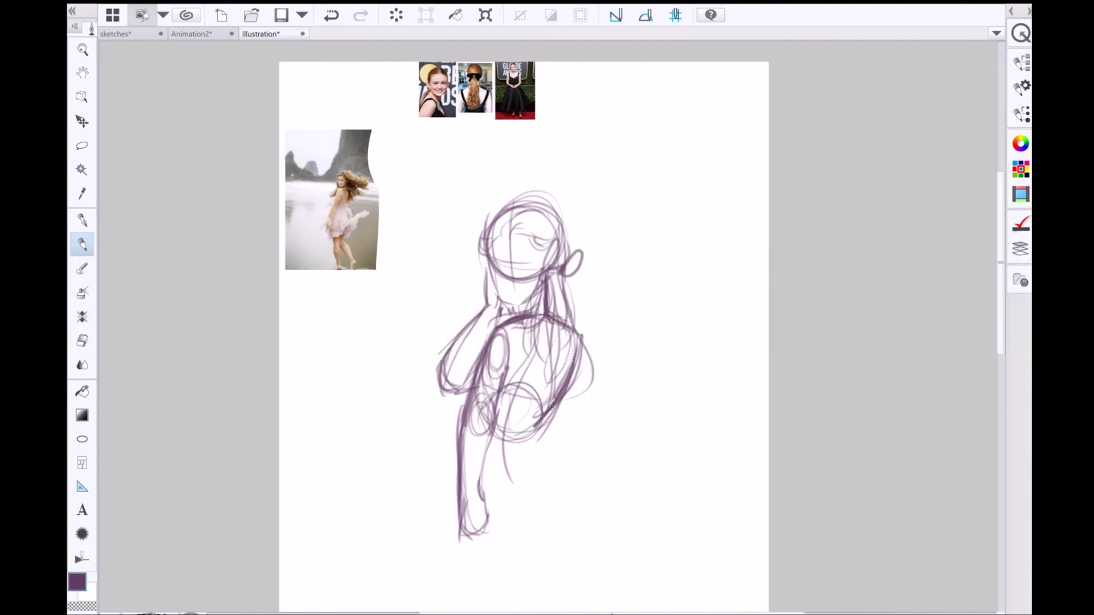
{"action": "key", "text": "ctrl+minus"}
{"action": "scroll", "coordinate": [523, 336], "scroll_direction": "down", "scroll_amount": 4}
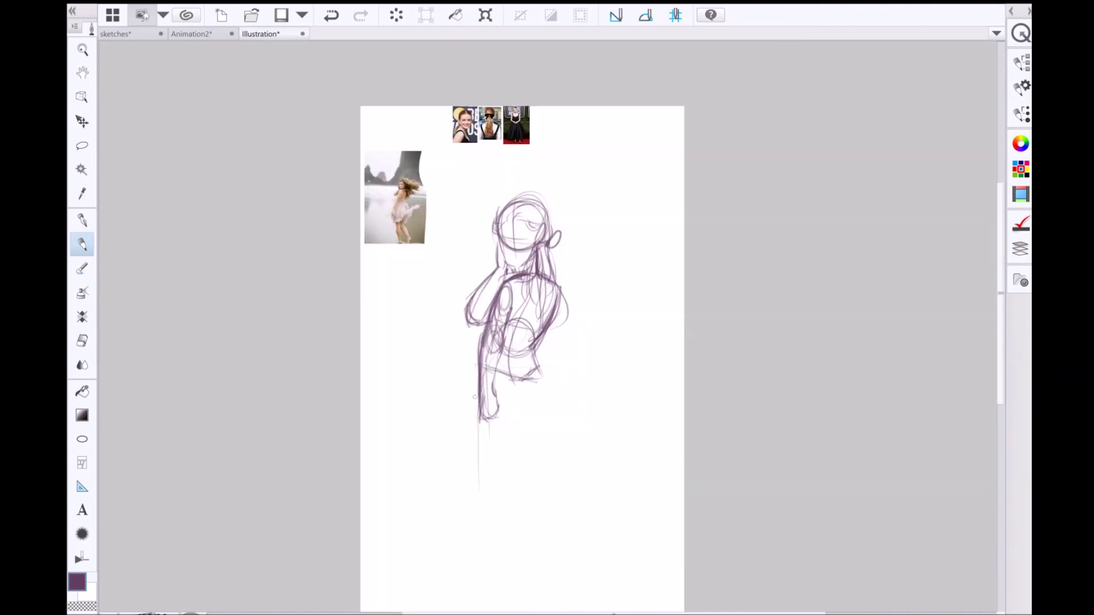
{"action": "left_click_drag", "start_coordinate": [483, 446], "coordinate": [499, 574]}
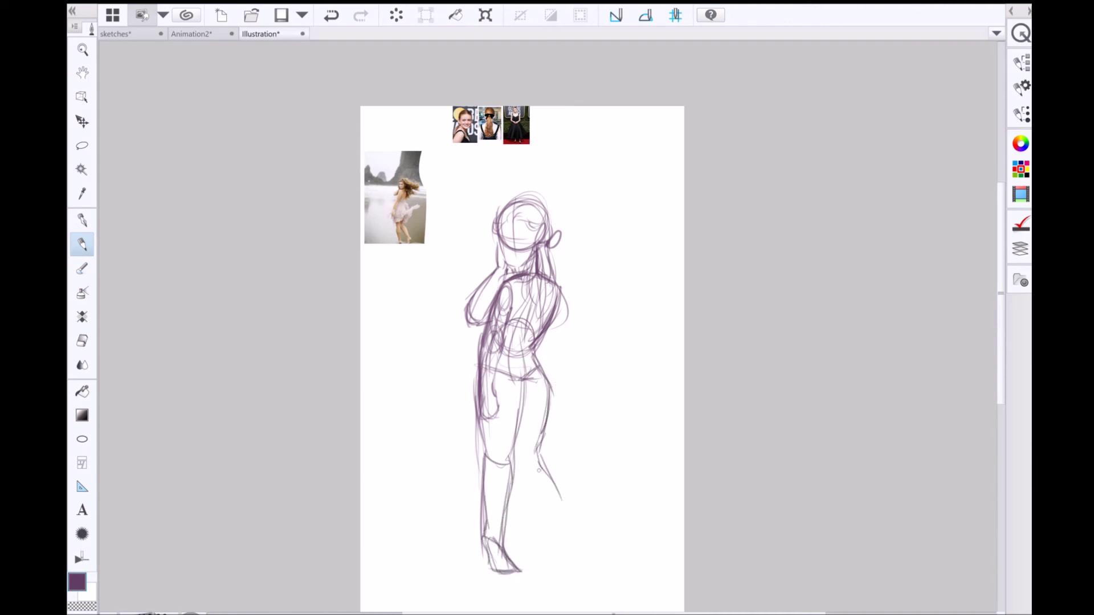
{"action": "mouse_move", "coordinate": [544, 558]}
{"action": "left_mouse_down"}
{"action": "mouse_move", "coordinate": [551, 521]}
{"action": "mouse_move", "coordinate": [529, 454]}
{"action": "mouse_move", "coordinate": [516, 447]}
{"action": "mouse_move", "coordinate": [449, 436]}
{"action": "mouse_move", "coordinate": [403, 492]}
{"action": "mouse_move", "coordinate": [621, 442]}
{"action": "left_mouse_up"}
{"action": "mouse_move", "coordinate": [611, 435]}
{"action": "left_mouse_down"}
{"action": "mouse_move", "coordinate": [554, 505]}
{"action": "mouse_move", "coordinate": [459, 512]}
{"action": "left_mouse_up"}
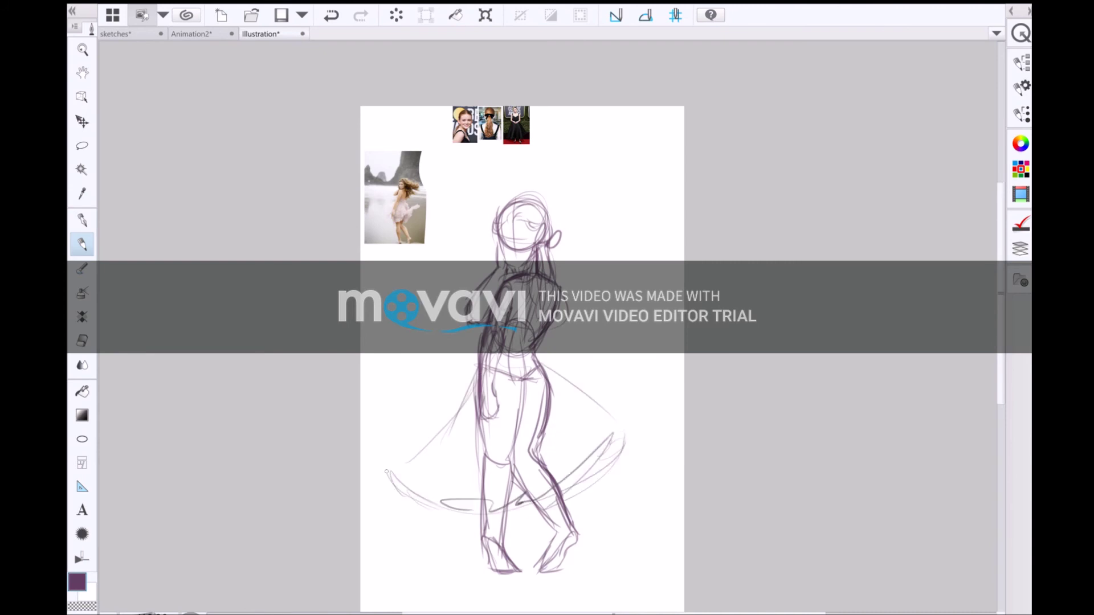
- Fade the rough sketch and draw the refined face outline, brows, eyes, nose and smile over it in dark purple
{"action": "key", "text": "ctrl+t"}
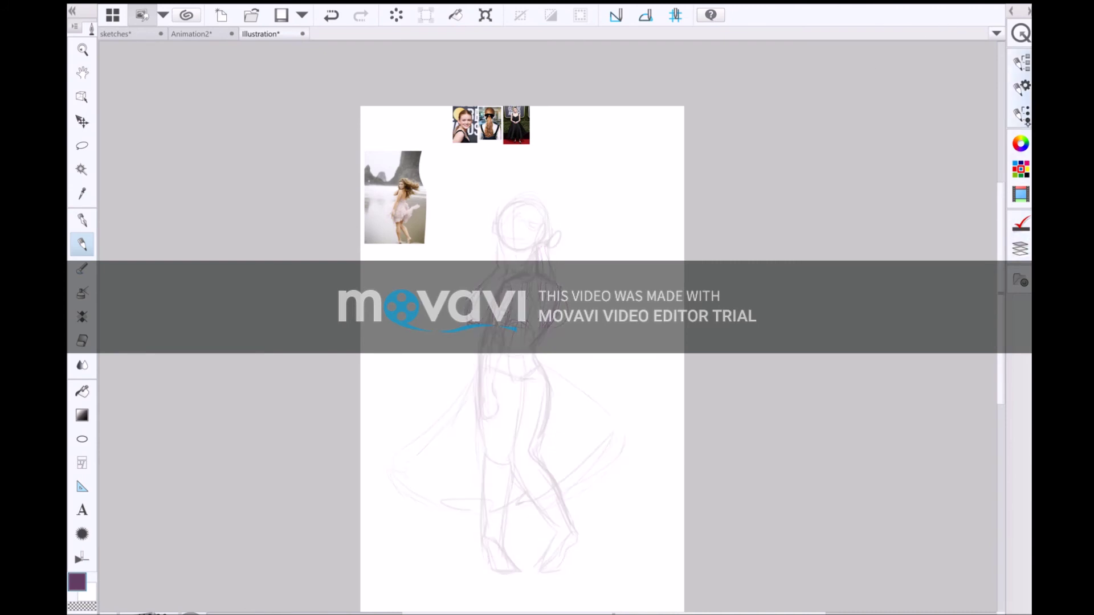
{"action": "scroll", "coordinate": [522, 228], "scroll_direction": "up", "scroll_amount": 5}
{"action": "mouse_move", "coordinate": [445, 224]}
{"action": "left_mouse_down"}
{"action": "mouse_move", "coordinate": [465, 311]}
{"action": "mouse_move", "coordinate": [581, 373]}
{"action": "mouse_move", "coordinate": [606, 339]}
{"action": "left_mouse_up"}
{"action": "mouse_move", "coordinate": [466, 259]}
{"action": "left_mouse_down"}
{"action": "mouse_move", "coordinate": [510, 264]}
{"action": "mouse_move", "coordinate": [561, 232]}
{"action": "mouse_move", "coordinate": [583, 247]}
{"action": "left_mouse_up"}
{"action": "left_click_drag", "start_coordinate": [559, 290], "coordinate": [577, 284]}
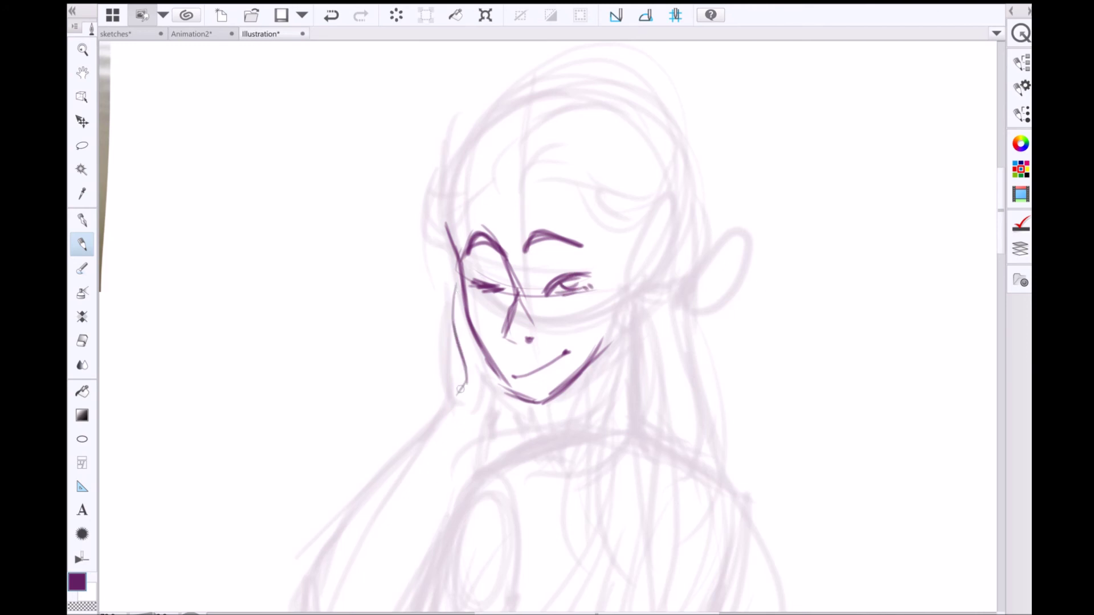
{"action": "scroll", "coordinate": [456, 396], "scroll_direction": "down", "scroll_amount": 2}
{"action": "left_click_drag", "start_coordinate": [481, 254], "coordinate": [364, 478]}
{"action": "scroll", "coordinate": [486, 297], "scroll_direction": "up", "scroll_amount": 2}
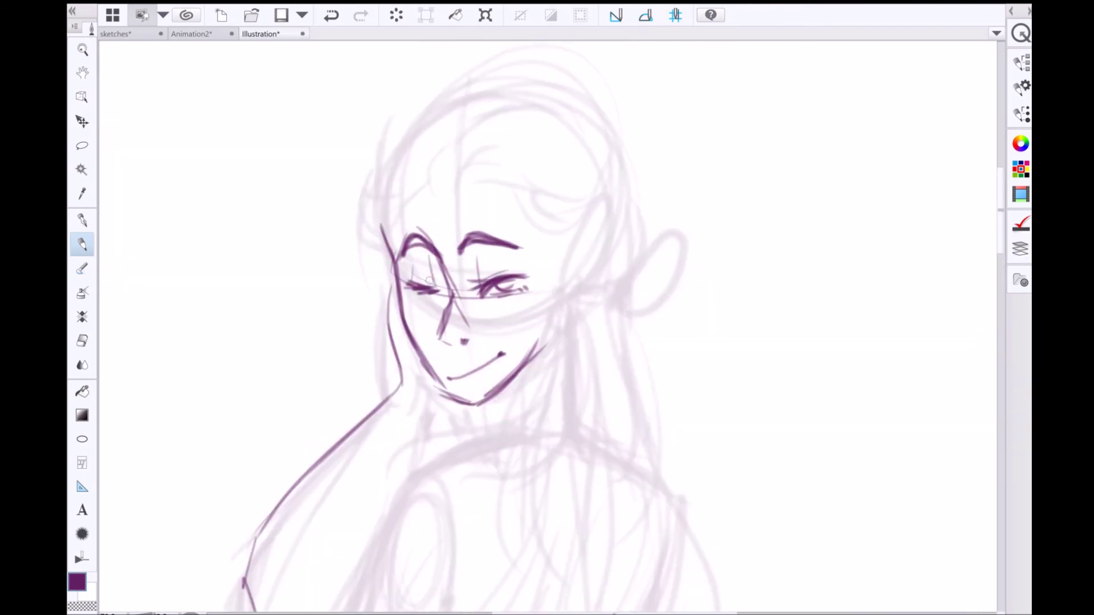
- Darken the closed eyelids and draw the mouth, ear, neck and shoulder lines over the faded rough
{"action": "scroll", "coordinate": [430, 280], "scroll_direction": "up", "scroll_amount": 2}
{"action": "left_click_drag", "start_coordinate": [447, 388], "coordinate": [558, 352]}
{"action": "left_click_drag", "start_coordinate": [510, 239], "coordinate": [584, 231]}
{"action": "left_click_drag", "start_coordinate": [510, 185], "coordinate": [513, 225]}
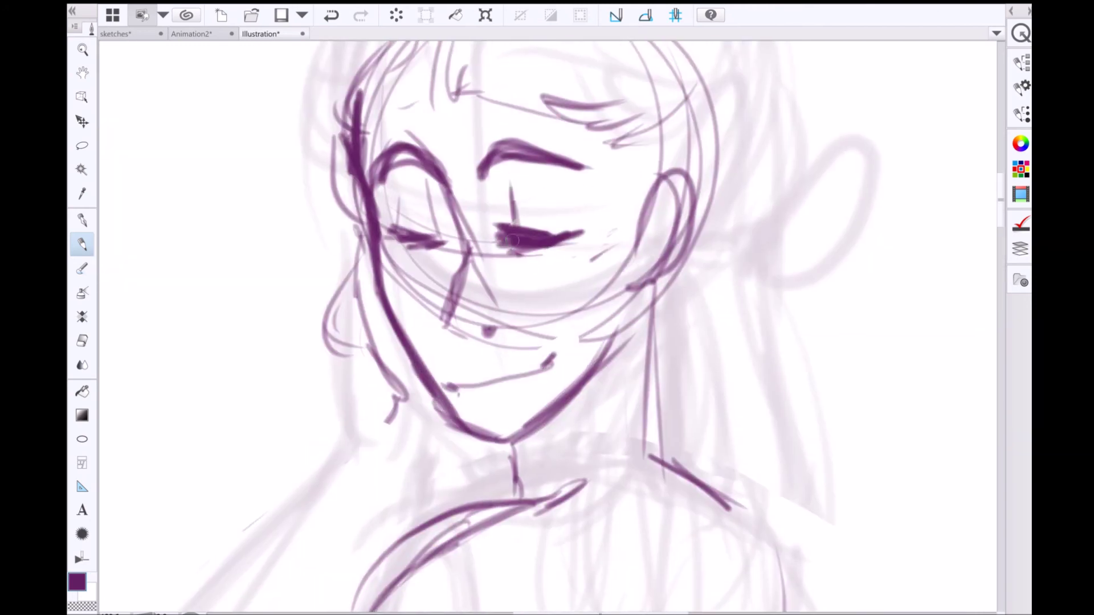
{"action": "left_click_drag", "start_coordinate": [379, 230], "coordinate": [443, 246]}
- Draw the far contour of the back from the shoulder down to the waist
{"action": "scroll", "coordinate": [513, 257], "scroll_direction": "down", "scroll_amount": 3}
{"action": "left_click_drag", "start_coordinate": [684, 317], "coordinate": [593, 470]}
{"action": "left_click_drag", "start_coordinate": [684, 354], "coordinate": [595, 498]}
{"action": "scroll", "coordinate": [570, 342], "scroll_direction": "down", "scroll_amount": 2}
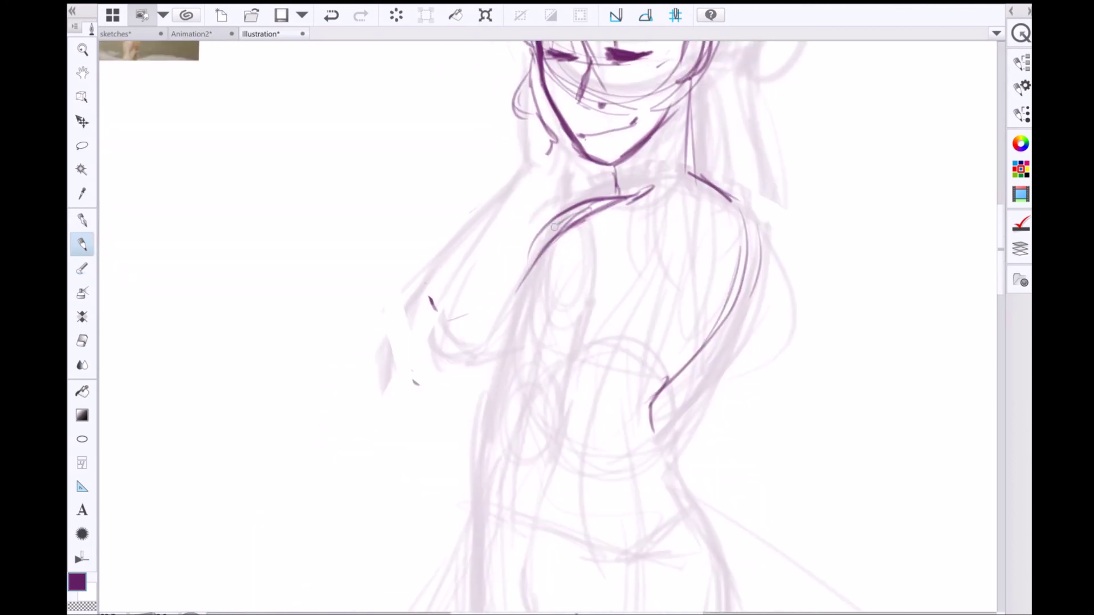
- Refine the lowered near arm from shoulder to wrist, marking the elbow with a circle
{"action": "left_click_drag", "start_coordinate": [556, 225], "coordinate": [487, 405]}
{"action": "scroll", "coordinate": [471, 168], "scroll_direction": "up", "scroll_amount": 3}
{"action": "left_click_drag", "start_coordinate": [463, 341], "coordinate": [427, 357]}
{"action": "left_click_drag", "start_coordinate": [527, 171], "coordinate": [475, 294]}
{"action": "scroll", "coordinate": [513, 257], "scroll_direction": "up", "scroll_amount": 2}
{"action": "left_click_drag", "start_coordinate": [564, 105], "coordinate": [490, 165]}
{"action": "left_click_drag", "start_coordinate": [516, 119], "coordinate": [464, 251]}
{"action": "mouse_move", "coordinate": [507, 145]}
{"action": "left_mouse_down"}
{"action": "mouse_move", "coordinate": [433, 334]}
{"action": "mouse_move", "coordinate": [399, 484]}
{"action": "left_mouse_up"}
{"action": "left_click_drag", "start_coordinate": [556, 203], "coordinate": [504, 294]}
- Refine the back contour into the hip and draw the curved waistline across the lower torso
{"action": "left_click_drag", "start_coordinate": [655, 112], "coordinate": [616, 245]}
{"action": "scroll", "coordinate": [547, 319], "scroll_direction": "down", "scroll_amount": 2}
{"action": "mouse_move", "coordinate": [673, 137]}
{"action": "left_mouse_down"}
{"action": "mouse_move", "coordinate": [642, 200]}
{"action": "mouse_move", "coordinate": [664, 231]}
{"action": "left_mouse_up"}
{"action": "left_click_drag", "start_coordinate": [501, 239], "coordinate": [661, 251]}
{"action": "scroll", "coordinate": [547, 319], "scroll_direction": "down", "scroll_amount": 2}
{"action": "scroll", "coordinate": [547, 319], "scroll_direction": "up", "scroll_amount": 2}
- Block in the hand of the lowered arm and draw the near leg from hip to foot
{"action": "left_click_drag", "start_coordinate": [486, 233], "coordinate": [465, 402]}
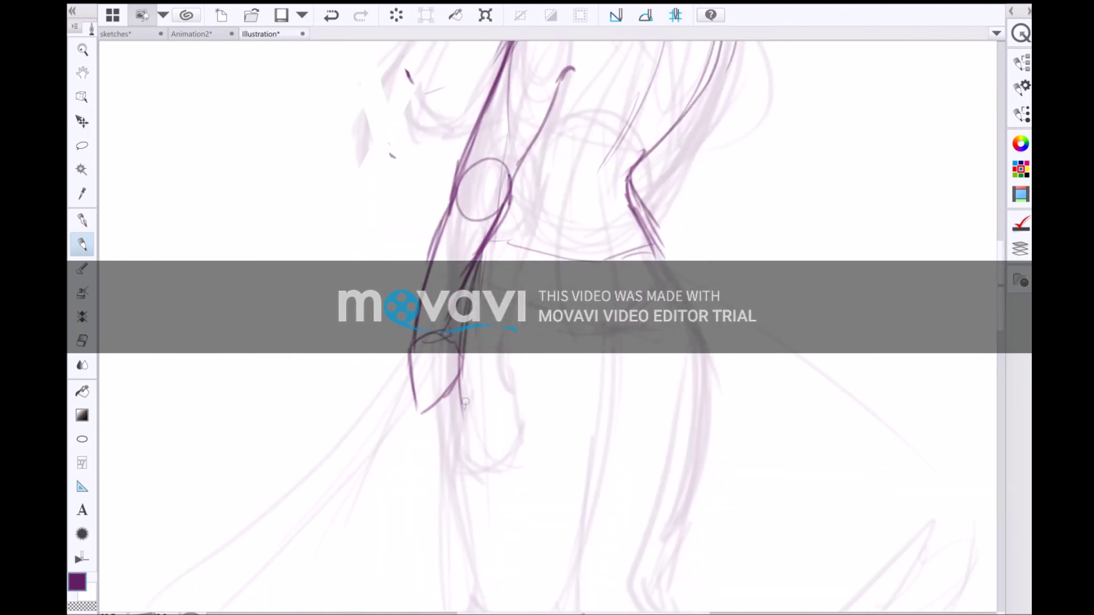
{"action": "left_click_drag", "start_coordinate": [466, 336], "coordinate": [465, 448]}
{"action": "scroll", "coordinate": [547, 319], "scroll_direction": "down", "scroll_amount": 3}
{"action": "mouse_move", "coordinate": [474, 296]}
{"action": "left_mouse_down"}
{"action": "mouse_move", "coordinate": [456, 470]}
{"action": "mouse_move", "coordinate": [496, 371]}
{"action": "mouse_move", "coordinate": [572, 456]}
{"action": "left_mouse_up"}
{"action": "scroll", "coordinate": [547, 319], "scroll_direction": "down", "scroll_amount": 3}
{"action": "left_click_drag", "start_coordinate": [491, 457], "coordinate": [564, 475]}
{"action": "left_click_drag", "start_coordinate": [500, 387], "coordinate": [520, 473]}
{"action": "scroll", "coordinate": [519, 472], "scroll_direction": "down", "scroll_amount": 3}
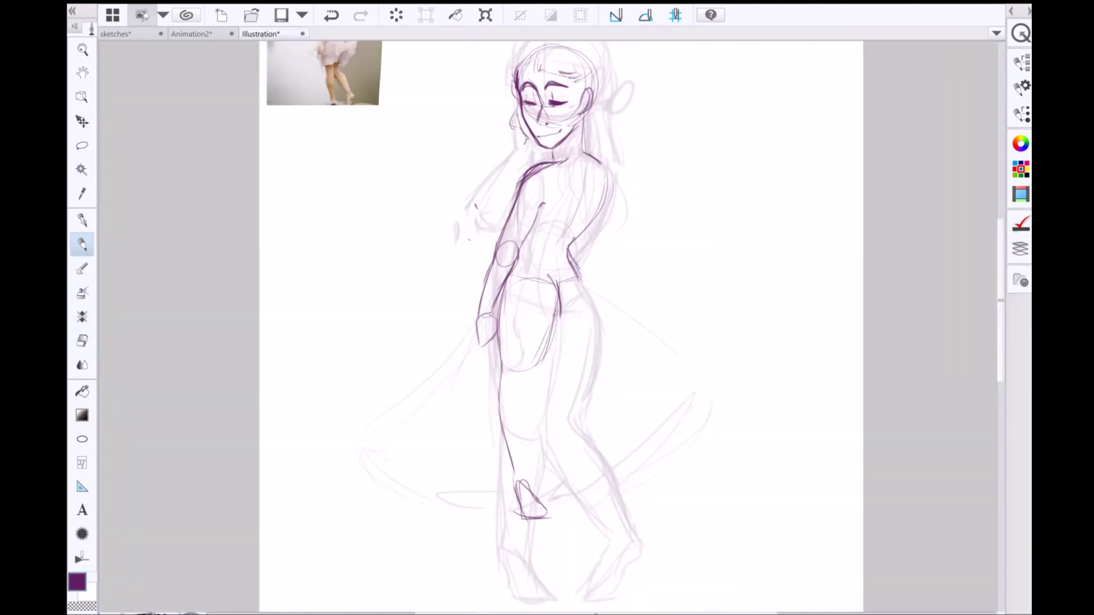
- Lasso the refined body below the head, transform it to lengthen the leg slightly, and deselect
{"action": "key", "text": "m"}
{"action": "mouse_move", "coordinate": [556, 148]}
{"action": "left_mouse_down"}
{"action": "mouse_move", "coordinate": [569, 556]}
{"action": "mouse_move", "coordinate": [538, 578]}
{"action": "left_mouse_up"}
{"action": "key", "text": "ctrl+t"}
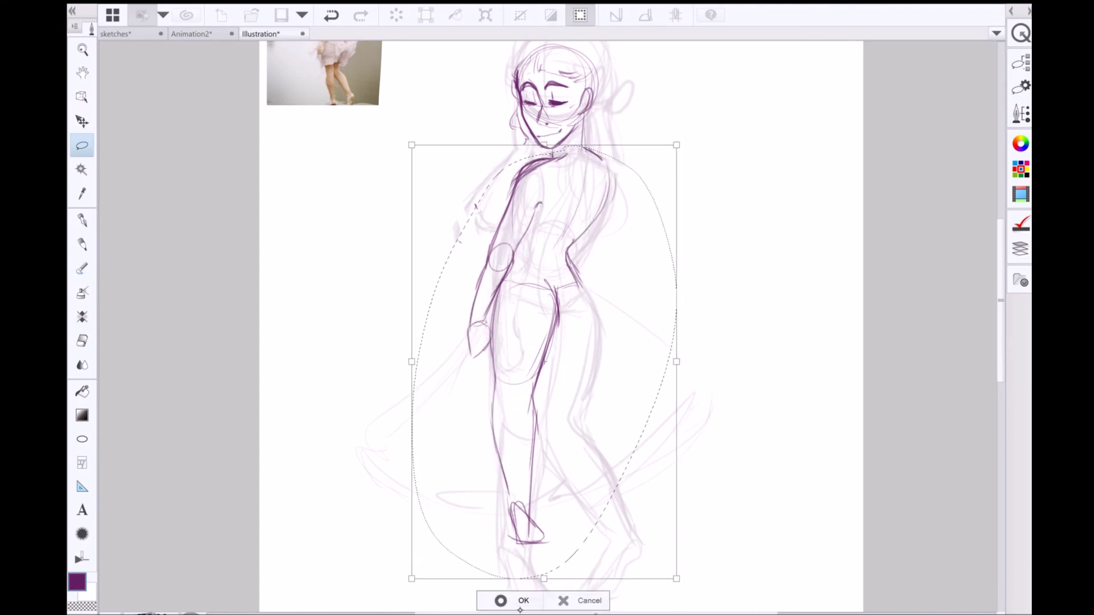
{"action": "left_click", "coordinate": [521, 595]}
{"action": "key", "text": "ctrl+d"}
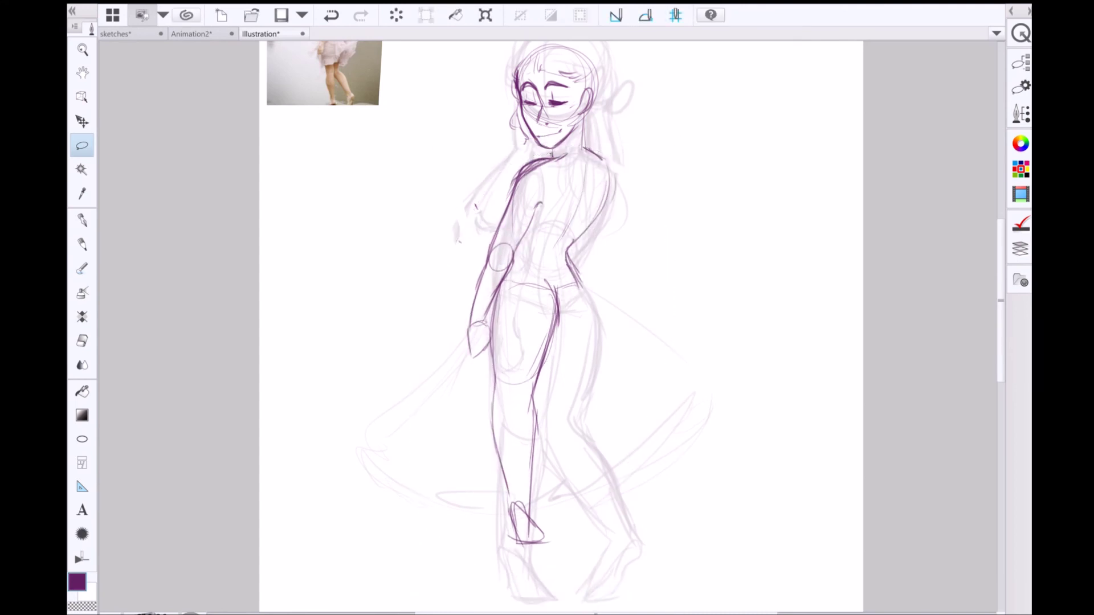
- Draw the hip, far leg with bent knee, and foot over the rough
{"action": "key", "text": "p"}
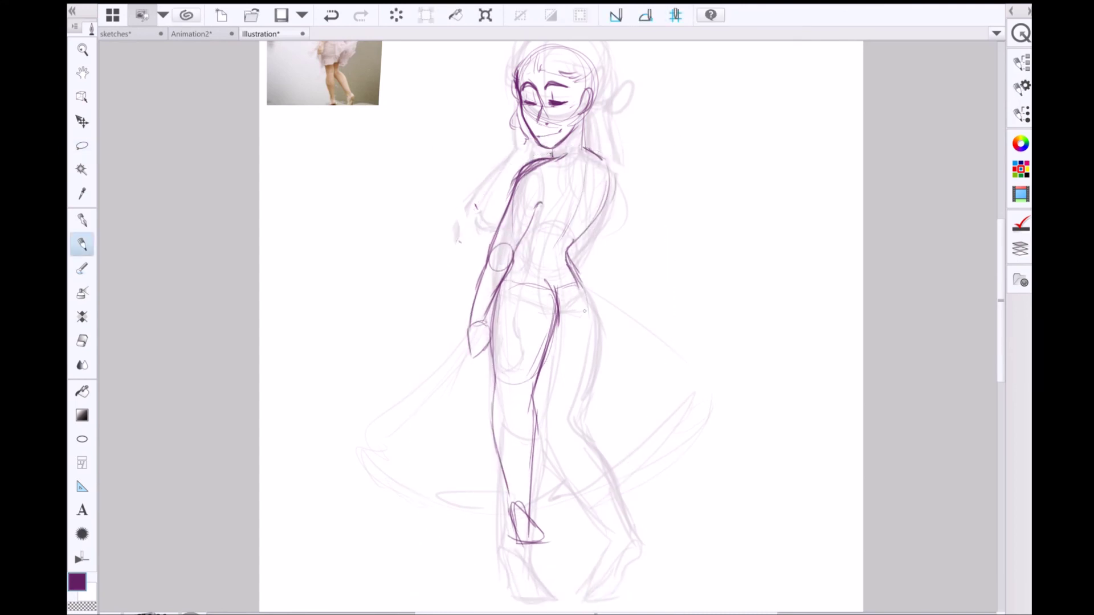
{"action": "left_click_drag", "start_coordinate": [607, 485], "coordinate": [615, 521]}
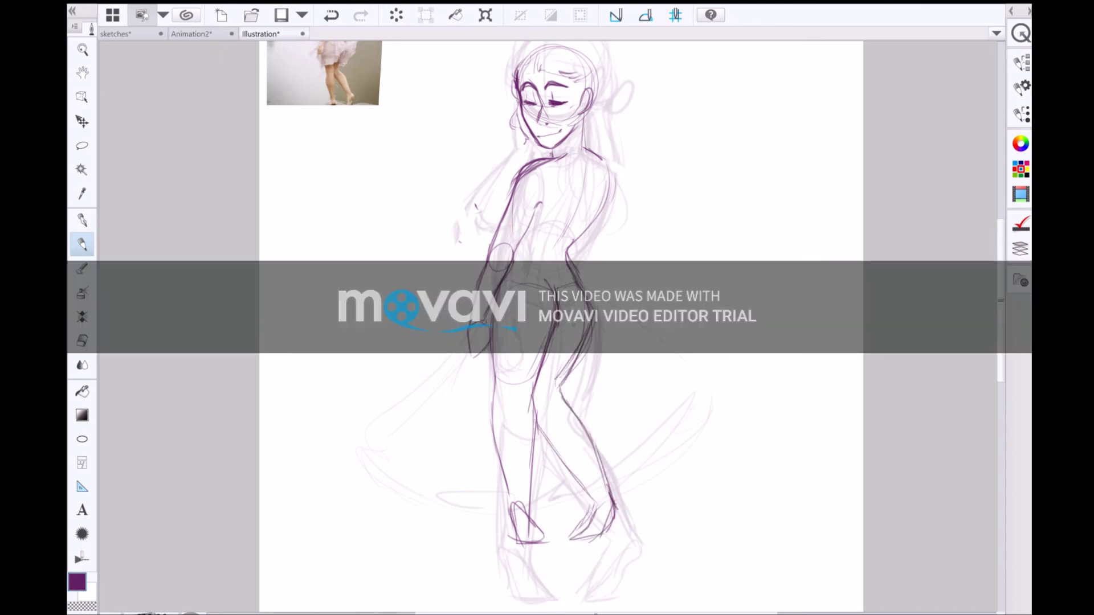
- Lasso the hips and legs, transform them to adjust their proportions, and deselect
{"action": "key", "text": "m"}
{"action": "mouse_move", "coordinate": [530, 259]}
{"action": "left_mouse_down"}
{"action": "mouse_move", "coordinate": [626, 183]}
{"action": "mouse_move", "coordinate": [484, 353]}
{"action": "left_mouse_up"}
{"action": "key", "text": "ctrl+t"}
{"action": "scroll", "coordinate": [665, 267], "scroll_direction": "down", "scroll_amount": 2}
{"action": "left_click_drag", "start_coordinate": [621, 498], "coordinate": [623, 543]}
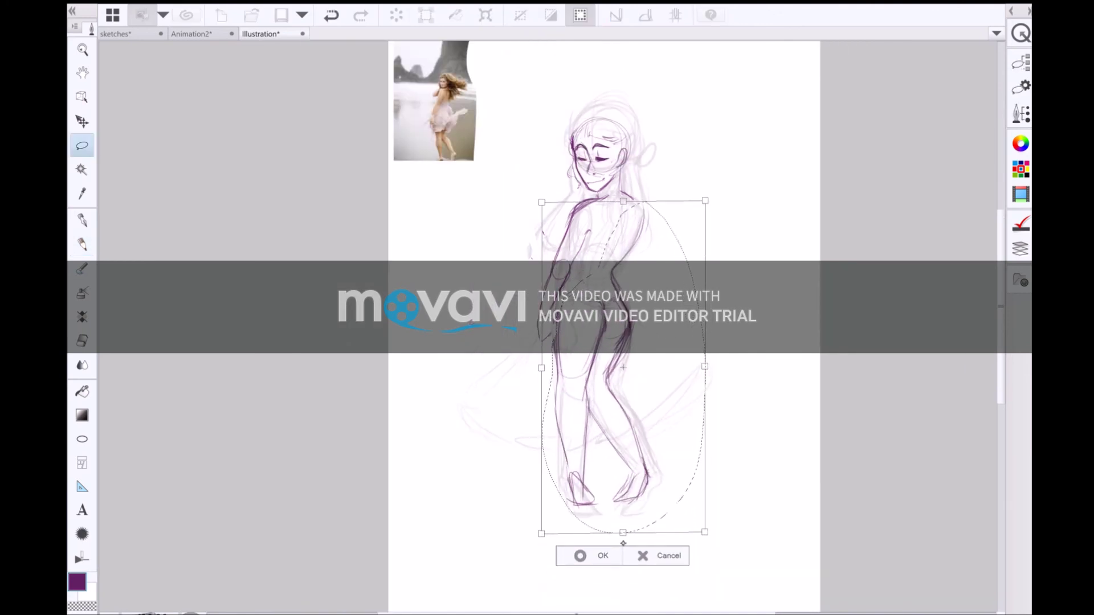
{"action": "left_click", "coordinate": [595, 555]}
{"action": "key", "text": "ctrl+d"}
- Strengthen the contours of the arm, waist, hips and legs, and mark the far shoulder with an oval
{"action": "scroll", "coordinate": [555, 238], "scroll_direction": "up", "scroll_amount": 3}
{"action": "key", "text": "b"}
{"action": "left_click_drag", "start_coordinate": [554, 237], "coordinate": [510, 431]}
{"action": "left_click_drag", "start_coordinate": [409, 373], "coordinate": [389, 476]}
{"action": "left_click_drag", "start_coordinate": [423, 254], "coordinate": [381, 462]}
{"action": "mouse_move", "coordinate": [405, 399]}
{"action": "left_mouse_down"}
{"action": "mouse_move", "coordinate": [379, 548]}
{"action": "mouse_move", "coordinate": [434, 475]}
{"action": "left_mouse_up"}
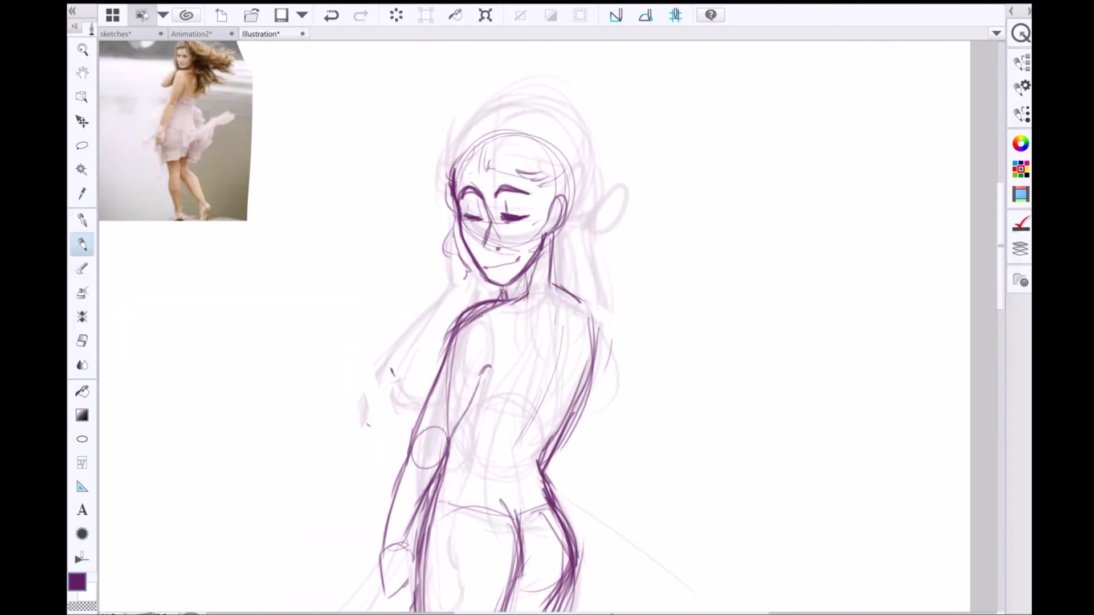
{"action": "left_click_drag", "start_coordinate": [587, 393], "coordinate": [575, 306]}
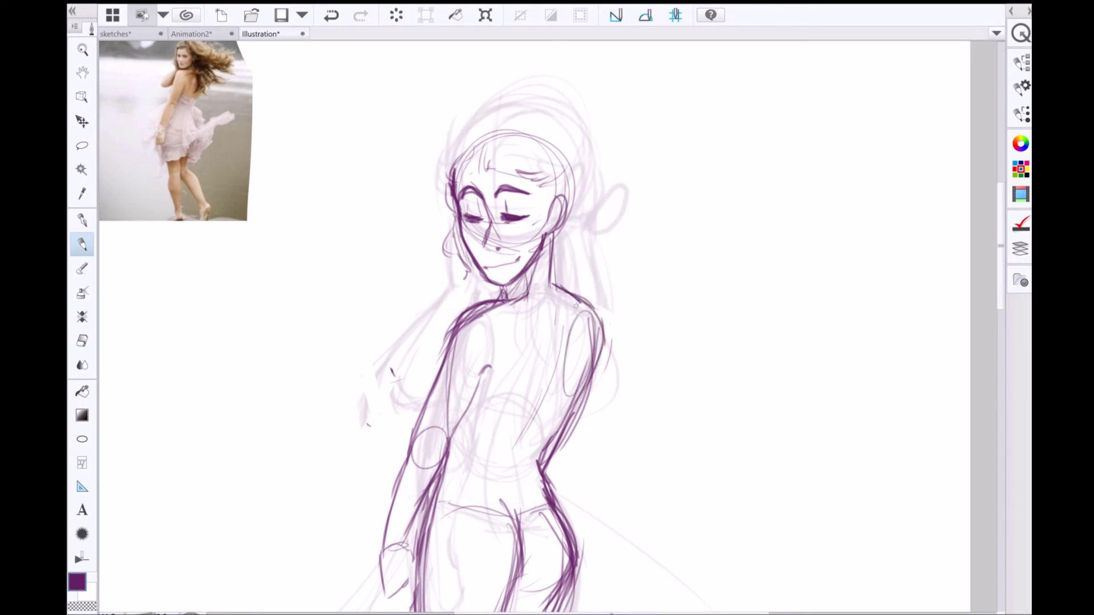
- Draw hair around the head and long strands falling from behind the ear
{"action": "scroll", "coordinate": [534, 328], "scroll_direction": "down", "scroll_amount": 2}
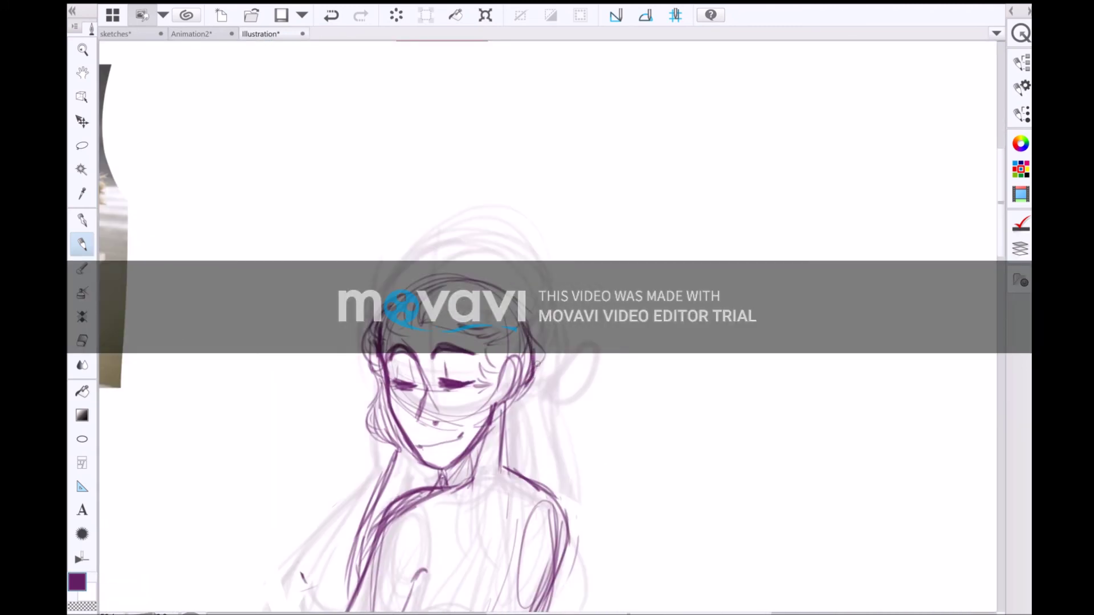
{"action": "left_click_drag", "start_coordinate": [587, 291], "coordinate": [530, 445]}
{"action": "left_click_drag", "start_coordinate": [624, 268], "coordinate": [590, 490]}
{"action": "left_click_drag", "start_coordinate": [627, 336], "coordinate": [587, 476]}
{"action": "left_click_drag", "start_coordinate": [570, 322], "coordinate": [519, 510]}
{"action": "left_click_drag", "start_coordinate": [513, 322], "coordinate": [476, 388]}
{"action": "left_click_drag", "start_coordinate": [599, 271], "coordinate": [513, 433]}
- Extend long, loose hair strands over the shoulders and down the back
{"action": "scroll", "coordinate": [547, 308], "scroll_direction": "down", "scroll_amount": 5}
{"action": "left_click_drag", "start_coordinate": [609, 154], "coordinate": [547, 376]}
{"action": "left_click_drag", "start_coordinate": [666, 114], "coordinate": [627, 285]}
{"action": "left_click_drag", "start_coordinate": [644, 234], "coordinate": [596, 451]}
{"action": "left_click_drag", "start_coordinate": [655, 319], "coordinate": [604, 461]}
{"action": "scroll", "coordinate": [547, 308], "scroll_direction": "down", "scroll_amount": 3}
- Draw the waistband across the figure's waist
{"action": "scroll", "coordinate": [547, 308], "scroll_direction": "up", "scroll_amount": 9}
{"action": "scroll", "coordinate": [547, 307], "scroll_direction": "down", "scroll_amount": 7}
{"action": "left_click_drag", "start_coordinate": [456, 307], "coordinate": [453, 377]}
{"action": "mouse_move", "coordinate": [564, 381]}
{"action": "left_mouse_down"}
{"action": "mouse_move", "coordinate": [468, 370]}
{"action": "mouse_move", "coordinate": [448, 390]}
{"action": "left_mouse_up"}
- Draw the flared skirt with its folded hem around the legs over the faded rough
{"action": "key", "text": "ctrl+0"}
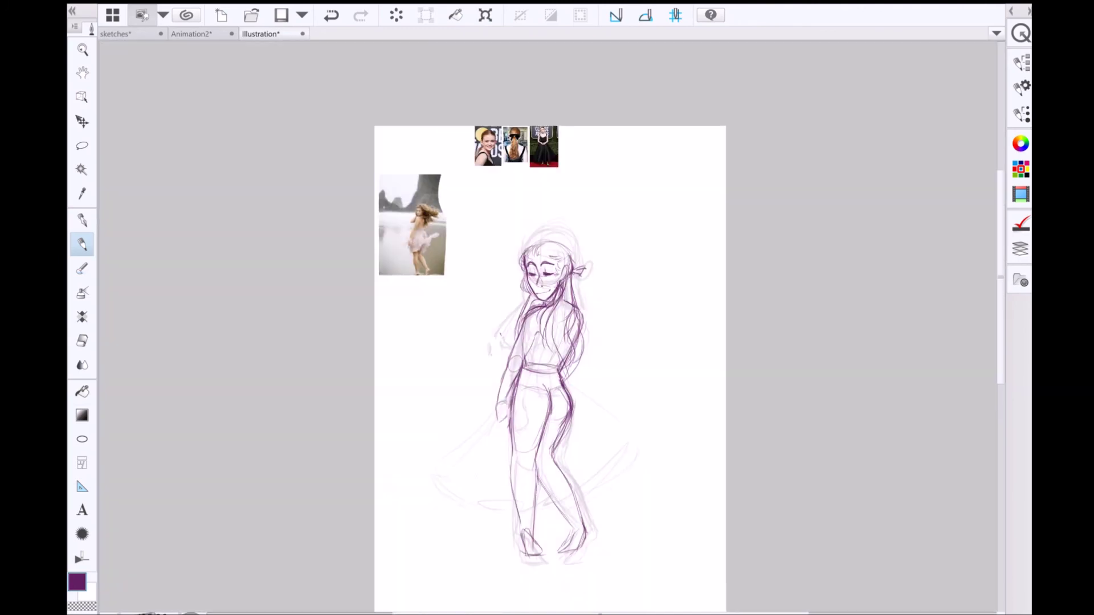
{"action": "left_click_drag", "start_coordinate": [644, 446], "coordinate": [487, 515]}
{"action": "left_click_drag", "start_coordinate": [457, 504], "coordinate": [513, 509]}
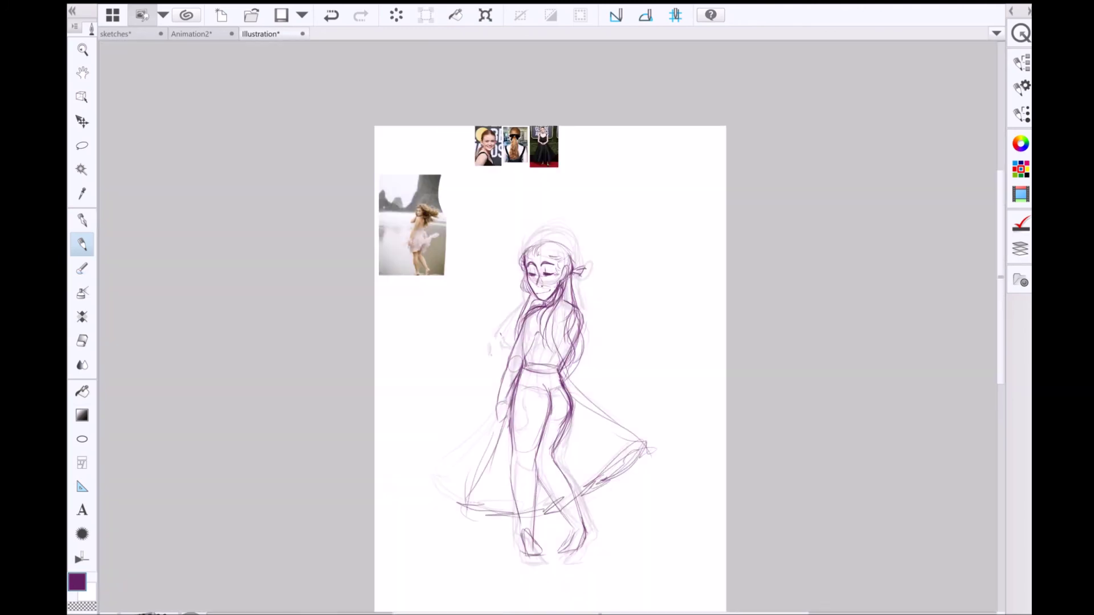
- Fade the refined purple sketch, hide the first rough and change the drawing colour to dark blue
{"action": "scroll", "coordinate": [547, 263], "scroll_direction": "up", "scroll_amount": 5}
{"action": "key", "text": "l"}
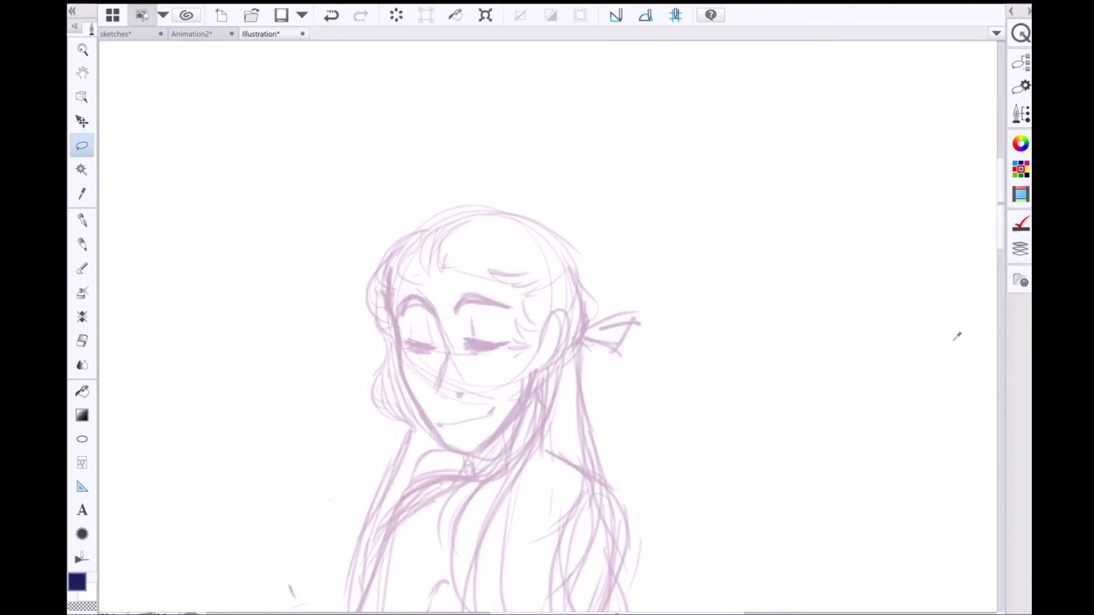
{"action": "key", "text": "b"}
- Draw the face contour from the temple around the chin and up the far jaw in dark blue
{"action": "scroll", "coordinate": [407, 380], "scroll_direction": "up", "scroll_amount": 3}
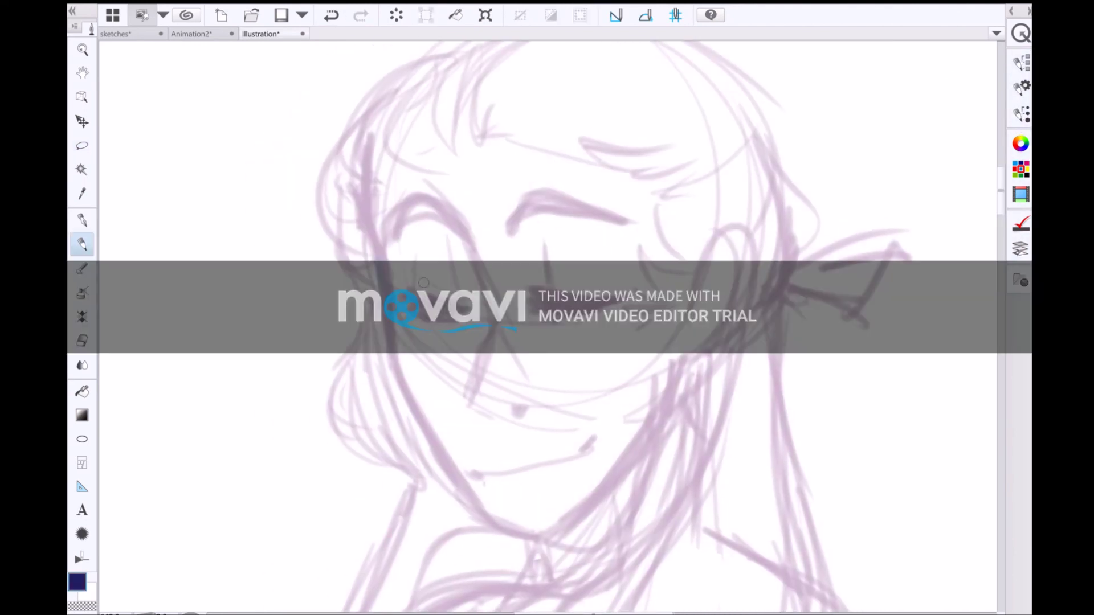
{"action": "mouse_move", "coordinate": [371, 237]}
{"action": "left_mouse_down"}
{"action": "mouse_move", "coordinate": [391, 359]}
{"action": "mouse_move", "coordinate": [634, 461]}
{"action": "left_mouse_up"}
{"action": "left_click_drag", "start_coordinate": [546, 523], "coordinate": [658, 421]}
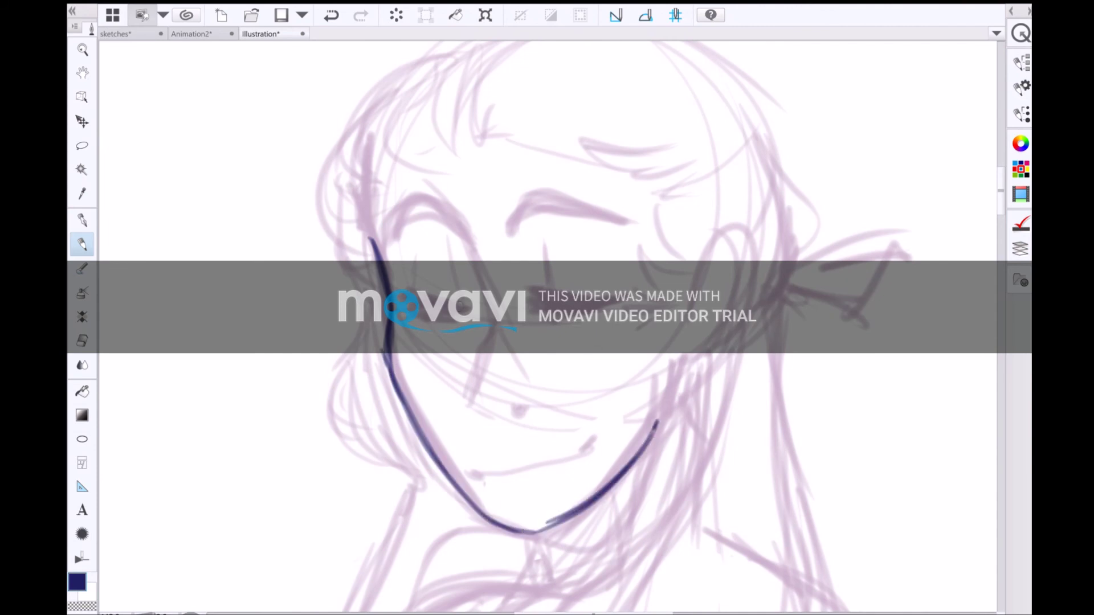
- Draw open eyes with lashes, arched brows, the nose and a smile, and extend the jawline towards the ear
{"action": "left_click_drag", "start_coordinate": [461, 315], "coordinate": [370, 289]}
{"action": "left_click_drag", "start_coordinate": [376, 242], "coordinate": [474, 251]}
{"action": "mouse_move", "coordinate": [487, 311]}
{"action": "left_mouse_down"}
{"action": "mouse_move", "coordinate": [483, 339]}
{"action": "mouse_move", "coordinate": [519, 402]}
{"action": "left_mouse_up"}
{"action": "left_click_drag", "start_coordinate": [465, 472], "coordinate": [564, 444]}
{"action": "mouse_move", "coordinate": [547, 288]}
{"action": "left_mouse_down"}
{"action": "mouse_move", "coordinate": [592, 276]}
{"action": "mouse_move", "coordinate": [624, 291]}
{"action": "left_mouse_up"}
{"action": "left_click_drag", "start_coordinate": [394, 274], "coordinate": [465, 314]}
{"action": "mouse_move", "coordinate": [510, 237]}
{"action": "left_mouse_down"}
{"action": "mouse_move", "coordinate": [630, 224]}
{"action": "mouse_move", "coordinate": [567, 204]}
{"action": "left_mouse_up"}
{"action": "left_click_drag", "start_coordinate": [377, 236], "coordinate": [463, 225]}
{"action": "mouse_move", "coordinate": [540, 291]}
{"action": "left_mouse_down"}
{"action": "mouse_move", "coordinate": [627, 288]}
{"action": "mouse_move", "coordinate": [599, 305]}
{"action": "left_mouse_up"}
{"action": "left_click_drag", "start_coordinate": [436, 288], "coordinate": [450, 310]}
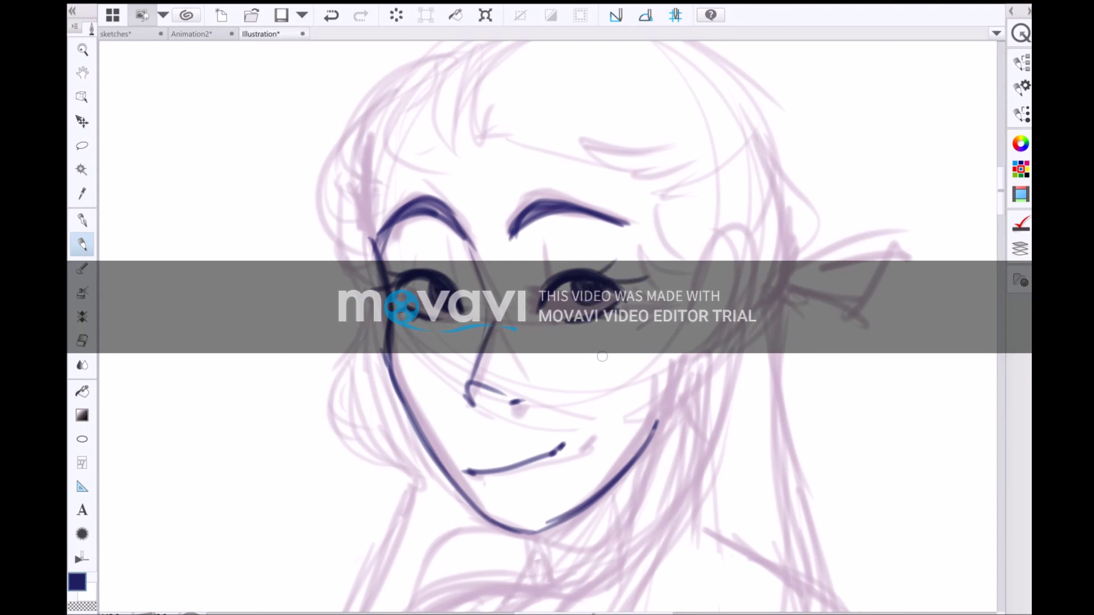
{"action": "left_click_drag", "start_coordinate": [603, 356], "coordinate": [678, 302]}
{"action": "left_click_drag", "start_coordinate": [564, 319], "coordinate": [587, 341]}
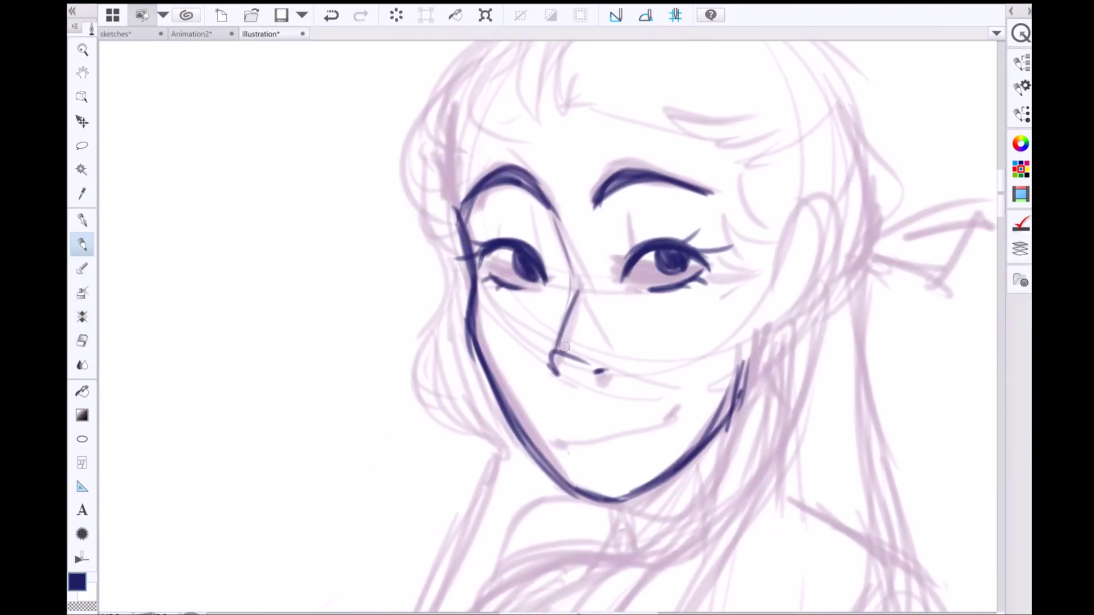
{"action": "left_click_drag", "start_coordinate": [550, 442], "coordinate": [655, 414]}
{"action": "key", "text": "ctrl+z"}
{"action": "key", "text": "ctrl+z"}
{"action": "key", "text": "ctrl+z"}
- Clean up and thicken the cheek and chin contour, and draw full, shaded lips in place of the smile line
{"action": "mouse_move", "coordinate": [464, 261]}
{"action": "left_mouse_down"}
{"action": "mouse_move", "coordinate": [541, 463]}
{"action": "mouse_move", "coordinate": [667, 456]}
{"action": "left_mouse_up"}
{"action": "key", "text": "e"}
{"action": "mouse_move", "coordinate": [501, 370]}
{"action": "left_mouse_down"}
{"action": "mouse_move", "coordinate": [539, 453]}
{"action": "mouse_move", "coordinate": [569, 476]}
{"action": "mouse_move", "coordinate": [673, 473]}
{"action": "left_mouse_up"}
{"action": "key", "text": "p"}
{"action": "left_click_drag", "start_coordinate": [475, 353], "coordinate": [696, 453]}
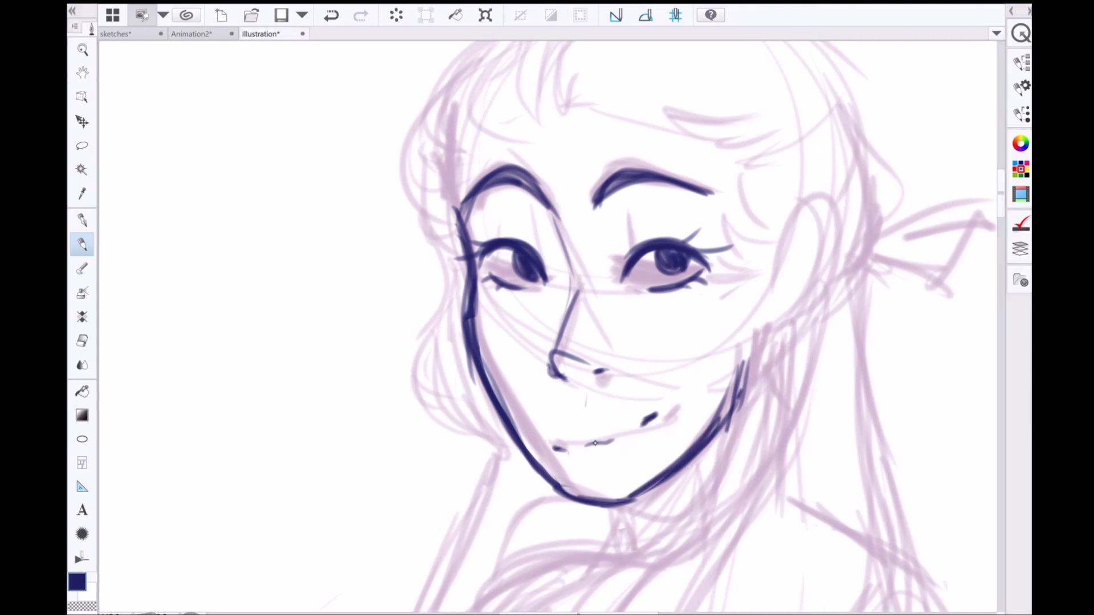
{"action": "mouse_move", "coordinate": [569, 429]}
{"action": "left_mouse_down"}
{"action": "mouse_move", "coordinate": [621, 456]}
{"action": "mouse_move", "coordinate": [638, 414]}
{"action": "mouse_move", "coordinate": [598, 446]}
{"action": "left_mouse_up"}
{"action": "left_click_drag", "start_coordinate": [524, 496], "coordinate": [665, 503]}
- Draw the head construction curve, the swept fringe with side strands, and the ear
{"action": "left_click_drag", "start_coordinate": [597, 95], "coordinate": [593, 98]}
{"action": "mouse_move", "coordinate": [627, 228]}
{"action": "left_mouse_down"}
{"action": "mouse_move", "coordinate": [602, 296]}
{"action": "mouse_move", "coordinate": [713, 382]}
{"action": "left_mouse_up"}
{"action": "left_click_drag", "start_coordinate": [741, 314], "coordinate": [761, 462]}
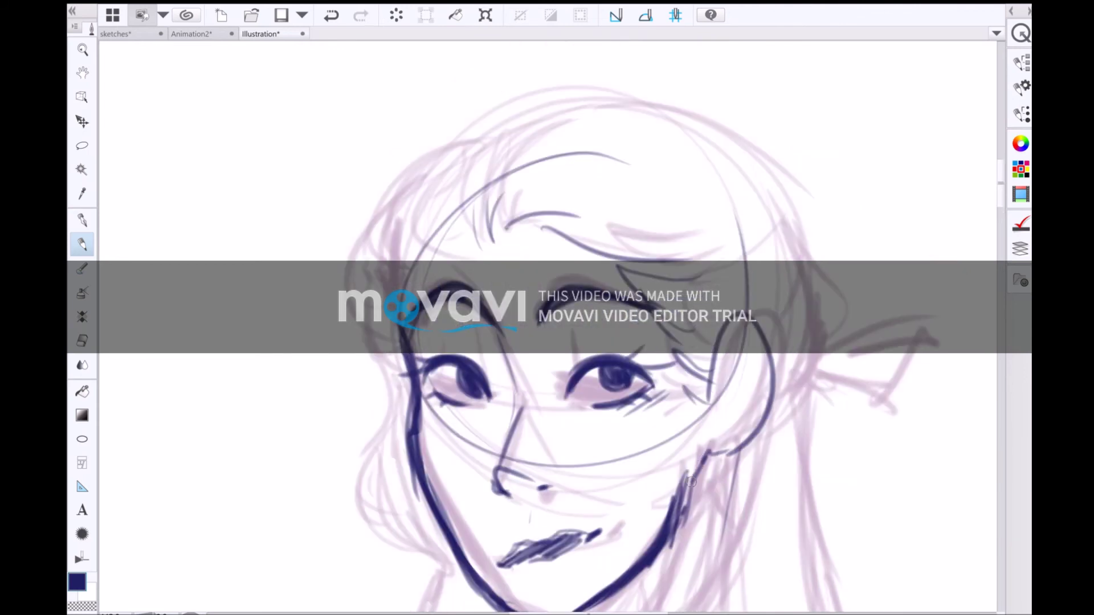
- Outline the hair around the crown and down both sides of the head in dark blue
{"action": "left_click_drag", "start_coordinate": [419, 219], "coordinate": [402, 311]}
{"action": "left_click_drag", "start_coordinate": [604, 91], "coordinate": [513, 165]}
{"action": "left_click_drag", "start_coordinate": [735, 85], "coordinate": [467, 206]}
{"action": "left_click_drag", "start_coordinate": [747, 119], "coordinate": [825, 272]}
{"action": "scroll", "coordinate": [825, 273], "scroll_direction": "down", "scroll_amount": 3}
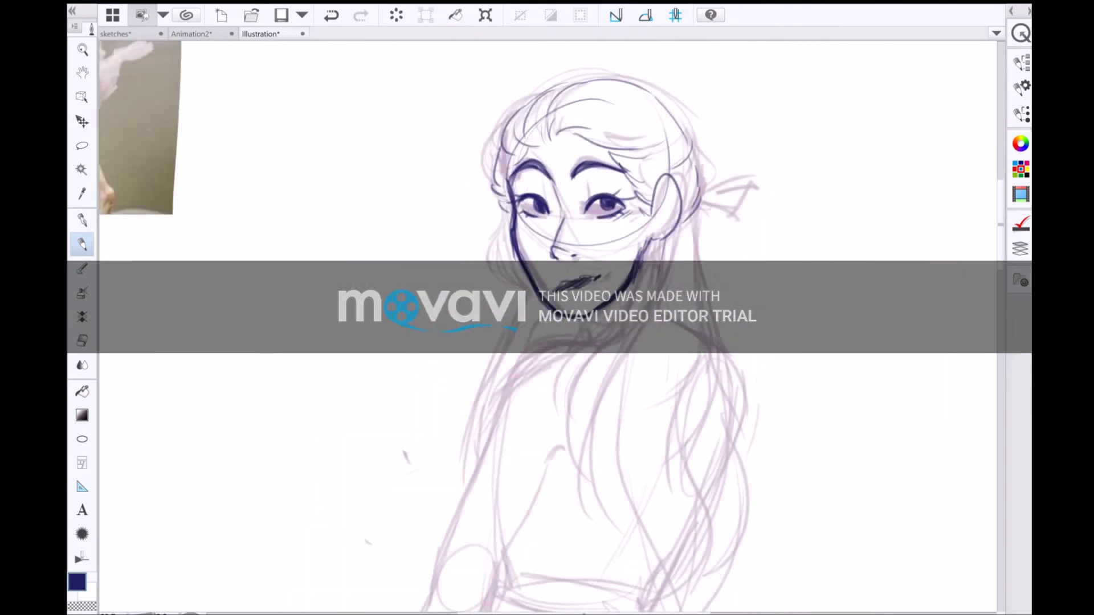
- Draw the shaded bow behind the head and the hair strands sweeping under the chin and over the shoulder
{"action": "scroll", "coordinate": [675, 166], "scroll_direction": "up", "scroll_amount": 3}
{"action": "left_click_drag", "start_coordinate": [753, 69], "coordinate": [780, 148]}
{"action": "mouse_move", "coordinate": [741, 108]}
{"action": "left_mouse_down"}
{"action": "mouse_move", "coordinate": [764, 222]}
{"action": "mouse_move", "coordinate": [789, 165]}
{"action": "left_mouse_up"}
{"action": "left_click_drag", "start_coordinate": [712, 92], "coordinate": [678, 170]}
{"action": "left_click_drag", "start_coordinate": [530, 231], "coordinate": [473, 290]}
{"action": "mouse_move", "coordinate": [479, 282]}
{"action": "left_mouse_down"}
{"action": "mouse_move", "coordinate": [570, 274]}
{"action": "mouse_move", "coordinate": [530, 439]}
{"action": "left_mouse_up"}
{"action": "left_click_drag", "start_coordinate": [604, 273], "coordinate": [570, 495]}
- Draw long flowing ponytail strands down the back, gathering to a point at the waist
{"action": "scroll", "coordinate": [633, 261], "scroll_direction": "down", "scroll_amount": 3}
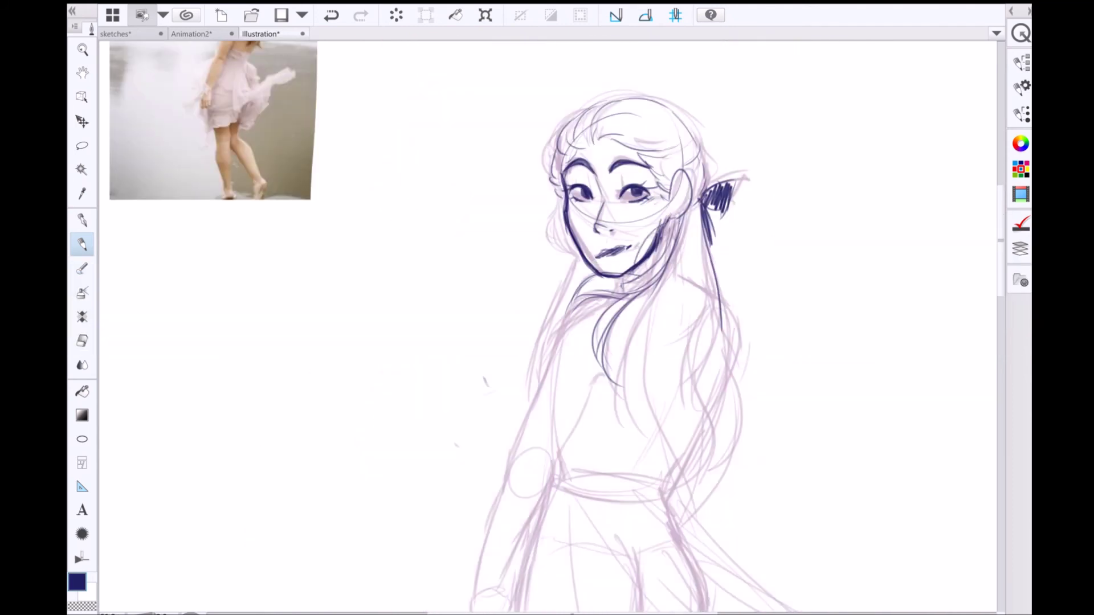
{"action": "left_click_drag", "start_coordinate": [684, 222], "coordinate": [709, 445]}
{"action": "mouse_move", "coordinate": [678, 296]}
{"action": "left_mouse_down"}
{"action": "mouse_move", "coordinate": [618, 495]}
{"action": "mouse_move", "coordinate": [636, 527]}
{"action": "left_mouse_up"}
{"action": "left_click_drag", "start_coordinate": [673, 242], "coordinate": [661, 399]}
{"action": "left_click_drag", "start_coordinate": [701, 248], "coordinate": [712, 432]}
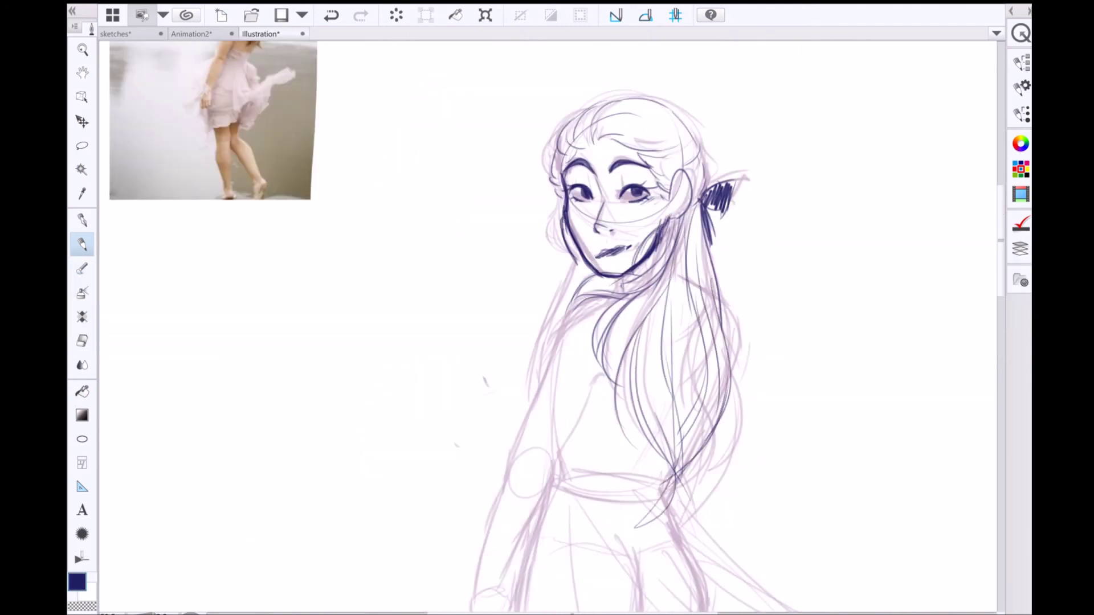
- Outline the near shoulder and both edges of the arm with several overlapping curved strokes down to the waist
{"action": "scroll", "coordinate": [604, 228], "scroll_direction": "up", "scroll_amount": 2}
{"action": "left_click_drag", "start_coordinate": [570, 456], "coordinate": [570, 239]}
{"action": "mouse_move", "coordinate": [604, 125]}
{"action": "left_mouse_down"}
{"action": "mouse_move", "coordinate": [535, 140]}
{"action": "mouse_move", "coordinate": [510, 263]}
{"action": "left_mouse_up"}
{"action": "left_click_drag", "start_coordinate": [570, 131], "coordinate": [530, 205]}
{"action": "left_click_drag", "start_coordinate": [610, 123], "coordinate": [513, 263]}
{"action": "left_click_drag", "start_coordinate": [530, 171], "coordinate": [490, 348]}
{"action": "left_click_drag", "start_coordinate": [548, 143], "coordinate": [487, 453]}
{"action": "left_click_drag", "start_coordinate": [547, 199], "coordinate": [530, 354]}
- Draw the waistband with curved upper and lower edges, and the side of the torso up to the bust
{"action": "left_click_drag", "start_coordinate": [542, 379], "coordinate": [644, 419]}
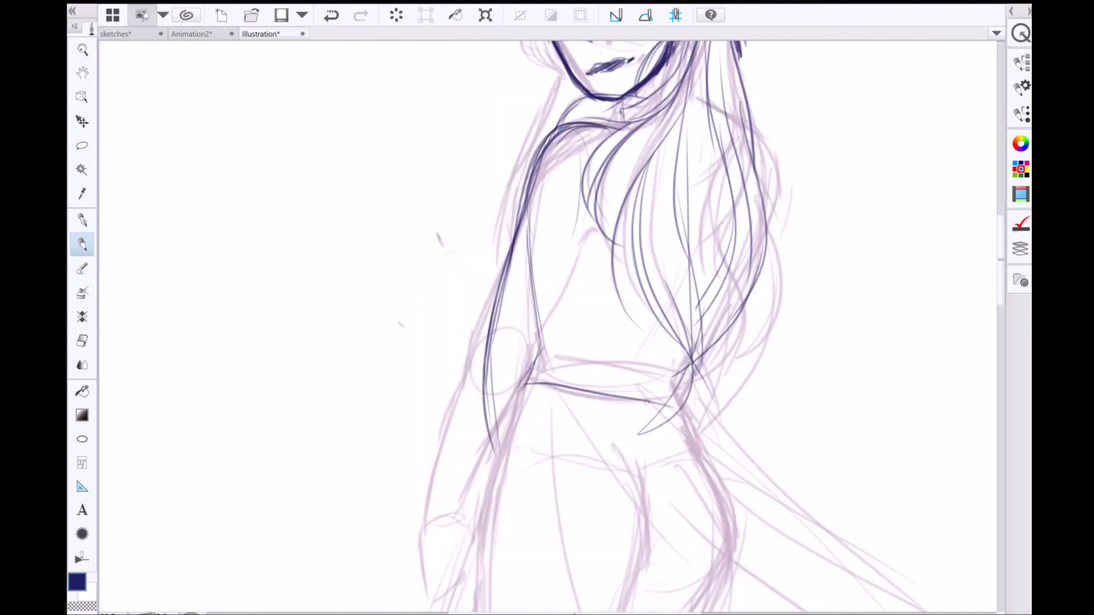
{"action": "left_click_drag", "start_coordinate": [550, 349], "coordinate": [652, 388]}
{"action": "left_click_drag", "start_coordinate": [562, 358], "coordinate": [687, 379]}
{"action": "left_click_drag", "start_coordinate": [552, 322], "coordinate": [536, 373]}
{"action": "left_click_drag", "start_coordinate": [590, 220], "coordinate": [540, 353]}
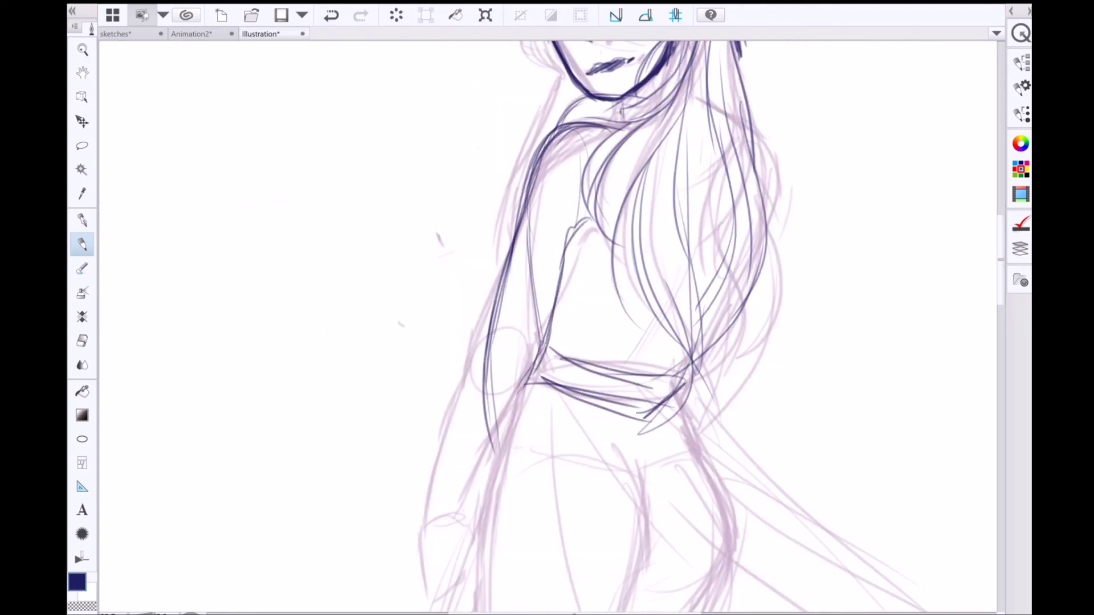
{"action": "mouse_move", "coordinate": [570, 85]}
{"action": "left_mouse_down"}
{"action": "mouse_move", "coordinate": [528, 595]}
{"action": "mouse_move", "coordinate": [434, 145]}
{"action": "left_mouse_up"}
{"action": "left_click_drag", "start_coordinate": [613, 219], "coordinate": [638, 296]}
- Outline the flared skirt from the waist to a sweeping hem that folds up at its raised corner
{"action": "scroll", "coordinate": [548, 319], "scroll_direction": "down", "scroll_amount": 4}
{"action": "mouse_move", "coordinate": [456, 325]}
{"action": "left_mouse_down"}
{"action": "mouse_move", "coordinate": [387, 504]}
{"action": "mouse_move", "coordinate": [590, 459]}
{"action": "left_mouse_up"}
{"action": "left_click_drag", "start_coordinate": [556, 493], "coordinate": [669, 399]}
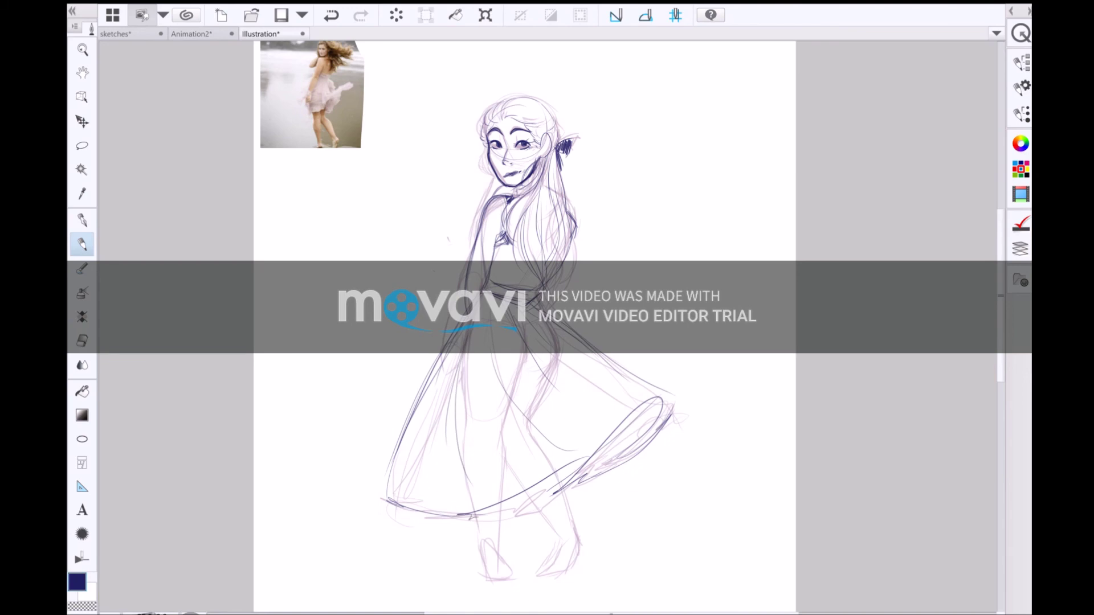
- Sketch one lower leg and its high-heeled shoe below the skirt hem
{"action": "scroll", "coordinate": [524, 342], "scroll_direction": "up", "scroll_amount": 5}
{"action": "mouse_move", "coordinate": [521, 189]}
{"action": "left_mouse_down"}
{"action": "mouse_move", "coordinate": [534, 287]}
{"action": "mouse_move", "coordinate": [528, 561]}
{"action": "mouse_move", "coordinate": [562, 570]}
{"action": "left_mouse_up"}
{"action": "mouse_move", "coordinate": [552, 565]}
{"action": "left_mouse_down"}
{"action": "mouse_move", "coordinate": [567, 411]}
{"action": "mouse_move", "coordinate": [584, 424]}
{"action": "left_mouse_up"}
{"action": "key", "text": "ctrl+z"}
{"action": "left_click_drag", "start_coordinate": [561, 333], "coordinate": [721, 527]}
{"action": "mouse_move", "coordinate": [561, 484]}
{"action": "left_mouse_down"}
{"action": "mouse_move", "coordinate": [578, 547]}
{"action": "mouse_move", "coordinate": [712, 530]}
{"action": "left_mouse_up"}
{"action": "left_click_drag", "start_coordinate": [667, 468], "coordinate": [741, 544]}
{"action": "mouse_move", "coordinate": [662, 97]}
{"action": "left_mouse_down"}
{"action": "mouse_move", "coordinate": [639, 359]}
{"action": "mouse_move", "coordinate": [721, 536]}
{"action": "left_mouse_up"}
{"action": "mouse_move", "coordinate": [592, 541]}
{"action": "left_mouse_down"}
{"action": "mouse_move", "coordinate": [636, 481]}
{"action": "mouse_move", "coordinate": [237, 482]}
{"action": "mouse_move", "coordinate": [188, 433]}
{"action": "mouse_move", "coordinate": [163, 482]}
{"action": "left_mouse_up"}
- Sketch the other lower leg and high-heeled shoe, and hatch the shaded area under the shoe's arch
{"action": "mouse_move", "coordinate": [555, 43]}
{"action": "left_mouse_down"}
{"action": "mouse_move", "coordinate": [587, 114]}
{"action": "mouse_move", "coordinate": [655, 524]}
{"action": "left_mouse_up"}
{"action": "left_click_drag", "start_coordinate": [630, 322], "coordinate": [428, 541]}
{"action": "left_click_drag", "start_coordinate": [644, 290], "coordinate": [575, 370]}
{"action": "left_click_drag", "start_coordinate": [595, 339], "coordinate": [653, 339]}
{"action": "mouse_move", "coordinate": [608, 280]}
{"action": "left_mouse_down"}
{"action": "mouse_move", "coordinate": [382, 544]}
{"action": "mouse_move", "coordinate": [547, 522]}
{"action": "left_mouse_up"}
{"action": "left_click_drag", "start_coordinate": [570, 456], "coordinate": [600, 524]}
{"action": "key", "text": "ctrl+z"}
{"action": "left_click_drag", "start_coordinate": [656, 336], "coordinate": [661, 530]}
{"action": "mouse_move", "coordinate": [604, 384]}
{"action": "left_mouse_down"}
{"action": "mouse_move", "coordinate": [664, 529]}
{"action": "mouse_move", "coordinate": [636, 533]}
{"action": "left_mouse_up"}
{"action": "left_click_drag", "start_coordinate": [621, 422], "coordinate": [593, 513]}
{"action": "mouse_move", "coordinate": [604, 393]}
{"action": "left_mouse_down"}
{"action": "mouse_move", "coordinate": [479, 533]}
{"action": "mouse_move", "coordinate": [462, 533]}
{"action": "left_mouse_up"}
{"action": "left_click_drag", "start_coordinate": [536, 279], "coordinate": [399, 114]}
{"action": "left_click_drag", "start_coordinate": [545, 308], "coordinate": [444, 504]}
{"action": "scroll", "coordinate": [874, 201], "scroll_direction": "down", "scroll_amount": 5}
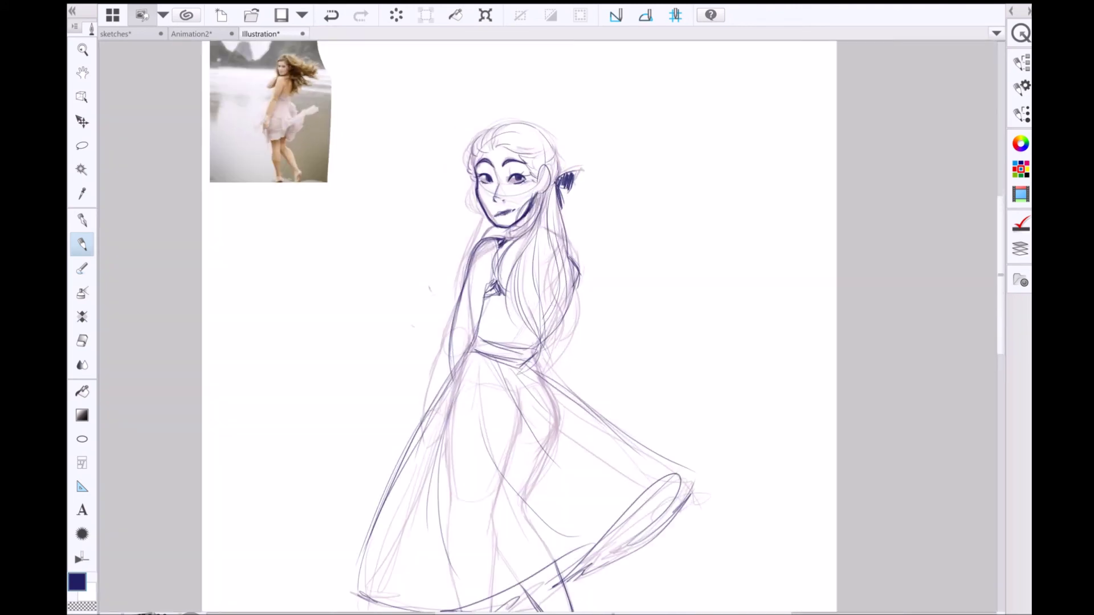
- Over the faded sketch, ink the far cheek contour, the far eye with iris and lashes, and the nose tip in blue
{"action": "scroll", "coordinate": [873, 201], "scroll_direction": "down", "scroll_amount": 3}
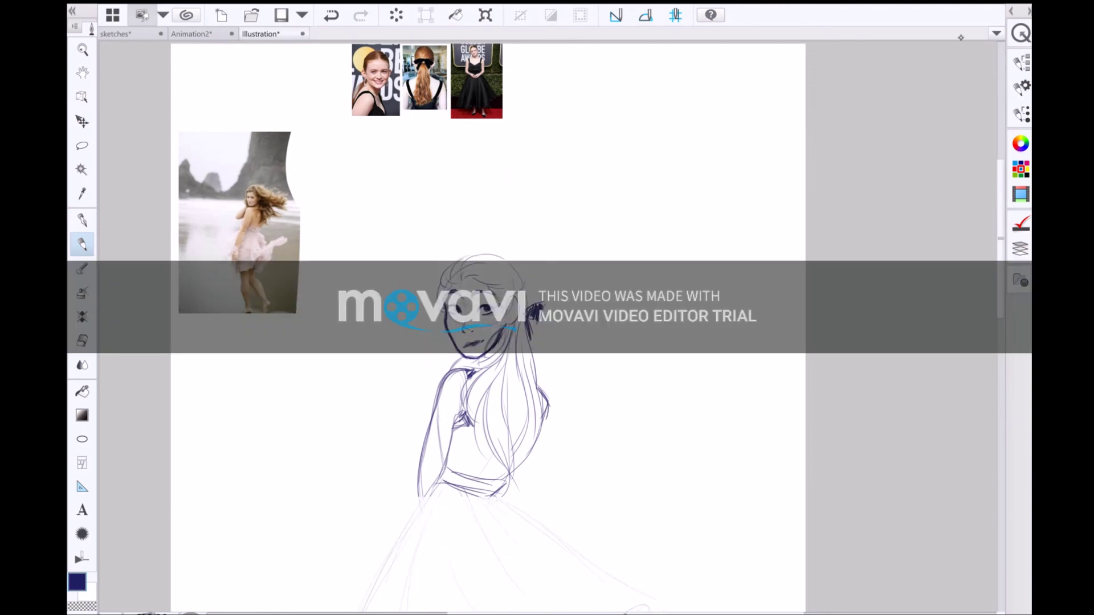
{"action": "key", "text": "b"}
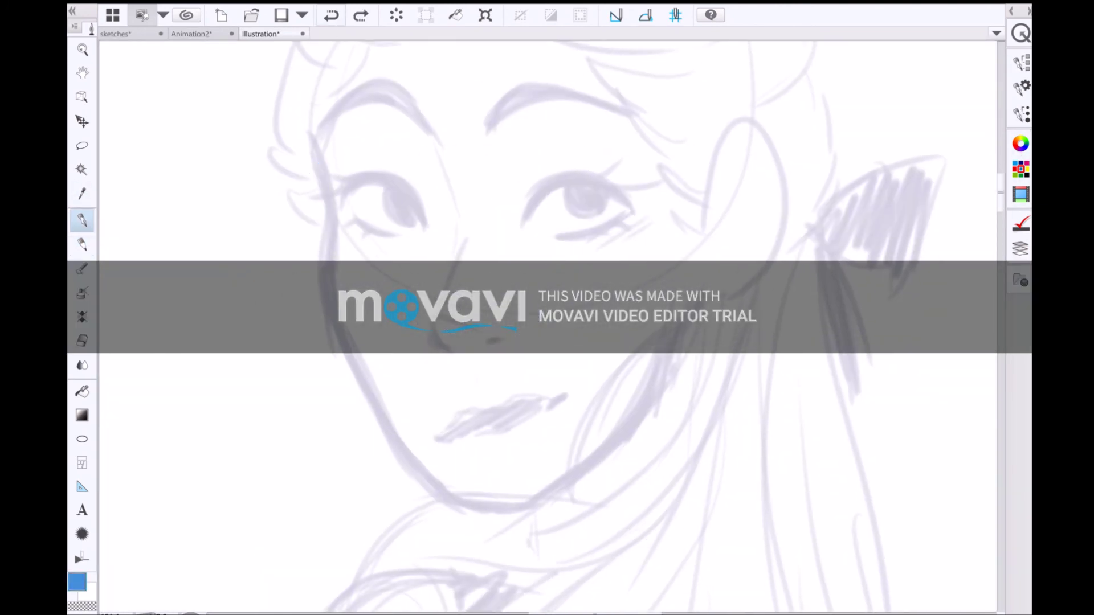
{"action": "mouse_move", "coordinate": [318, 165]}
{"action": "left_mouse_down"}
{"action": "mouse_move", "coordinate": [366, 414]}
{"action": "mouse_move", "coordinate": [379, 439]}
{"action": "mouse_move", "coordinate": [440, 488]}
{"action": "left_mouse_up"}
{"action": "key", "text": "ctrl+z"}
{"action": "scroll", "coordinate": [399, 296], "scroll_direction": "up", "scroll_amount": 3}
{"action": "mouse_move", "coordinate": [342, 279]}
{"action": "left_mouse_down"}
{"action": "mouse_move", "coordinate": [472, 333]}
{"action": "mouse_move", "coordinate": [304, 326]}
{"action": "left_mouse_up"}
{"action": "left_click_drag", "start_coordinate": [398, 348], "coordinate": [444, 341]}
{"action": "left_click_drag", "start_coordinate": [464, 255], "coordinate": [489, 335]}
{"action": "left_click_drag", "start_coordinate": [472, 406], "coordinate": [466, 469]}
{"action": "key", "text": "ctrl+z"}
{"action": "left_click_drag", "start_coordinate": [470, 428], "coordinate": [470, 469]}
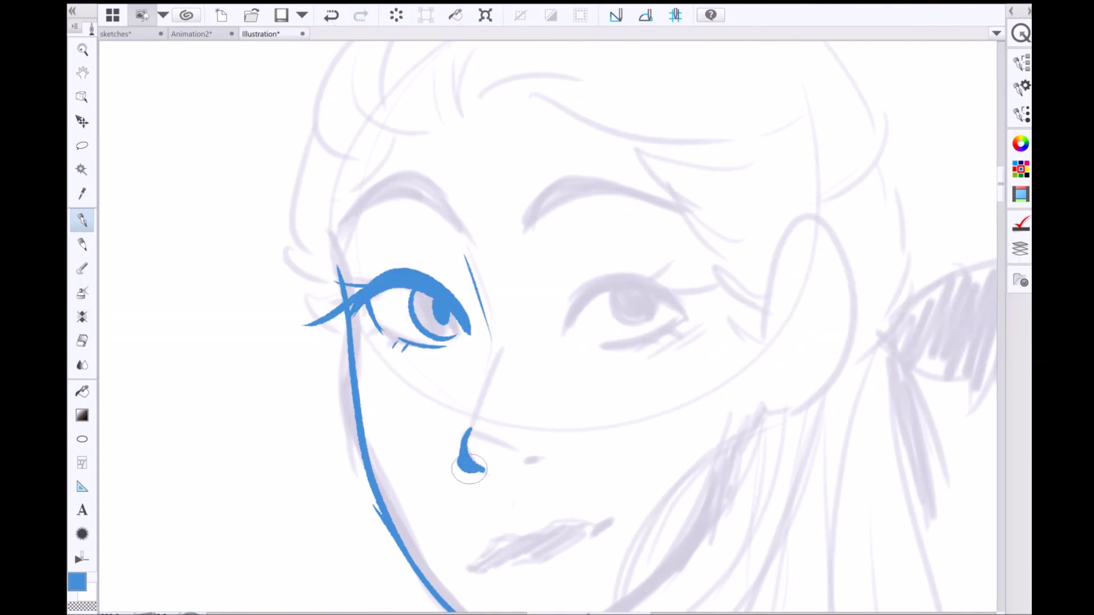
- Ink the near eye with a thick upper lid, iris, pupil and outer lashes
{"action": "left_click_drag", "start_coordinate": [560, 327], "coordinate": [691, 320]}
{"action": "mouse_move", "coordinate": [587, 268]}
{"action": "left_mouse_down"}
{"action": "mouse_move", "coordinate": [730, 308]}
{"action": "mouse_move", "coordinate": [743, 292]}
{"action": "left_mouse_up"}
{"action": "left_click_drag", "start_coordinate": [664, 267], "coordinate": [700, 256]}
{"action": "left_click_drag", "start_coordinate": [608, 292], "coordinate": [666, 322]}
{"action": "mouse_move", "coordinate": [642, 282]}
{"action": "left_mouse_down"}
{"action": "mouse_move", "coordinate": [641, 302]}
{"action": "mouse_move", "coordinate": [579, 189]}
{"action": "left_mouse_up"}
- Ink the smiling mouth with a filled upper lip, and the small nostril curve
{"action": "left_click_drag", "start_coordinate": [393, 454], "coordinate": [567, 389]}
{"action": "mouse_move", "coordinate": [536, 421]}
{"action": "left_mouse_down"}
{"action": "mouse_move", "coordinate": [427, 455]}
{"action": "mouse_move", "coordinate": [477, 413]}
{"action": "left_mouse_up"}
{"action": "left_click_drag", "start_coordinate": [599, 219], "coordinate": [664, 282]}
- Ink both arched eyebrows as thick, tapered shapes
{"action": "left_click_drag", "start_coordinate": [351, 220], "coordinate": [463, 195]}
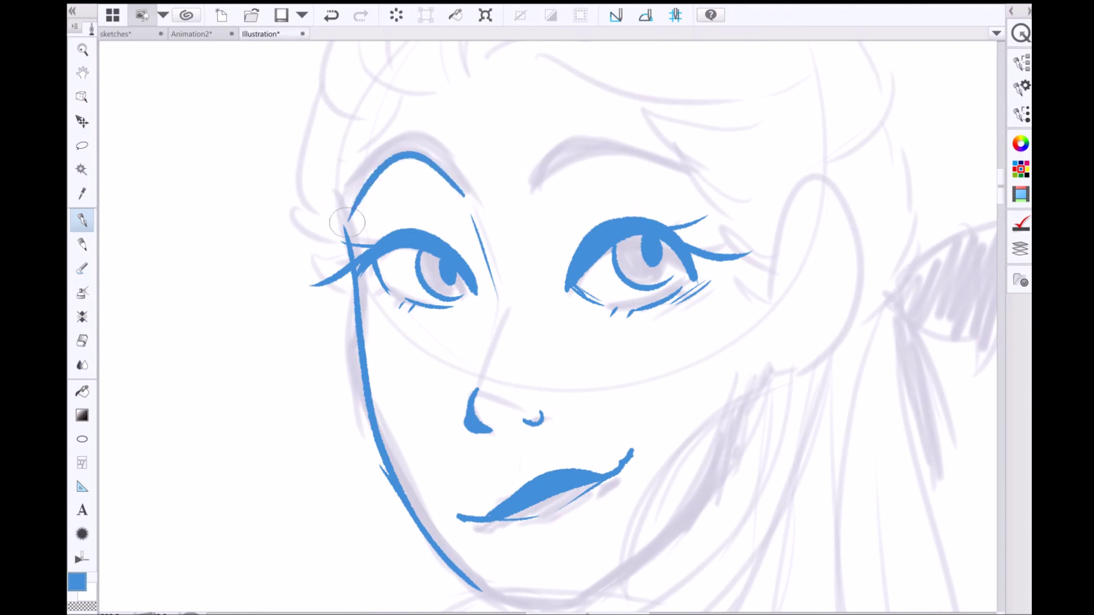
{"action": "left_click_drag", "start_coordinate": [377, 171], "coordinate": [447, 183]}
{"action": "left_click_drag", "start_coordinate": [533, 188], "coordinate": [698, 171]}
{"action": "left_click_drag", "start_coordinate": [576, 150], "coordinate": [701, 173]}
- Ink the nose bridge and add fine hatching strokes across the nose and under the eyes
{"action": "left_click_drag", "start_coordinate": [655, 353], "coordinate": [644, 188]}
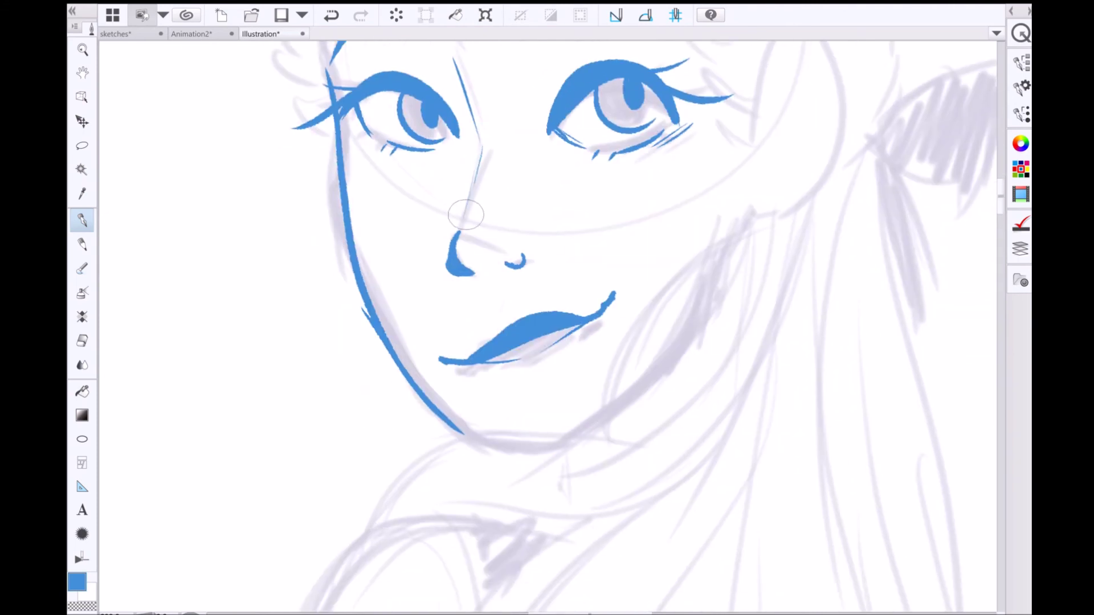
{"action": "left_click_drag", "start_coordinate": [501, 165], "coordinate": [513, 271]}
{"action": "left_click_drag", "start_coordinate": [490, 205], "coordinate": [484, 257]}
{"action": "left_click_drag", "start_coordinate": [371, 228], "coordinate": [365, 273]}
{"action": "left_click_drag", "start_coordinate": [541, 216], "coordinate": [536, 267]}
- Ink the hair strands that sweep from behind the ear along the jaw and onto the near shoulder
{"action": "mouse_move", "coordinate": [701, 214]}
{"action": "left_mouse_down"}
{"action": "mouse_move", "coordinate": [679, 281]}
{"action": "mouse_move", "coordinate": [557, 174]}
{"action": "left_mouse_up"}
{"action": "mouse_move", "coordinate": [730, 165]}
{"action": "left_mouse_down"}
{"action": "mouse_move", "coordinate": [656, 228]}
{"action": "mouse_move", "coordinate": [496, 419]}
{"action": "left_mouse_up"}
{"action": "mouse_move", "coordinate": [539, 401]}
{"action": "left_mouse_down"}
{"action": "mouse_move", "coordinate": [726, 168]}
{"action": "mouse_move", "coordinate": [681, 359]}
{"action": "left_mouse_up"}
{"action": "scroll", "coordinate": [623, 227], "scroll_direction": "down", "scroll_amount": 4}
{"action": "scroll", "coordinate": [626, 256], "scroll_direction": "up", "scroll_amount": 2}
{"action": "scroll", "coordinate": [500, 401], "scroll_direction": "down", "scroll_amount": 3}
- Ink the full ponytail with long curved strands from the tie behind the head to a point at the waist
{"action": "mouse_move", "coordinate": [656, 234]}
{"action": "left_mouse_down"}
{"action": "mouse_move", "coordinate": [600, 281]}
{"action": "mouse_move", "coordinate": [684, 416]}
{"action": "left_mouse_up"}
{"action": "scroll", "coordinate": [683, 415], "scroll_direction": "down", "scroll_amount": 3}
{"action": "left_click_drag", "start_coordinate": [598, 171], "coordinate": [630, 110]}
{"action": "scroll", "coordinate": [630, 110], "scroll_direction": "up", "scroll_amount": 3}
{"action": "mouse_move", "coordinate": [659, 150]}
{"action": "left_mouse_down"}
{"action": "mouse_move", "coordinate": [638, 421]}
{"action": "mouse_move", "coordinate": [693, 336]}
{"action": "mouse_move", "coordinate": [698, 422]}
{"action": "left_mouse_up"}
{"action": "left_click_drag", "start_coordinate": [593, 251], "coordinate": [556, 353]}
{"action": "left_click_drag", "start_coordinate": [659, 149], "coordinate": [690, 311]}
{"action": "left_click_drag", "start_coordinate": [664, 236], "coordinate": [702, 419]}
{"action": "left_click_drag", "start_coordinate": [626, 217], "coordinate": [530, 240]}
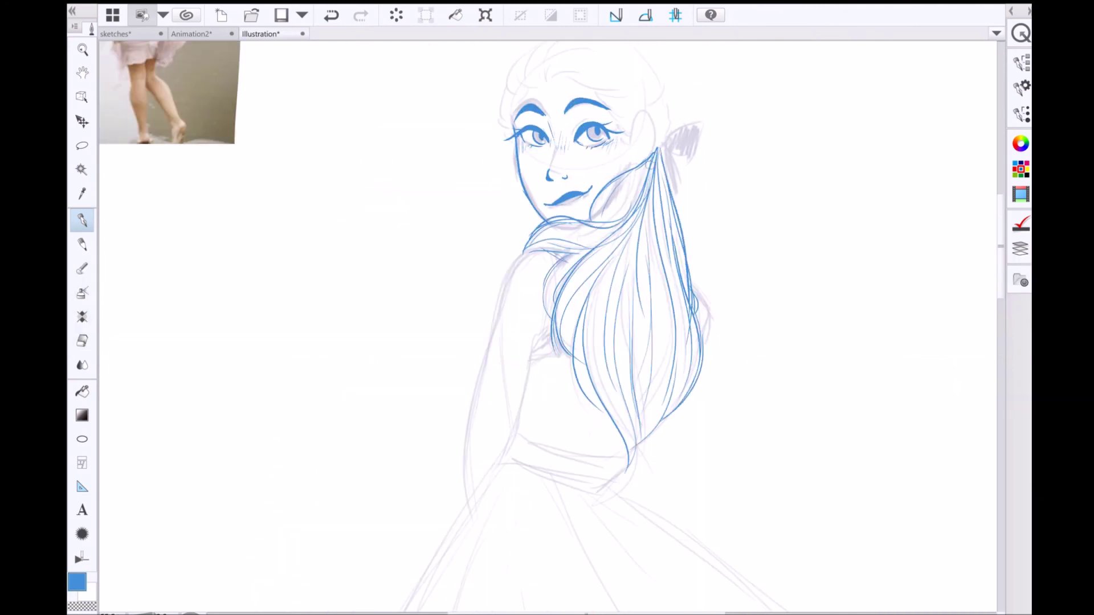
{"action": "left_click_drag", "start_coordinate": [655, 197], "coordinate": [641, 396]}
- Ink the ear with its inner fold and the earring at the lobe, plus the loose strands in front of it
{"action": "scroll", "coordinate": [570, 171], "scroll_direction": "up", "scroll_amount": 2}
{"action": "scroll", "coordinate": [570, 171], "scroll_direction": "up", "scroll_amount": 4}
{"action": "left_click_drag", "start_coordinate": [536, 212], "coordinate": [715, 278]}
{"action": "mouse_move", "coordinate": [624, 245]}
{"action": "left_mouse_down"}
{"action": "mouse_move", "coordinate": [692, 345]}
{"action": "mouse_move", "coordinate": [681, 444]}
{"action": "left_mouse_up"}
{"action": "left_click_drag", "start_coordinate": [728, 353], "coordinate": [784, 347]}
{"action": "scroll", "coordinate": [741, 342], "scroll_direction": "up", "scroll_amount": 3}
{"action": "key", "text": "ctrl+z"}
{"action": "left_click_drag", "start_coordinate": [490, 285], "coordinate": [564, 348]}
{"action": "left_click_drag", "start_coordinate": [475, 402], "coordinate": [488, 388]}
{"action": "left_click_drag", "start_coordinate": [533, 260], "coordinate": [529, 330]}
- Ink the swept fringe, the hair around the crown and the loose strands on the far side of the face
{"action": "left_click_drag", "start_coordinate": [142, 83], "coordinate": [438, 236]}
{"action": "left_click_drag", "start_coordinate": [624, 71], "coordinate": [473, 222]}
{"action": "left_click_drag", "start_coordinate": [519, 93], "coordinate": [407, 216]}
{"action": "mouse_move", "coordinate": [417, 145]}
{"action": "left_mouse_down"}
{"action": "mouse_move", "coordinate": [393, 288]}
{"action": "mouse_move", "coordinate": [325, 430]}
{"action": "left_mouse_up"}
{"action": "scroll", "coordinate": [513, 313], "scroll_direction": "down", "scroll_amount": 3}
{"action": "left_click_drag", "start_coordinate": [376, 236], "coordinate": [367, 402]}
{"action": "scroll", "coordinate": [513, 313], "scroll_direction": "down", "scroll_amount": 3}
{"action": "scroll", "coordinate": [513, 313], "scroll_direction": "up", "scroll_amount": 3}
- Ink the bow's rounded loop and curling ribbon tail where the ponytail is tied
{"action": "left_click_drag", "start_coordinate": [484, 102], "coordinate": [633, 208]}
{"action": "mouse_move", "coordinate": [627, 214]}
{"action": "left_mouse_down"}
{"action": "mouse_move", "coordinate": [658, 292]}
{"action": "mouse_move", "coordinate": [655, 330]}
{"action": "left_mouse_up"}
{"action": "left_click_drag", "start_coordinate": [542, 314], "coordinate": [477, 299]}
{"action": "left_click_drag", "start_coordinate": [473, 85], "coordinate": [387, 124]}
{"action": "scroll", "coordinate": [387, 124], "scroll_direction": "up", "scroll_amount": 3}
{"action": "scroll", "coordinate": [513, 314], "scroll_direction": "down", "scroll_amount": 3}
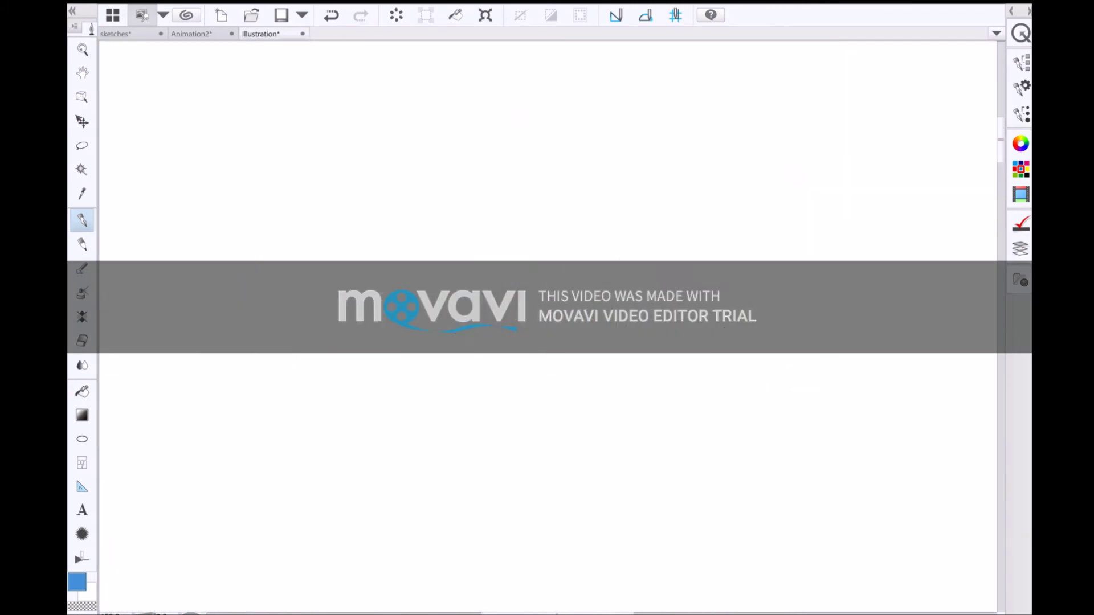
{"action": "scroll", "coordinate": [534, 322], "scroll_direction": "up", "scroll_amount": 3}
{"action": "left_click_drag", "start_coordinate": [535, 332], "coordinate": [640, 378]}
{"action": "scroll", "coordinate": [513, 313], "scroll_direction": "down", "scroll_amount": 5}
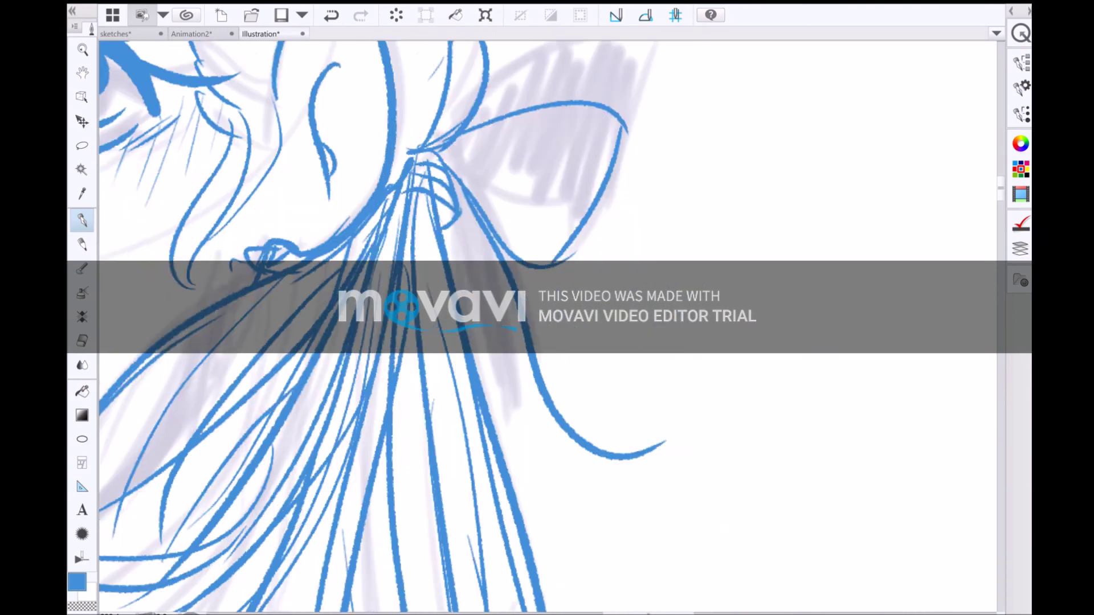
{"action": "scroll", "coordinate": [513, 314], "scroll_direction": "down", "scroll_amount": 3}
- Ink the near shoulder and both edges of the arm down to the waist
{"action": "scroll", "coordinate": [513, 313], "scroll_direction": "up", "scroll_amount": 5}
{"action": "left_click_drag", "start_coordinate": [564, 74], "coordinate": [422, 387]}
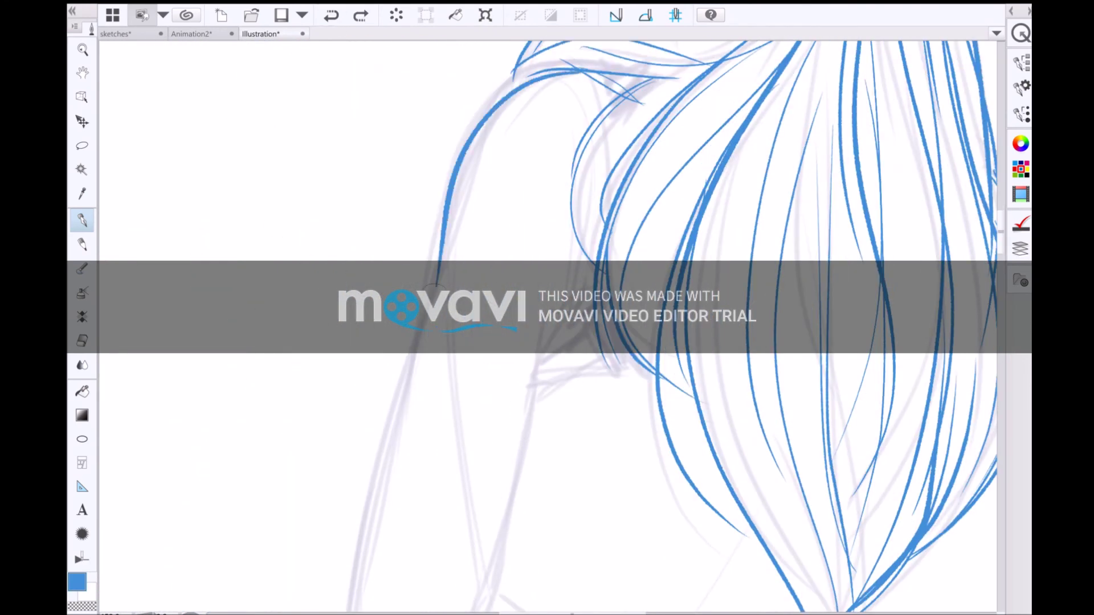
{"action": "scroll", "coordinate": [513, 313], "scroll_direction": "left", "scroll_amount": 2}
{"action": "left_click_drag", "start_coordinate": [485, 45], "coordinate": [412, 558]}
{"action": "scroll", "coordinate": [513, 313], "scroll_direction": "down", "scroll_amount": 5}
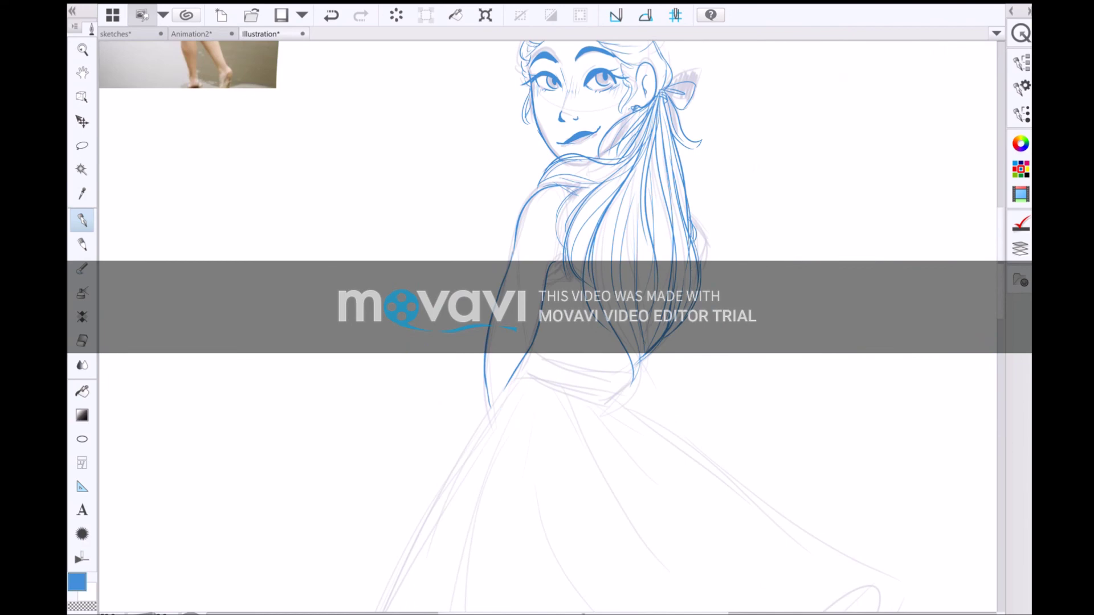
- Ink the bodice edge beside the arm and the curved waistband
{"action": "scroll", "coordinate": [450, 334], "scroll_direction": "up", "scroll_amount": 5}
{"action": "left_click_drag", "start_coordinate": [448, 194], "coordinate": [413, 268]}
{"action": "left_click_drag", "start_coordinate": [370, 333], "coordinate": [521, 335]}
{"action": "scroll", "coordinate": [513, 314], "scroll_direction": "down", "scroll_amount": 5}
{"action": "scroll", "coordinate": [513, 314], "scroll_direction": "up", "scroll_amount": 3}
{"action": "scroll", "coordinate": [512, 313], "scroll_direction": "down", "scroll_amount": 5}
{"action": "scroll", "coordinate": [513, 313], "scroll_direction": "up", "scroll_amount": 5}
{"action": "left_click_drag", "start_coordinate": [416, 440], "coordinate": [570, 457]}
{"action": "mouse_move", "coordinate": [351, 337]}
{"action": "left_mouse_down"}
{"action": "mouse_move", "coordinate": [382, 359]}
{"action": "mouse_move", "coordinate": [570, 411]}
{"action": "left_mouse_up"}
{"action": "scroll", "coordinate": [513, 314], "scroll_direction": "down", "scroll_amount": 3}
- Ink the flared skirt's sides, the folds falling from the waist, and the wavy hem
{"action": "scroll", "coordinate": [513, 314], "scroll_direction": "down", "scroll_amount": 3}
{"action": "left_click_drag", "start_coordinate": [493, 114], "coordinate": [456, 451]}
{"action": "left_click_drag", "start_coordinate": [533, 132], "coordinate": [649, 262]}
{"action": "left_click_drag", "start_coordinate": [575, 131], "coordinate": [775, 294]}
{"action": "left_click_drag", "start_coordinate": [683, 209], "coordinate": [841, 306]}
{"action": "mouse_move", "coordinate": [851, 311]}
{"action": "left_mouse_down"}
{"action": "mouse_move", "coordinate": [465, 527]}
{"action": "mouse_move", "coordinate": [285, 524]}
{"action": "left_mouse_up"}
{"action": "scroll", "coordinate": [513, 313], "scroll_direction": "down", "scroll_amount": 3}
{"action": "scroll", "coordinate": [513, 313], "scroll_direction": "up", "scroll_amount": 3}
- Ink one lower leg below the hem and its pointed high-heeled shoe with heel and sole
{"action": "left_click_drag", "start_coordinate": [525, 110], "coordinate": [500, 464]}
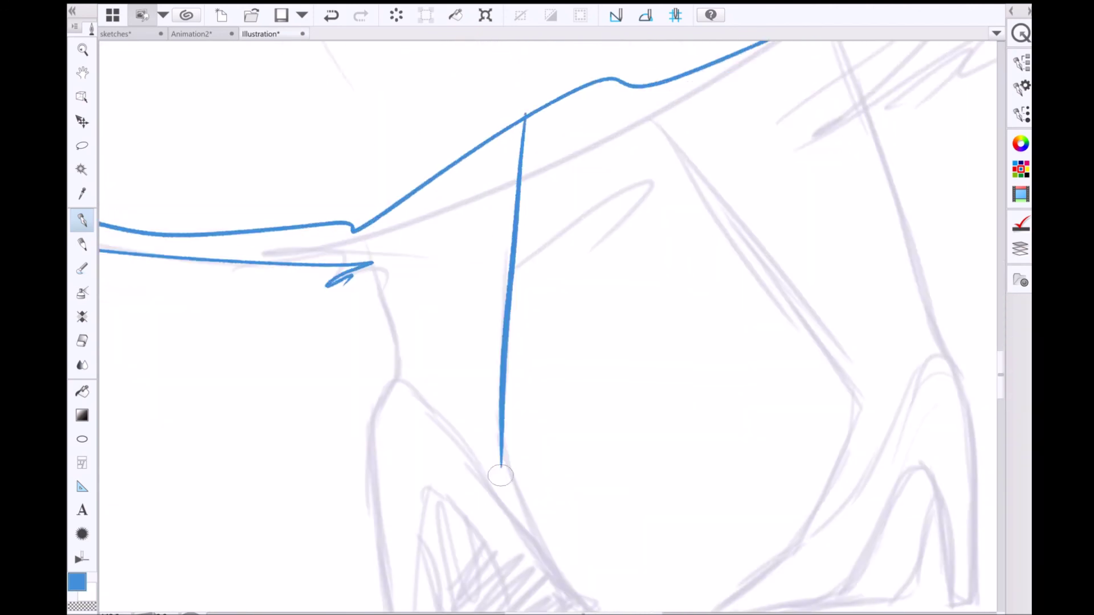
{"action": "scroll", "coordinate": [513, 314], "scroll_direction": "up", "scroll_amount": 2}
{"action": "scroll", "coordinate": [525, 471], "scroll_direction": "up", "scroll_amount": 4}
{"action": "mouse_move", "coordinate": [425, 140]}
{"action": "left_mouse_down"}
{"action": "mouse_move", "coordinate": [450, 507]}
{"action": "mouse_move", "coordinate": [506, 313]}
{"action": "left_mouse_up"}
{"action": "mouse_move", "coordinate": [453, 370]}
{"action": "left_mouse_down"}
{"action": "mouse_move", "coordinate": [513, 494]}
{"action": "mouse_move", "coordinate": [648, 418]}
{"action": "left_mouse_up"}
{"action": "mouse_move", "coordinate": [426, 145]}
{"action": "left_mouse_down"}
{"action": "mouse_move", "coordinate": [648, 393]}
{"action": "mouse_move", "coordinate": [706, 490]}
{"action": "left_mouse_up"}
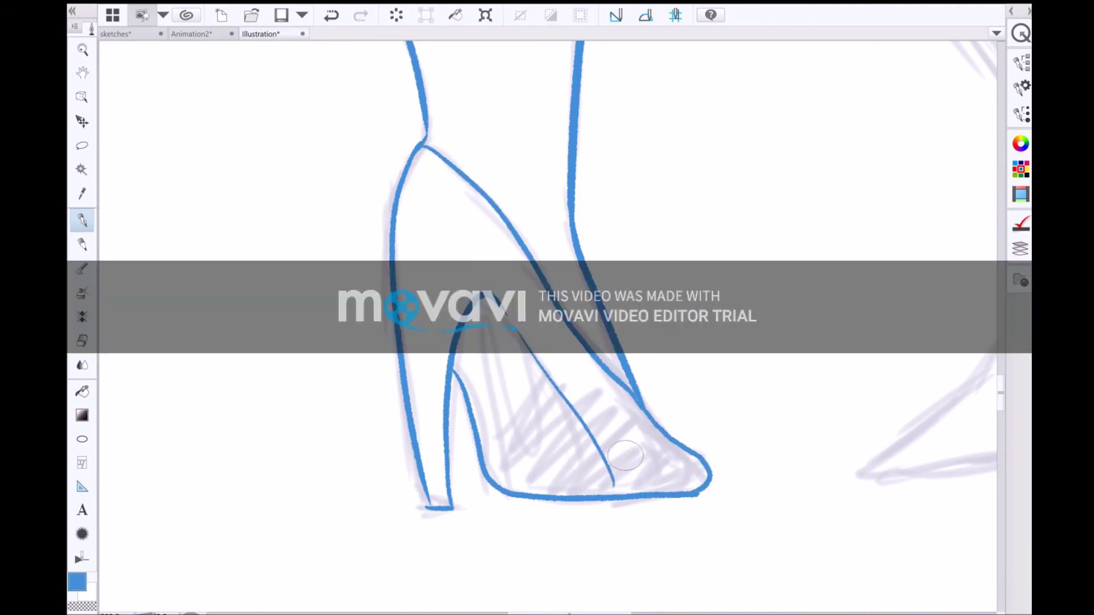
- Ink the outline of the other foot's high-heeled shoe, from the raised back to the pointed toe and heel
{"action": "scroll", "coordinate": [808, 256], "scroll_direction": "right", "scroll_amount": 5}
{"action": "mouse_move", "coordinate": [747, 114]}
{"action": "left_mouse_down"}
{"action": "mouse_move", "coordinate": [707, 453]}
{"action": "mouse_move", "coordinate": [816, 239]}
{"action": "left_mouse_up"}
{"action": "left_click_drag", "start_coordinate": [698, 353], "coordinate": [761, 350]}
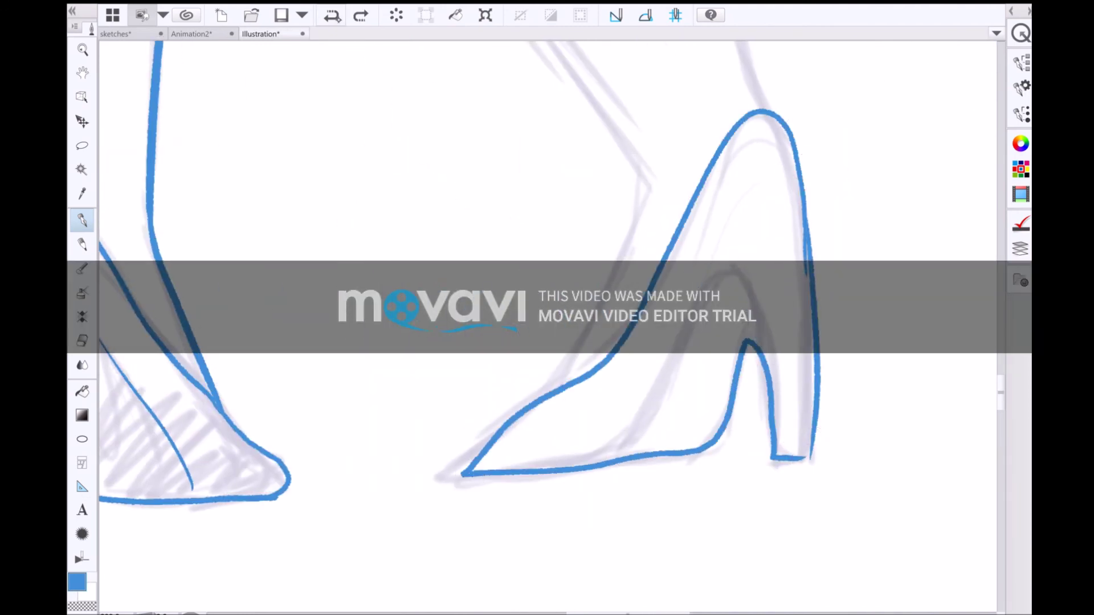
- Undo the last shoe strokes and redraw the second high heel with its back, arched sole and inner heel lines
{"action": "key", "text": "ctrl+z"}
{"action": "key", "text": "ctrl+z"}
{"action": "key", "text": "ctrl+z"}
{"action": "scroll", "coordinate": [695, 219], "scroll_direction": "right", "scroll_amount": 2}
{"action": "left_click_drag", "start_coordinate": [526, 456], "coordinate": [740, 441]}
{"action": "left_click_drag", "start_coordinate": [707, 86], "coordinate": [746, 441]}
{"action": "left_click_drag", "start_coordinate": [659, 135], "coordinate": [694, 451]}
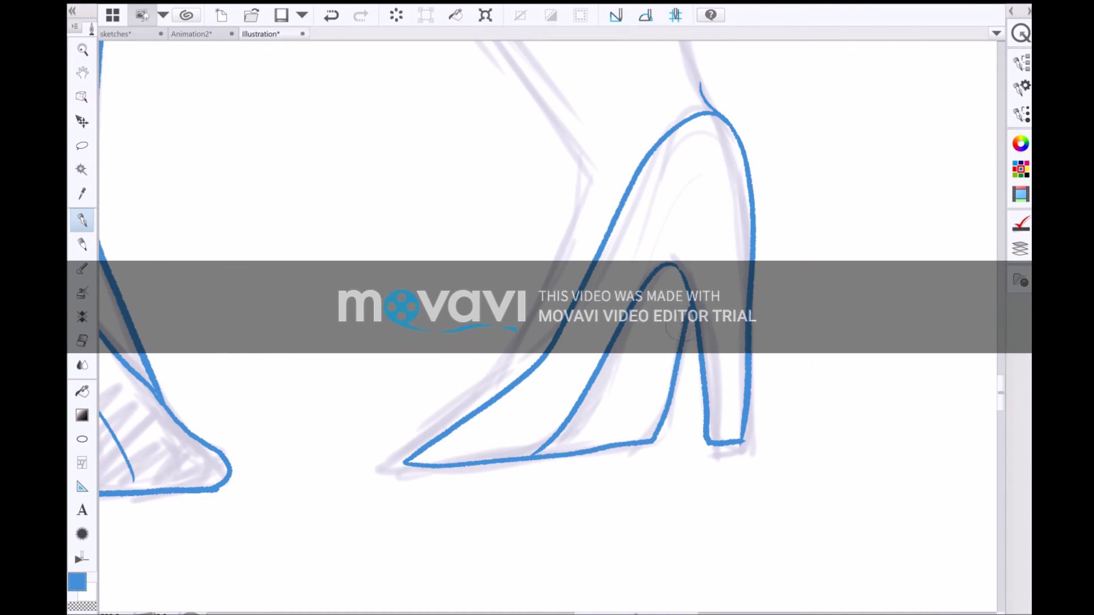
- Ink both sides of the second lower leg, running down to the instep and the back of the high heel
{"action": "scroll", "coordinate": [582, 279], "scroll_direction": "up", "scroll_amount": 3}
{"action": "left_click_drag", "start_coordinate": [473, 575], "coordinate": [592, 337]}
{"action": "scroll", "coordinate": [582, 279], "scroll_direction": "down", "scroll_amount": 3}
{"action": "scroll", "coordinate": [581, 279], "scroll_direction": "up", "scroll_amount": 3}
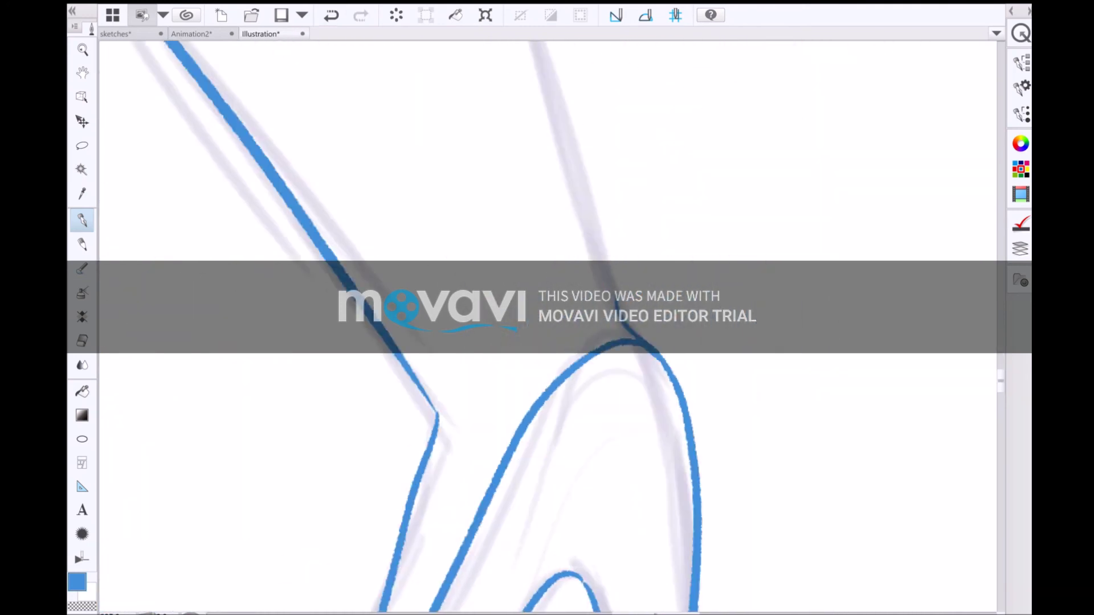
{"action": "left_click_drag", "start_coordinate": [515, 122], "coordinate": [637, 527]}
{"action": "scroll", "coordinate": [638, 468], "scroll_direction": "up", "scroll_amount": 3}
{"action": "left_click", "coordinate": [82, 341]}
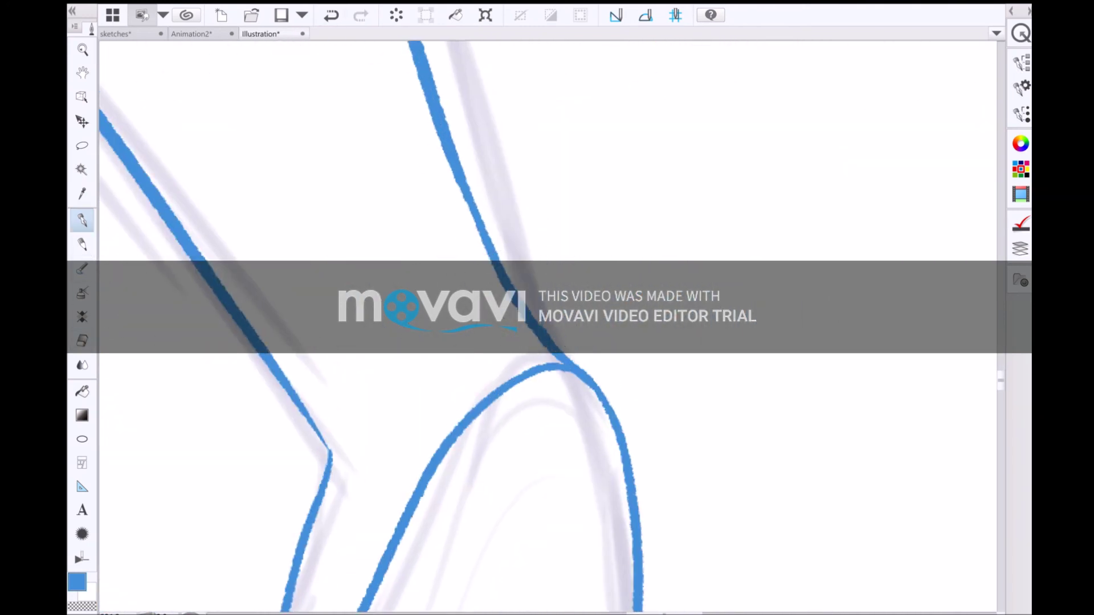
- Ink short fold strokes inside the raised, flared end of the skirt's hem
{"action": "scroll", "coordinate": [547, 308], "scroll_direction": "down", "scroll_amount": 3}
{"action": "scroll", "coordinate": [572, 367], "scroll_direction": "up", "scroll_amount": 3}
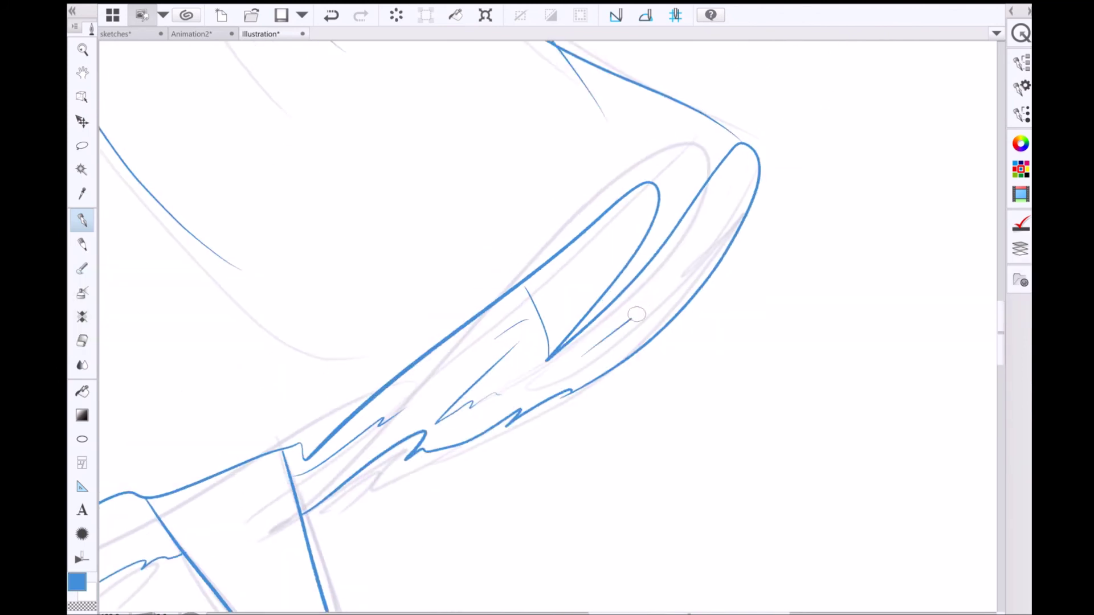
{"action": "scroll", "coordinate": [571, 367], "scroll_direction": "down", "scroll_amount": 3}
{"action": "scroll", "coordinate": [440, 329], "scroll_direction": "down", "scroll_amount": 5}
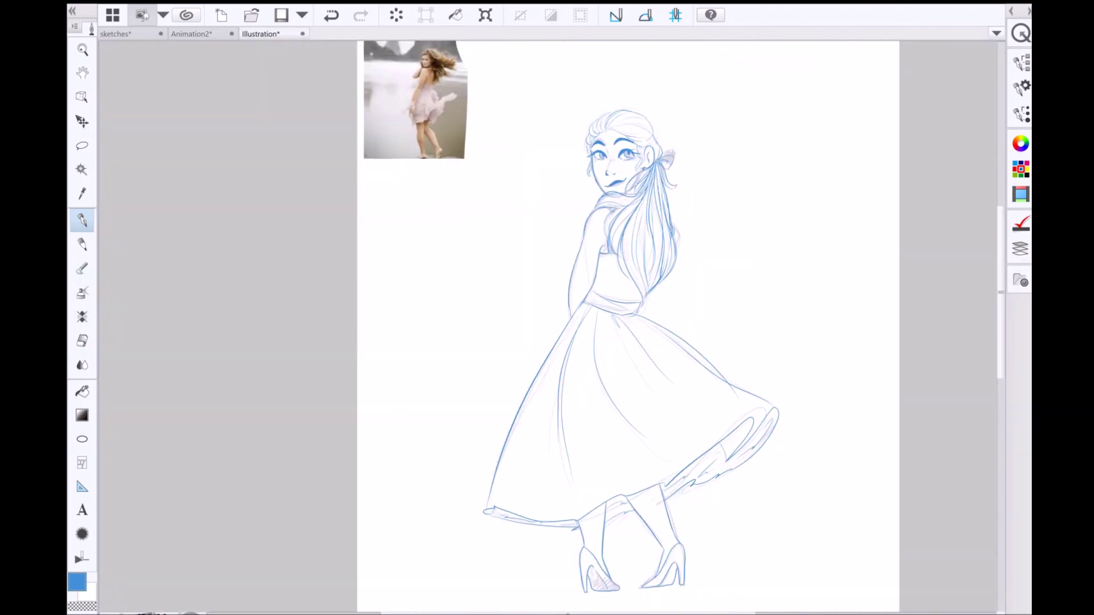
- Pick a pale pink skin tone and brush it as a flat base over the face and ear
{"action": "scroll", "coordinate": [547, 325], "scroll_direction": "up", "scroll_amount": 3}
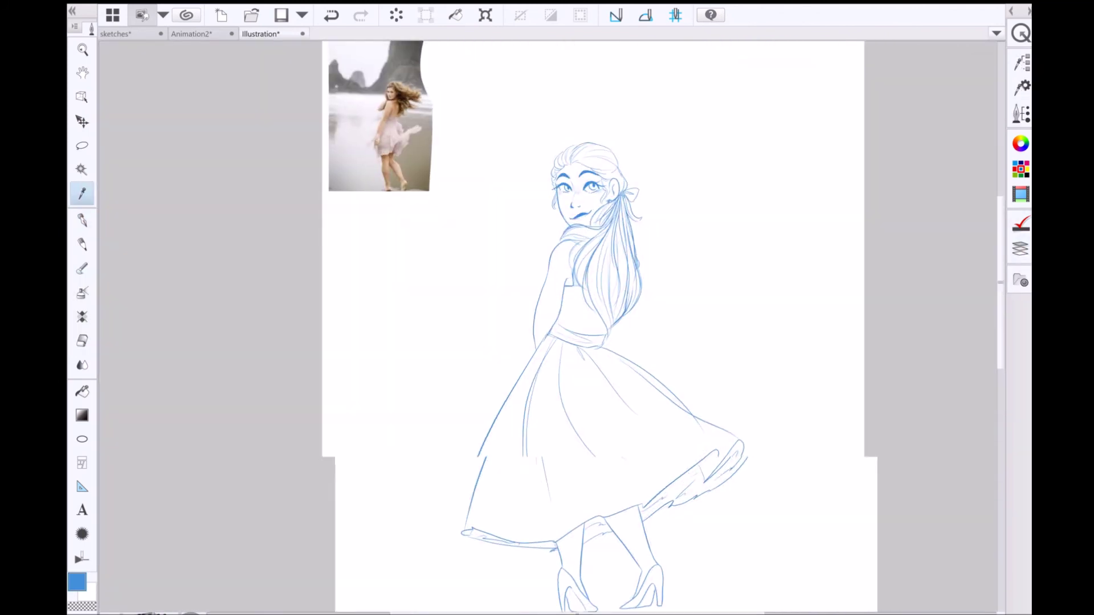
{"action": "scroll", "coordinate": [547, 325], "scroll_direction": "down", "scroll_amount": 3}
{"action": "scroll", "coordinate": [547, 257], "scroll_direction": "up", "scroll_amount": 5}
{"action": "key", "text": "d"}
{"action": "scroll", "coordinate": [547, 325], "scroll_direction": "down", "scroll_amount": 2}
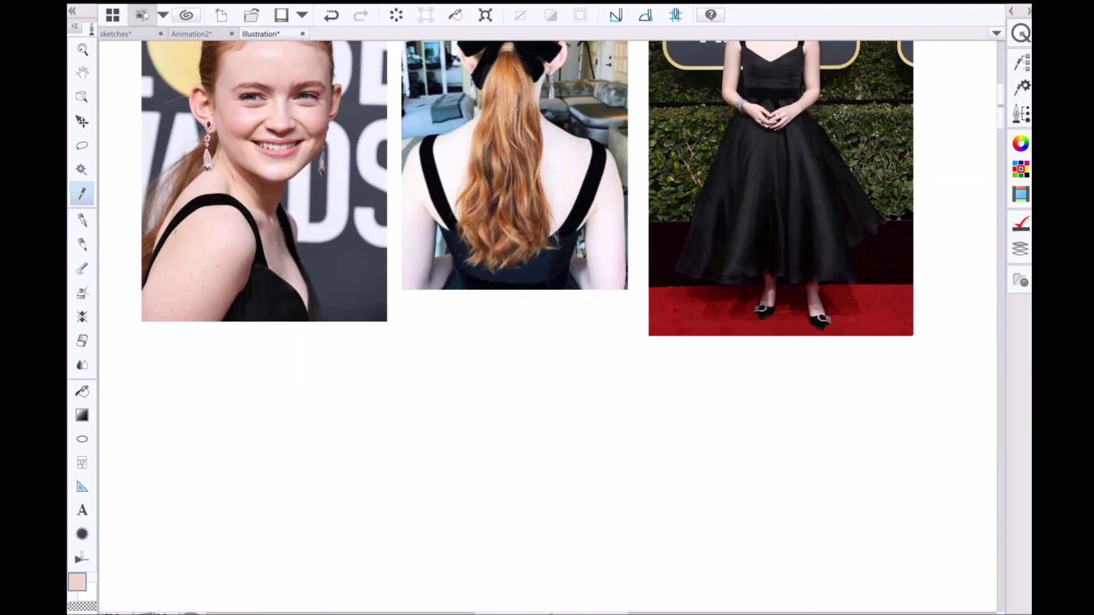
{"action": "key", "text": "b"}
{"action": "scroll", "coordinate": [548, 325], "scroll_direction": "up", "scroll_amount": 4}
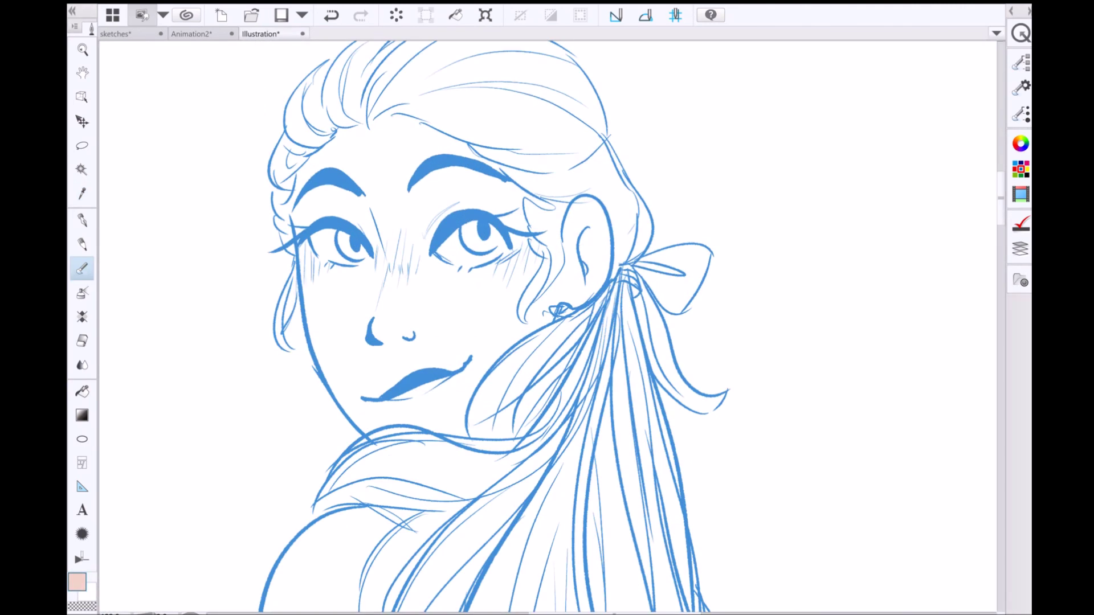
{"action": "mouse_move", "coordinate": [576, 216]}
{"action": "left_mouse_down"}
{"action": "mouse_move", "coordinate": [598, 245]}
{"action": "mouse_move", "coordinate": [564, 285]}
{"action": "left_mouse_up"}
{"action": "mouse_move", "coordinate": [308, 191]}
{"action": "left_mouse_down"}
{"action": "mouse_move", "coordinate": [407, 176]}
{"action": "mouse_move", "coordinate": [456, 399]}
{"action": "mouse_move", "coordinate": [569, 393]}
{"action": "mouse_move", "coordinate": [604, 159]}
{"action": "mouse_move", "coordinate": [428, 196]}
{"action": "mouse_move", "coordinate": [543, 278]}
{"action": "left_mouse_up"}
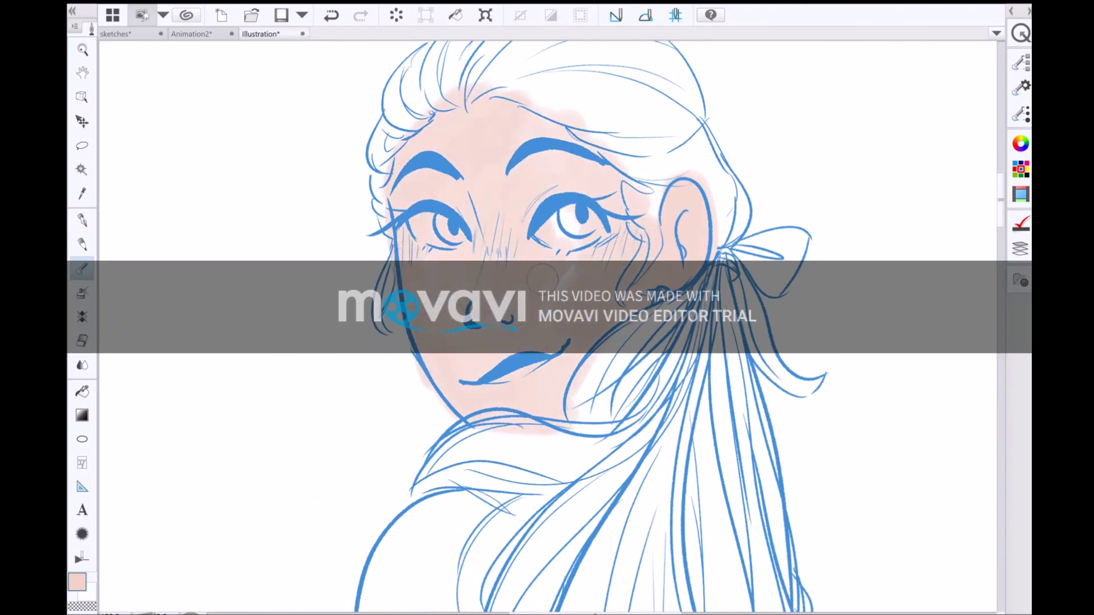
{"action": "mouse_move", "coordinate": [472, 120]}
{"action": "left_mouse_down"}
{"action": "mouse_move", "coordinate": [621, 188]}
{"action": "mouse_move", "coordinate": [558, 388]}
{"action": "mouse_move", "coordinate": [491, 377]}
{"action": "left_mouse_up"}
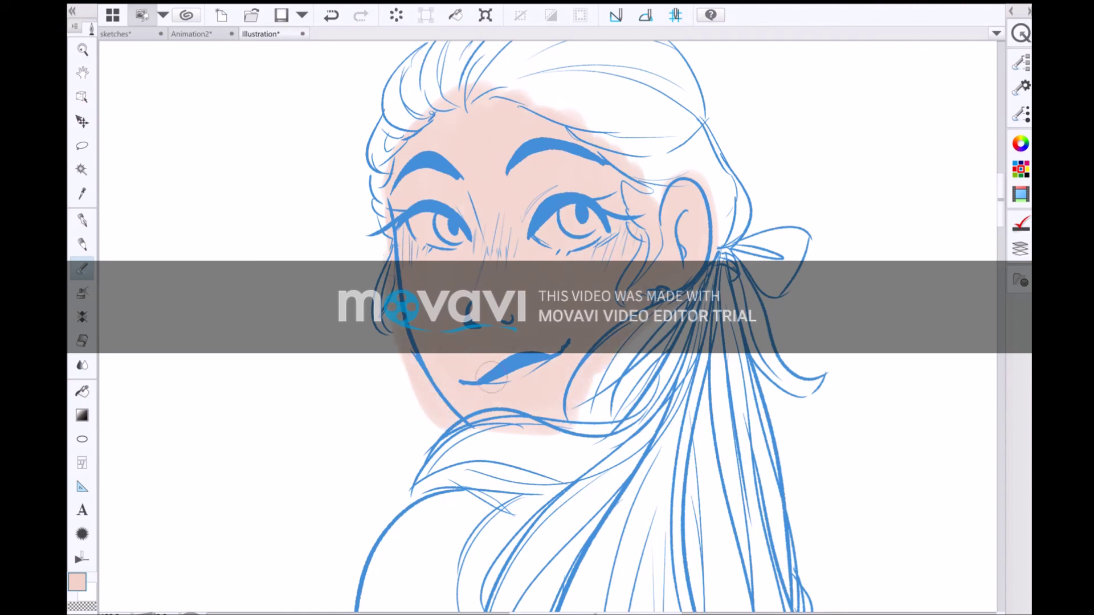
- Paint the same pale pink base over the shoulder, arm and both lower legs down to the shoes
{"action": "scroll", "coordinate": [578, 321], "scroll_direction": "down", "scroll_amount": 5}
{"action": "scroll", "coordinate": [578, 321], "scroll_direction": "down", "scroll_amount": 3}
{"action": "mouse_move", "coordinate": [559, 268]}
{"action": "left_mouse_down"}
{"action": "mouse_move", "coordinate": [513, 371]}
{"action": "mouse_move", "coordinate": [558, 345]}
{"action": "mouse_move", "coordinate": [491, 467]}
{"action": "left_mouse_up"}
{"action": "scroll", "coordinate": [570, 342], "scroll_direction": "down", "scroll_amount": 10}
{"action": "mouse_move", "coordinate": [547, 297]}
{"action": "left_mouse_down"}
{"action": "mouse_move", "coordinate": [542, 388]}
{"action": "mouse_move", "coordinate": [621, 495]}
{"action": "left_mouse_up"}
{"action": "mouse_move", "coordinate": [701, 305]}
{"action": "left_mouse_down"}
{"action": "mouse_move", "coordinate": [758, 490]}
{"action": "mouse_move", "coordinate": [684, 239]}
{"action": "left_mouse_up"}
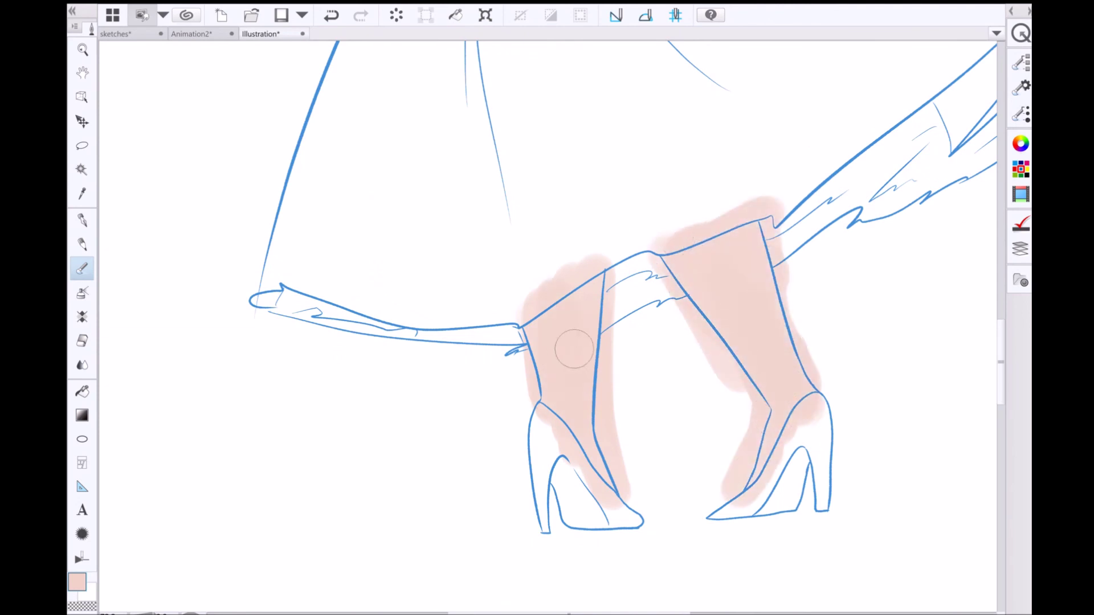
- Switch to a darker pink and shade the face around the eyes, cheeks, nose, hairline and jaw
{"action": "scroll", "coordinate": [567, 342], "scroll_direction": "up", "scroll_amount": 15}
{"action": "scroll", "coordinate": [547, 326], "scroll_direction": "up", "scroll_amount": 4}
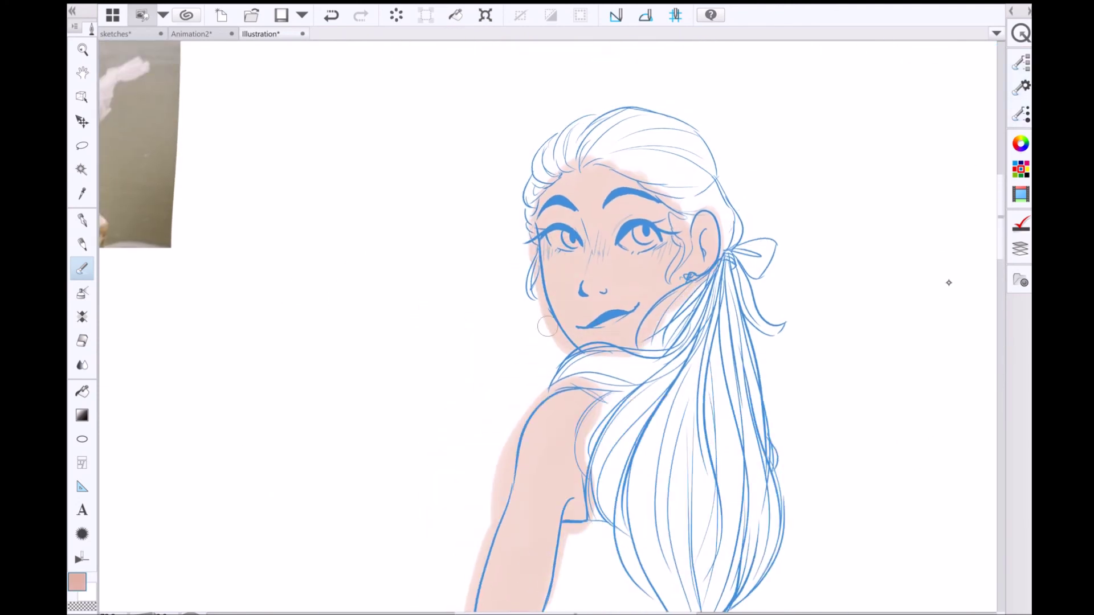
{"action": "scroll", "coordinate": [547, 326], "scroll_direction": "up", "scroll_amount": 3}
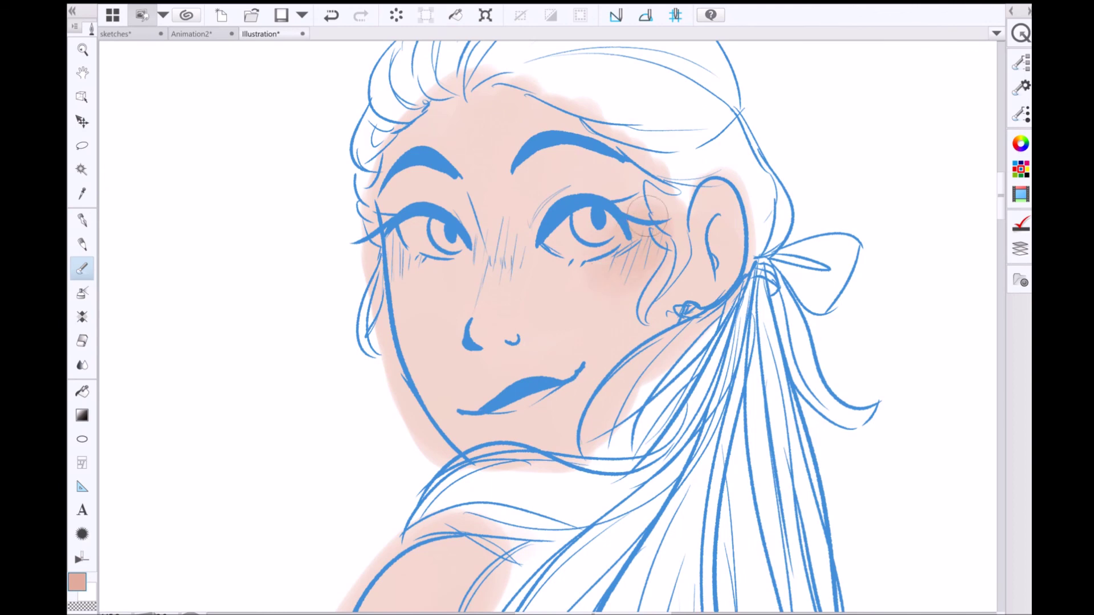
{"action": "scroll", "coordinate": [660, 244], "scroll_direction": "left", "scroll_amount": 3}
{"action": "mouse_move", "coordinate": [541, 285]}
{"action": "left_mouse_down"}
{"action": "mouse_move", "coordinate": [533, 247]}
{"action": "mouse_move", "coordinate": [523, 287]}
{"action": "left_mouse_up"}
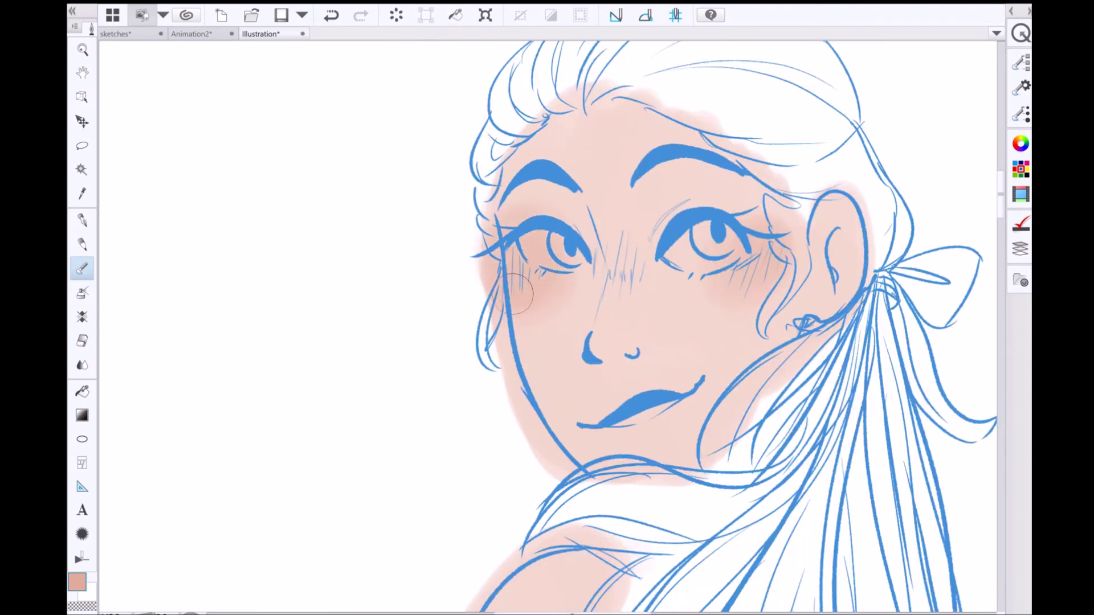
{"action": "left_click_drag", "start_coordinate": [636, 251], "coordinate": [642, 279]}
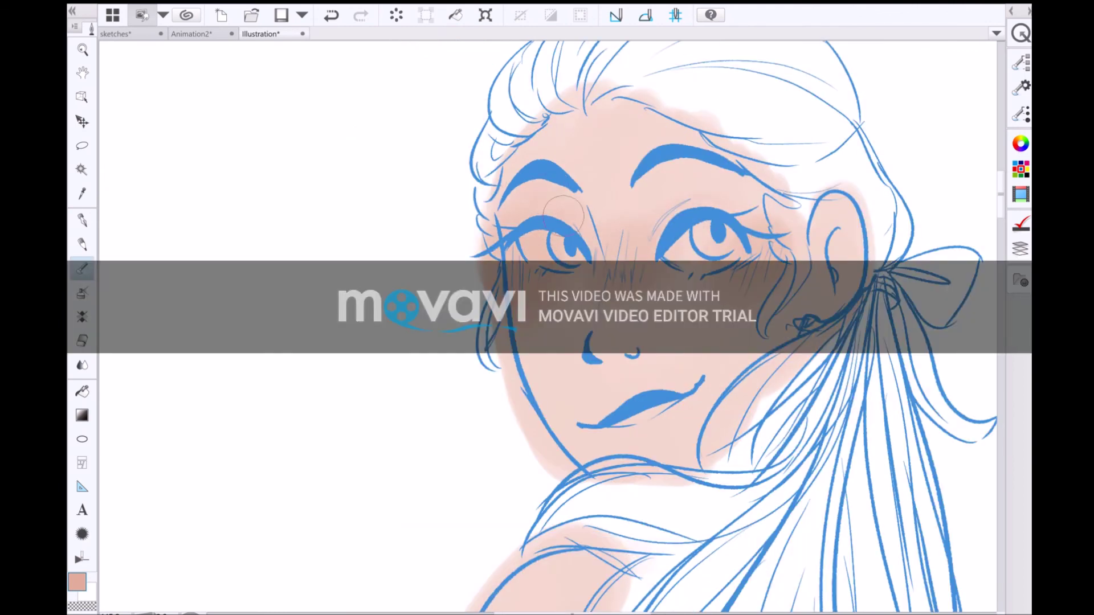
{"action": "left_click_drag", "start_coordinate": [609, 111], "coordinate": [664, 122]}
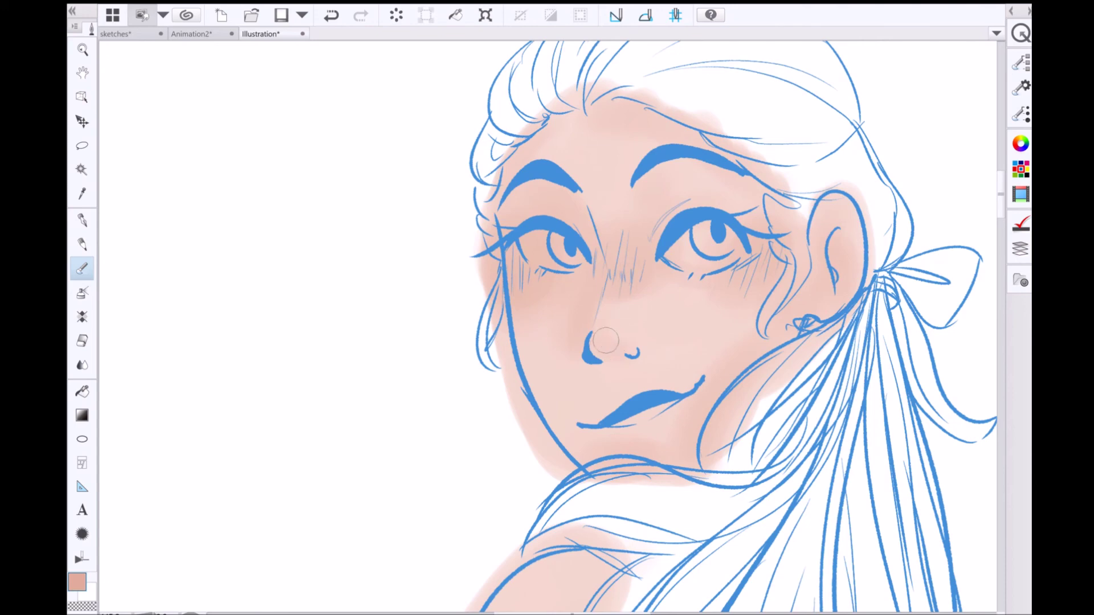
- Shade the shoulder, arm and both lower legs with the darker pink, building up the tone just below the hem
{"action": "scroll", "coordinate": [612, 354], "scroll_direction": "down", "scroll_amount": 5}
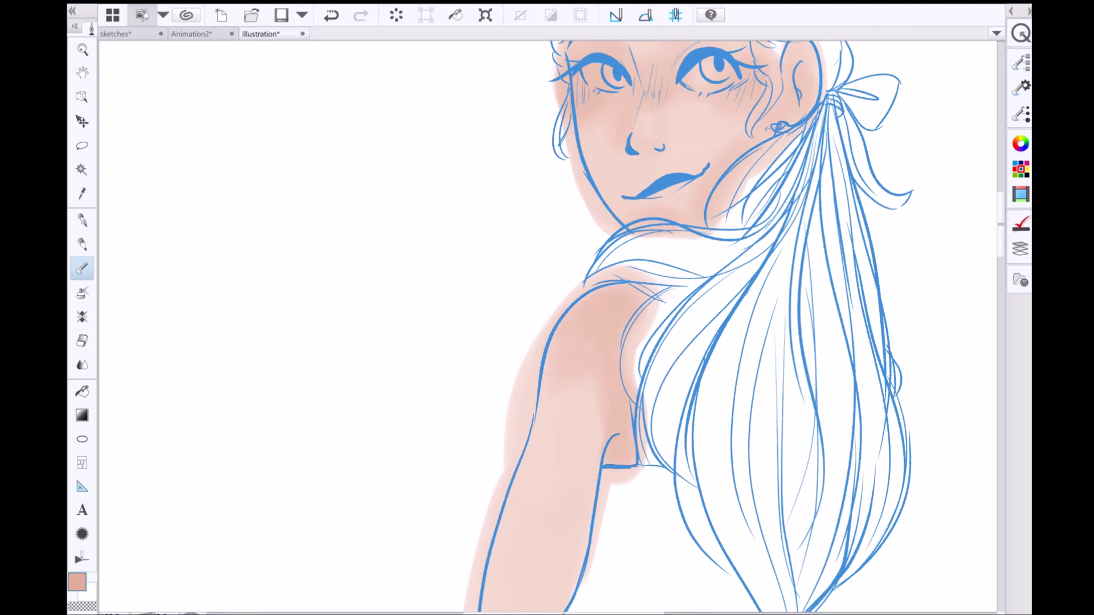
{"action": "scroll", "coordinate": [627, 325], "scroll_direction": "down", "scroll_amount": 3}
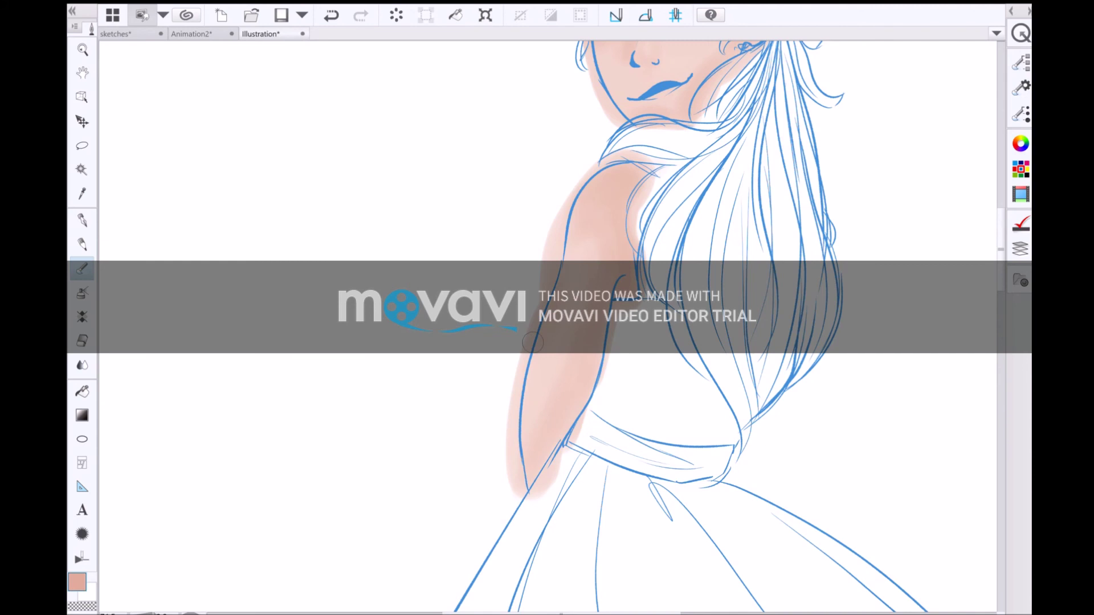
{"action": "scroll", "coordinate": [547, 325], "scroll_direction": "down", "scroll_amount": 10}
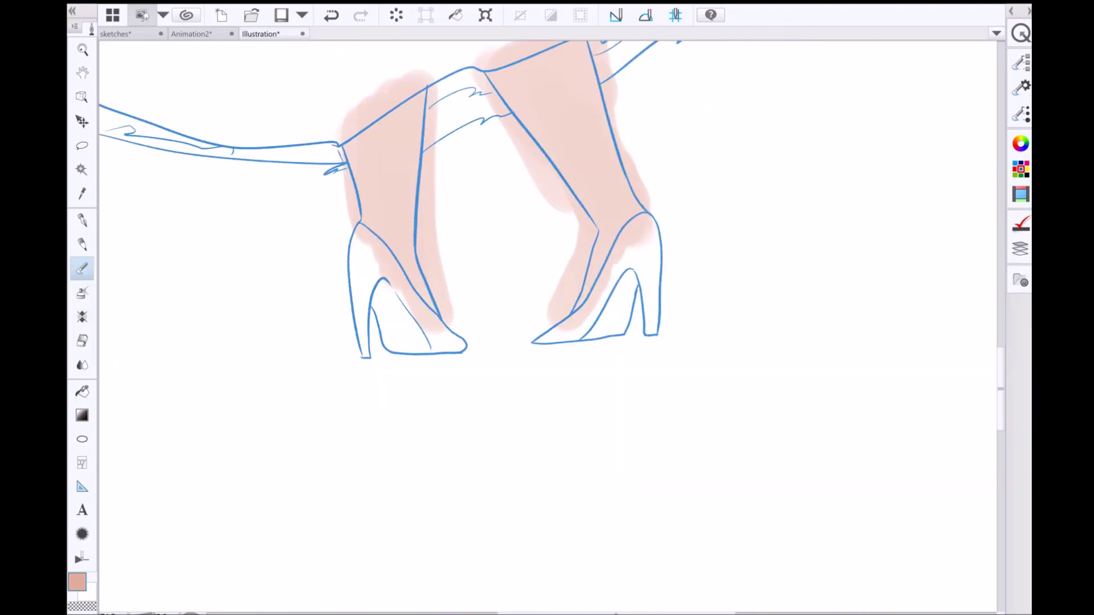
{"action": "left_click_drag", "start_coordinate": [353, 160], "coordinate": [385, 139]}
{"action": "left_click_drag", "start_coordinate": [415, 93], "coordinate": [371, 221]}
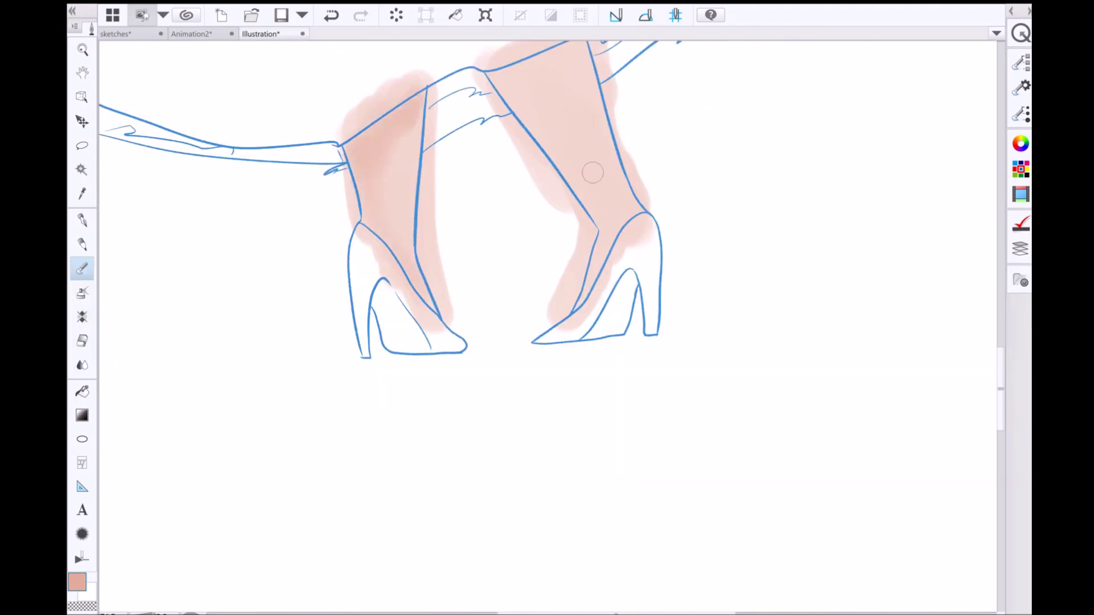
{"action": "scroll", "coordinate": [621, 205], "scroll_direction": "up", "scroll_amount": 3}
{"action": "left_click_drag", "start_coordinate": [490, 179], "coordinate": [560, 162]}
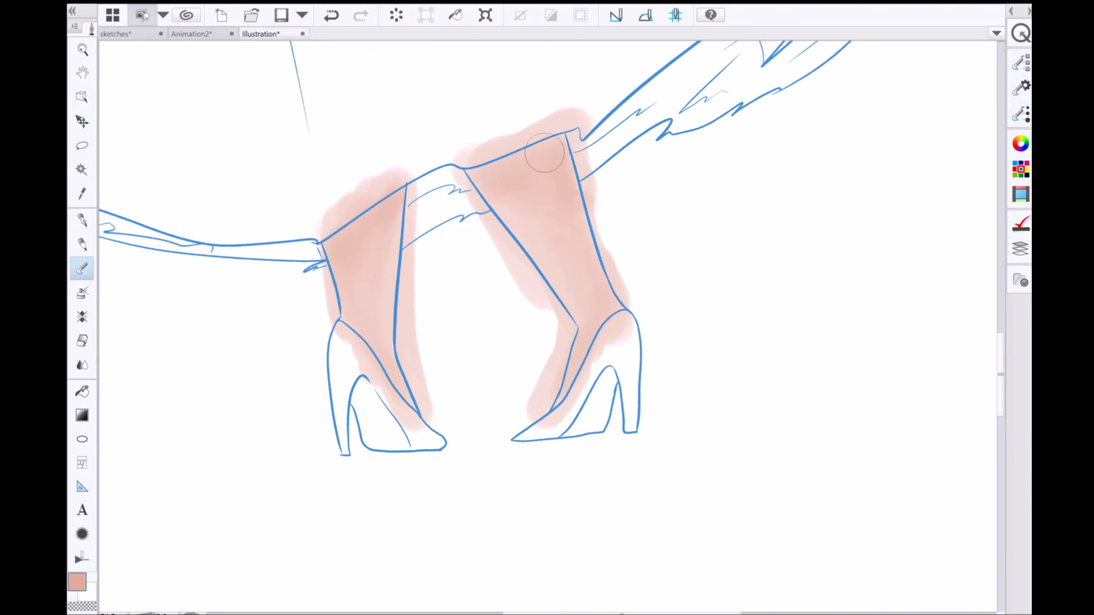
{"action": "left_click_drag", "start_coordinate": [478, 170], "coordinate": [562, 157]}
- Switch to a stronger orange-pink and deepen the shadows around the eyes, nose and ear
{"action": "scroll", "coordinate": [381, 198], "scroll_direction": "up", "scroll_amount": 10}
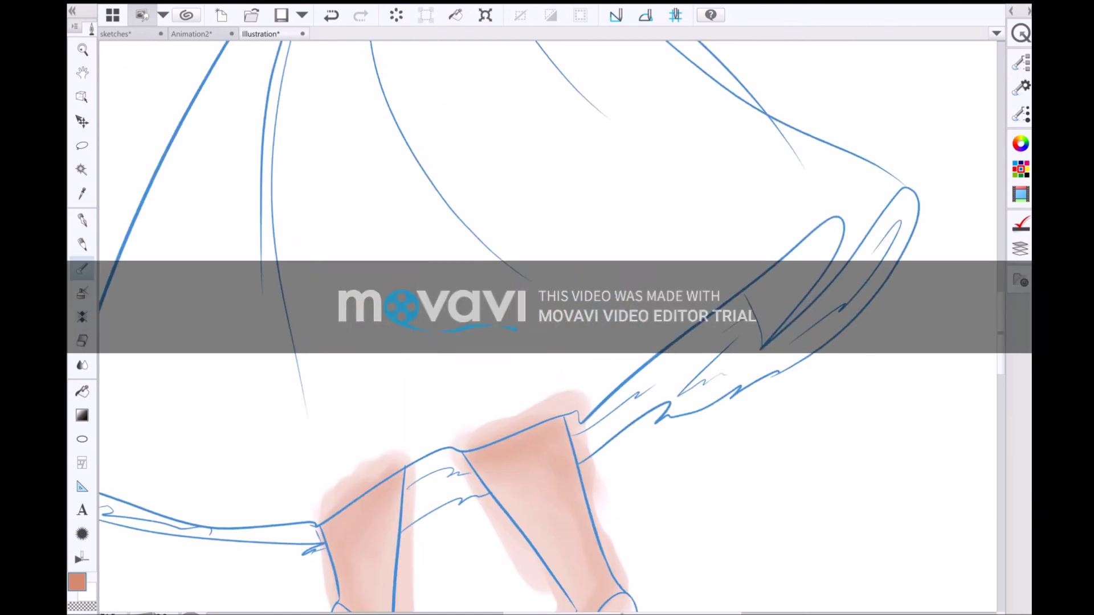
{"action": "scroll", "coordinate": [368, 399], "scroll_direction": "up", "scroll_amount": 4}
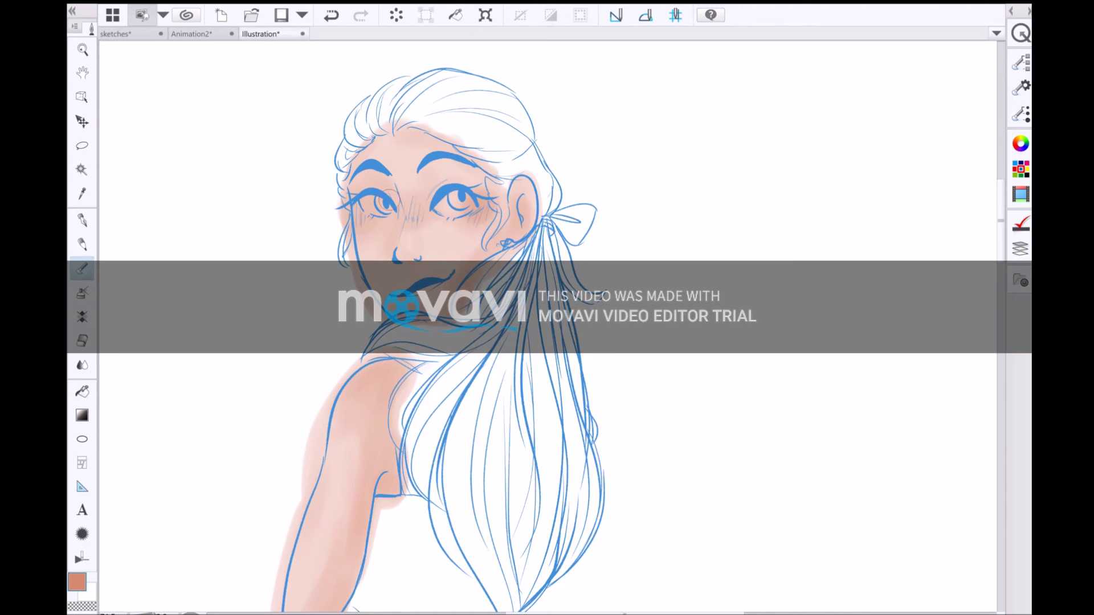
{"action": "scroll", "coordinate": [451, 200], "scroll_direction": "up", "scroll_amount": 3}
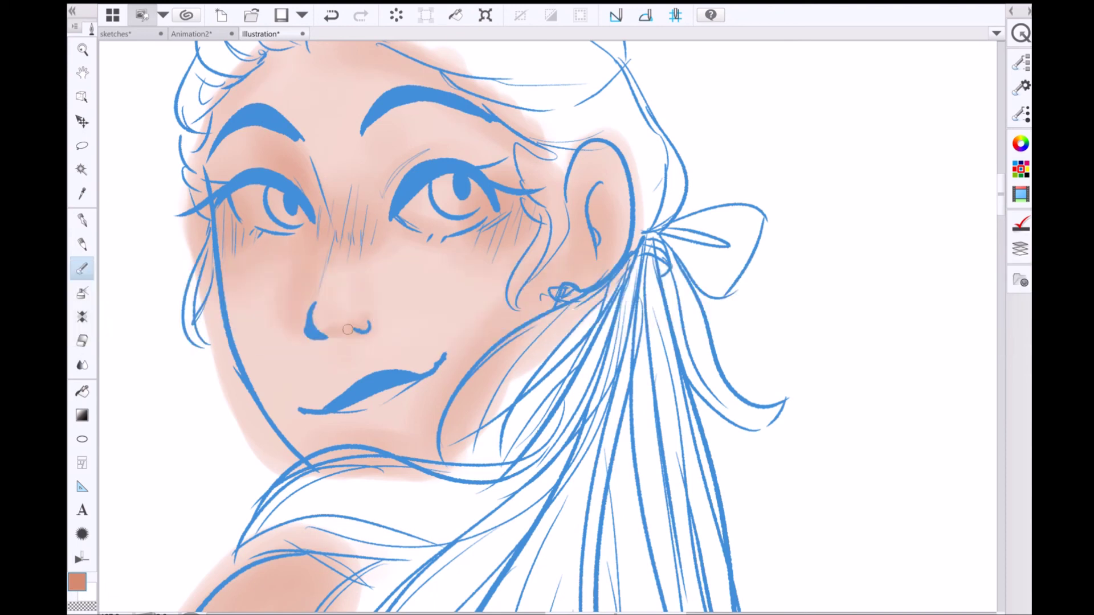
- Switch to a light peach tone and brush soft highlights onto the nose bridge, arm and lower legs
{"action": "left_click", "coordinate": [513, 273], "text": "alt"}
{"action": "left_click_drag", "start_coordinate": [337, 196], "coordinate": [345, 200]}
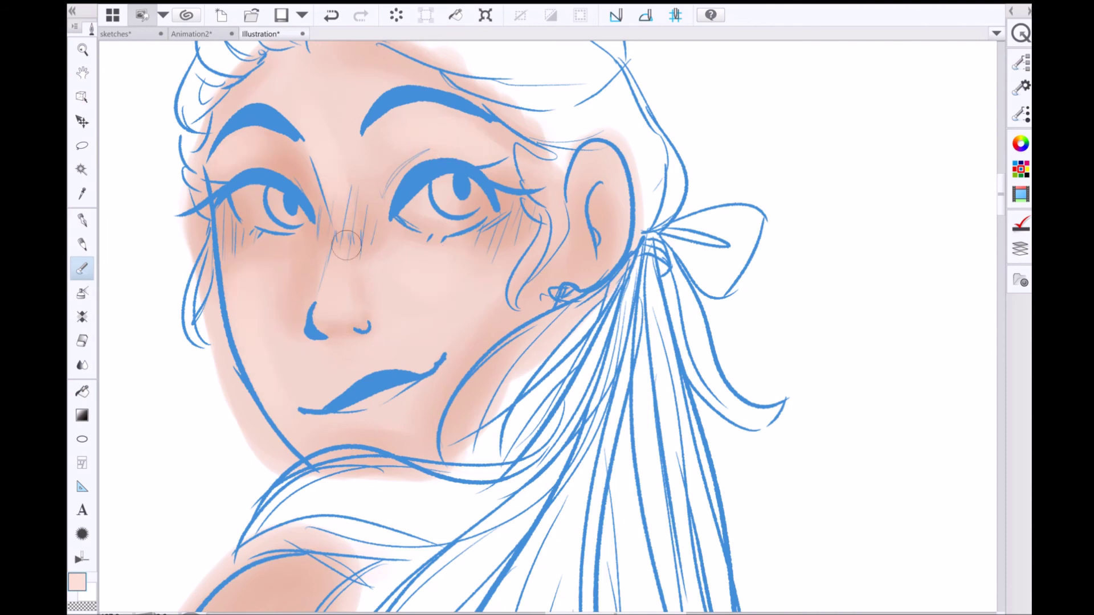
{"action": "scroll", "coordinate": [290, 127], "scroll_direction": "down", "scroll_amount": 10}
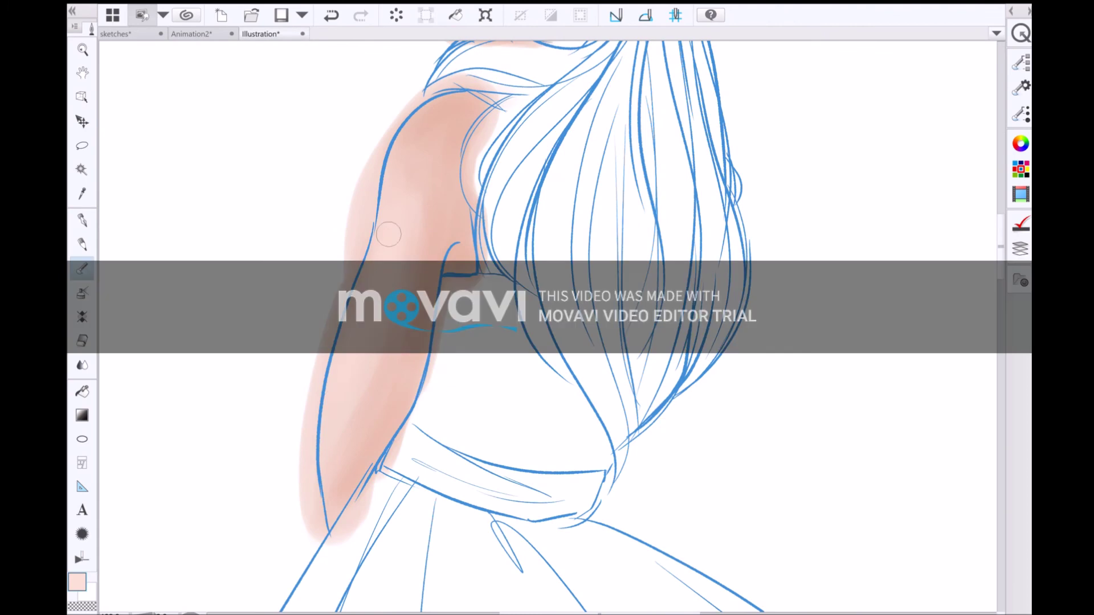
{"action": "scroll", "coordinate": [395, 187], "scroll_direction": "down", "scroll_amount": 15}
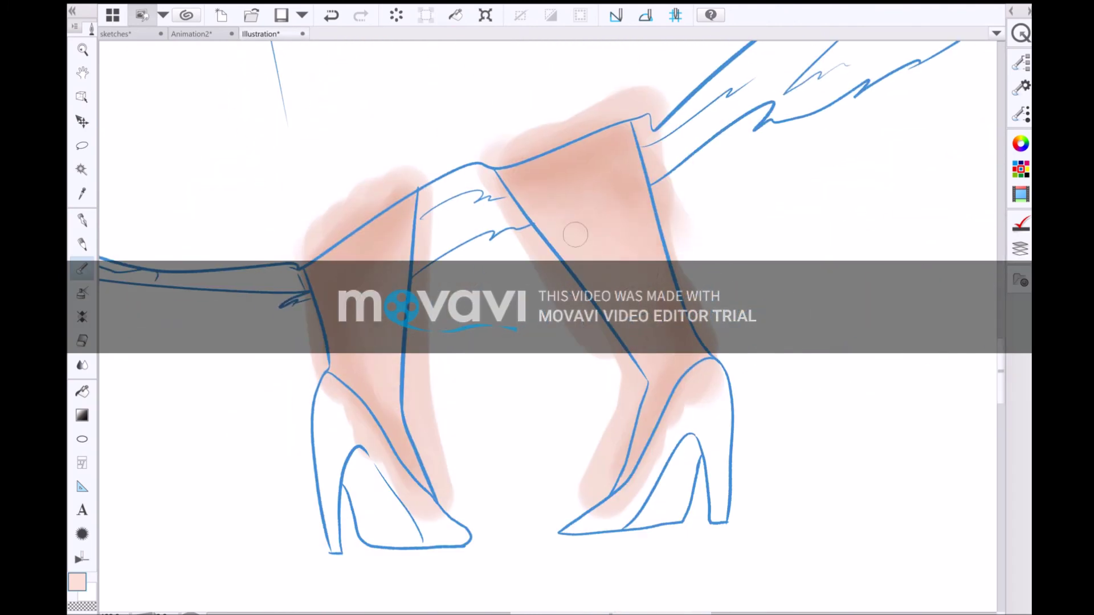
- Brighten the cheeks, nose, brow area and ear with an even paler pink
{"action": "scroll", "coordinate": [479, 192], "scroll_direction": "up", "scroll_amount": 20}
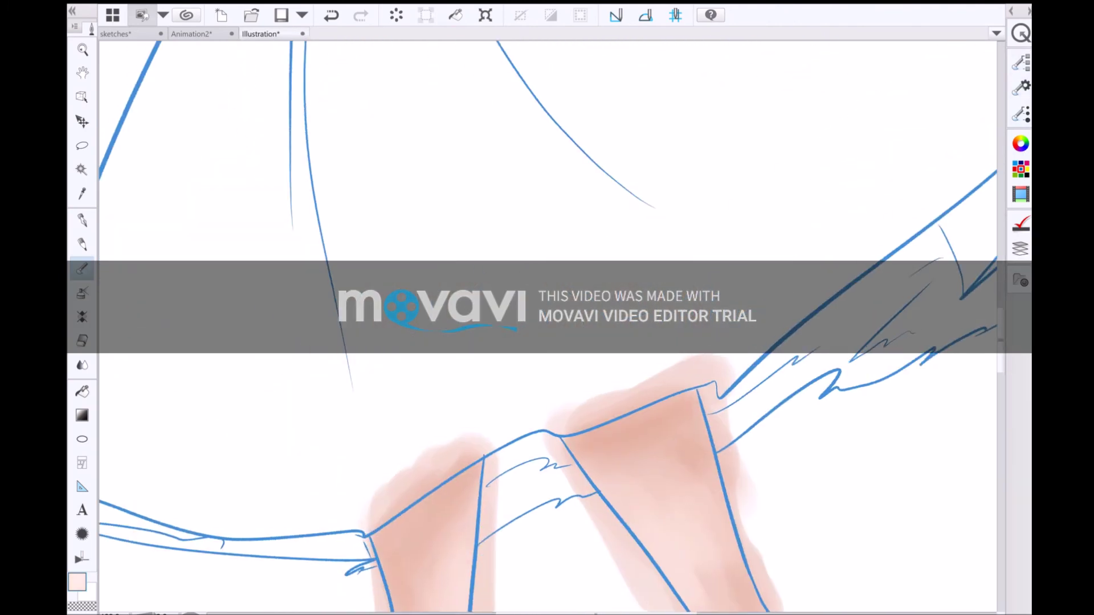
{"action": "scroll", "coordinate": [466, 192], "scroll_direction": "up", "scroll_amount": 8}
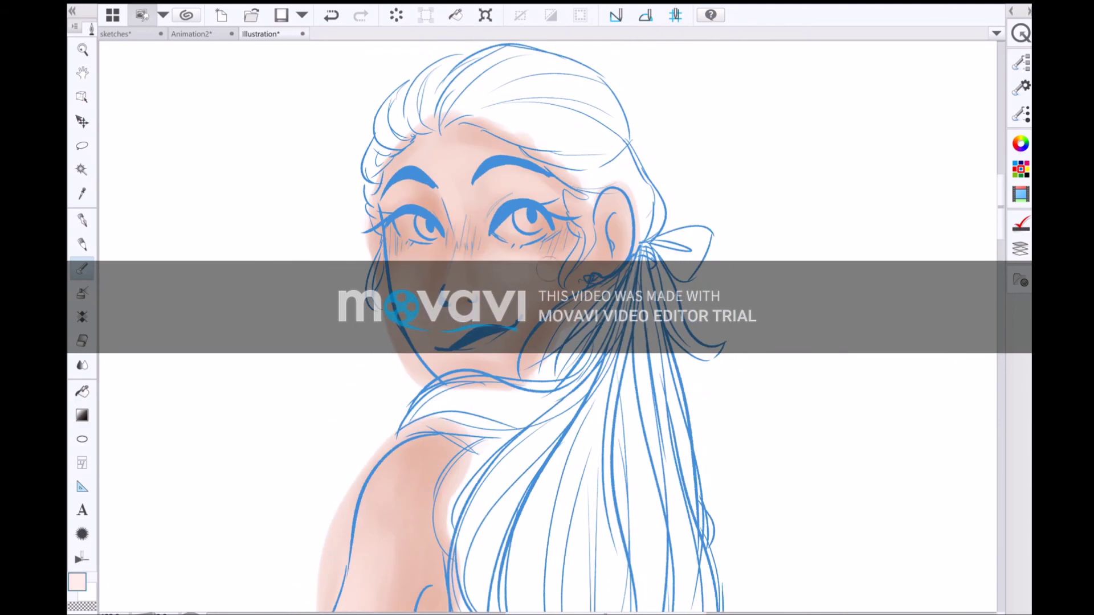
{"action": "left_click_drag", "start_coordinate": [618, 204], "coordinate": [621, 244]}
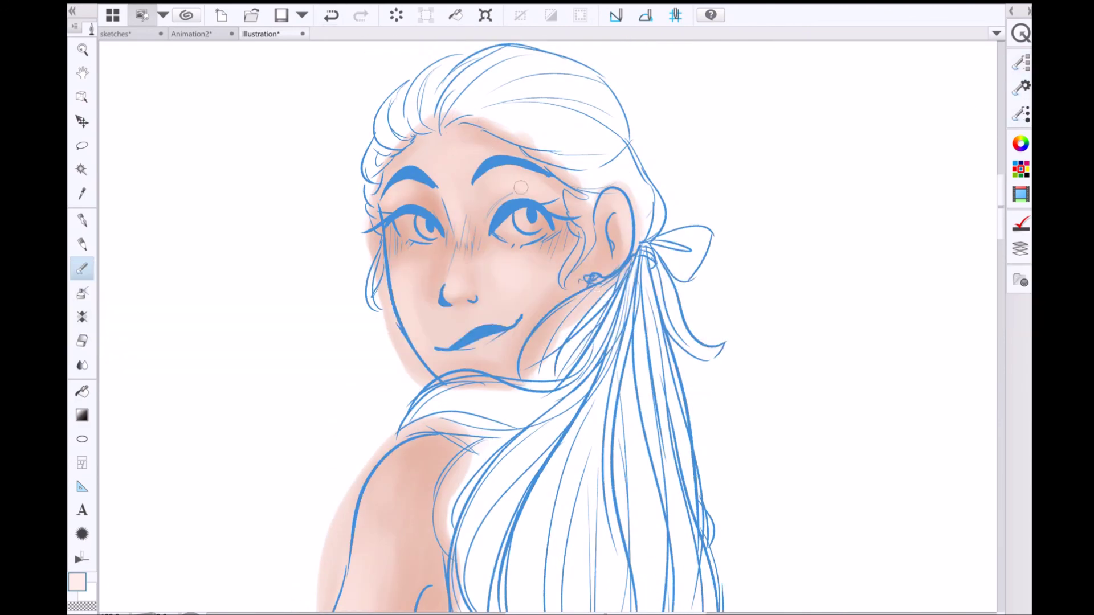
- Switch to white and add small highlights to the face, ear, shoulder and arm
{"action": "left_click", "coordinate": [985, 139], "text": "alt"}
{"action": "scroll", "coordinate": [472, 238], "scroll_direction": "up", "scroll_amount": 4}
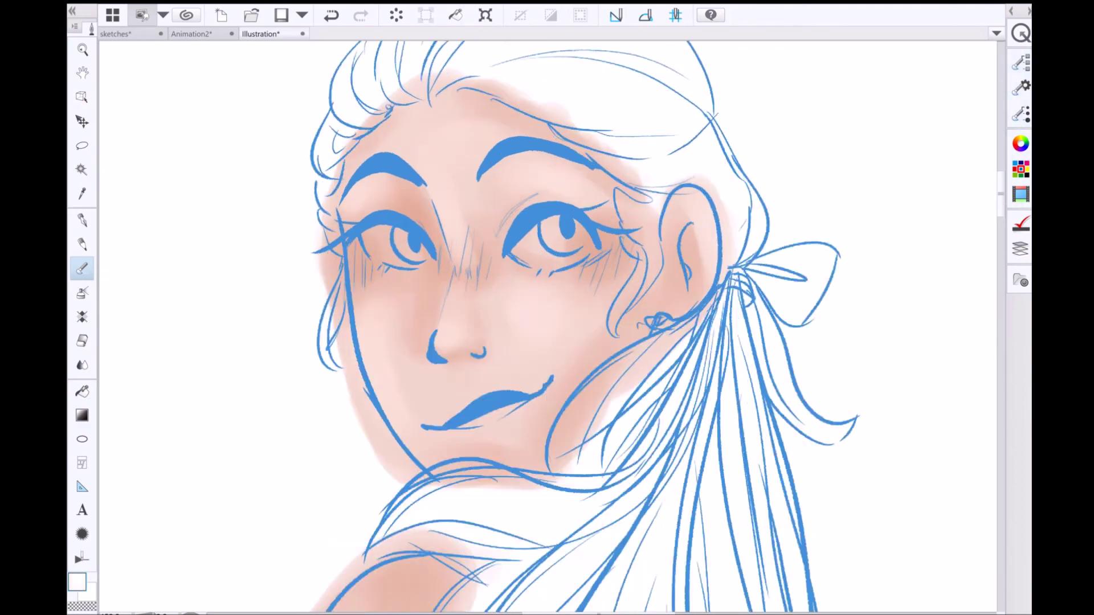
{"action": "left_click_drag", "start_coordinate": [724, 228], "coordinate": [726, 288]}
{"action": "left_click_drag", "start_coordinate": [344, 280], "coordinate": [373, 322]}
{"action": "left_click_drag", "start_coordinate": [337, 353], "coordinate": [476, 309]}
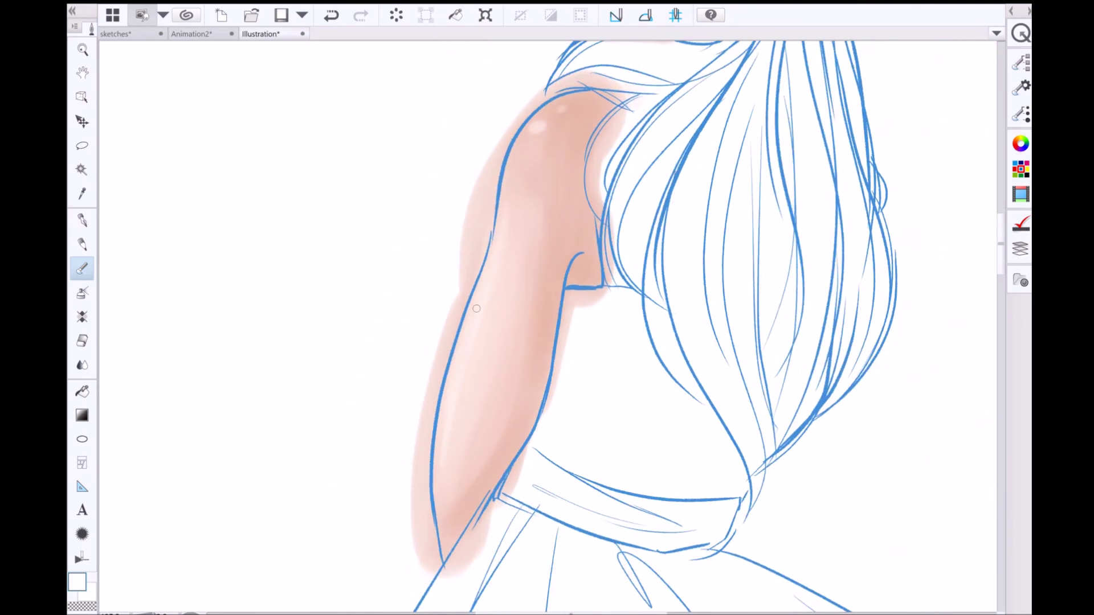
- Switch to a reddish brown and darken the eyelid creases and the shadows around both eyes
{"action": "scroll", "coordinate": [463, 276], "scroll_direction": "down", "scroll_amount": 10}
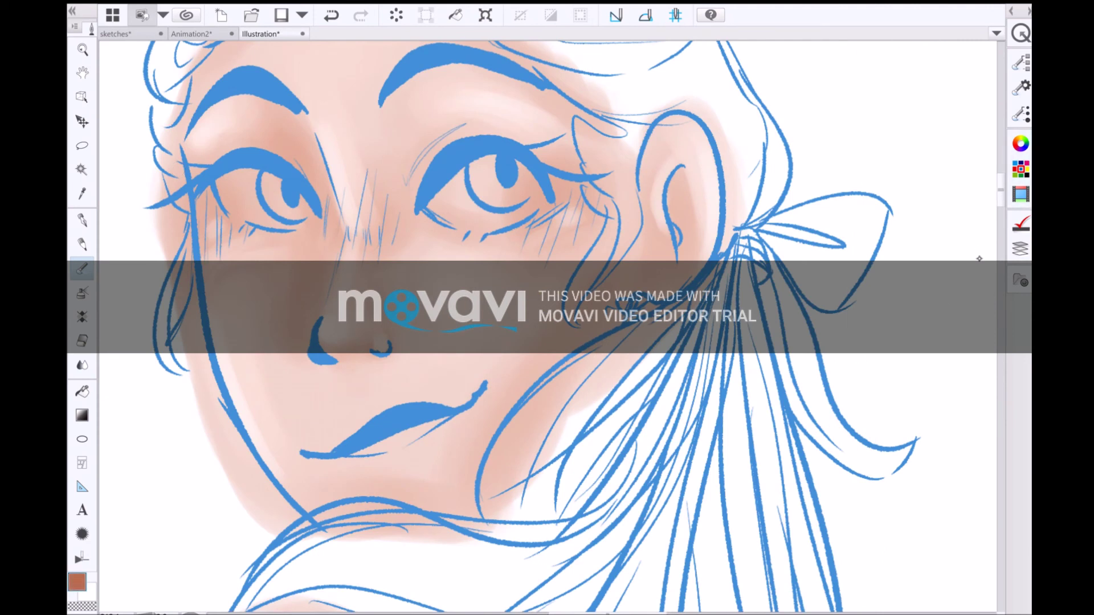
{"action": "left_click_drag", "start_coordinate": [563, 182], "coordinate": [516, 230]}
{"action": "mouse_move", "coordinate": [436, 216]}
{"action": "left_mouse_down"}
{"action": "mouse_move", "coordinate": [402, 191]}
{"action": "mouse_move", "coordinate": [328, 188]}
{"action": "mouse_move", "coordinate": [308, 228]}
{"action": "mouse_move", "coordinate": [304, 164]}
{"action": "left_mouse_up"}
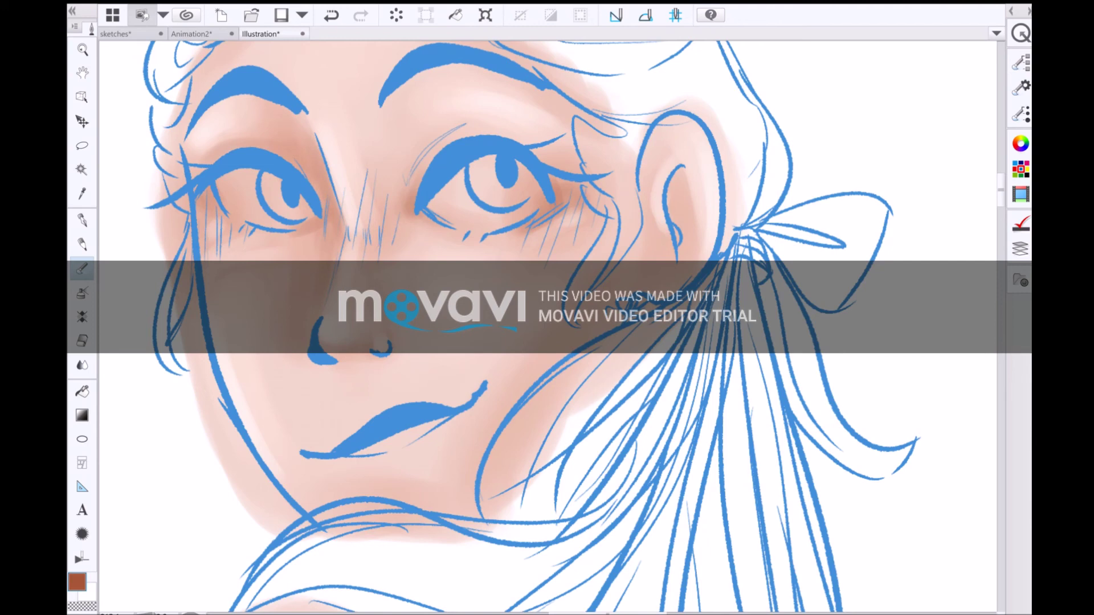
{"action": "scroll", "coordinate": [547, 325], "scroll_direction": "up", "scroll_amount": 3}
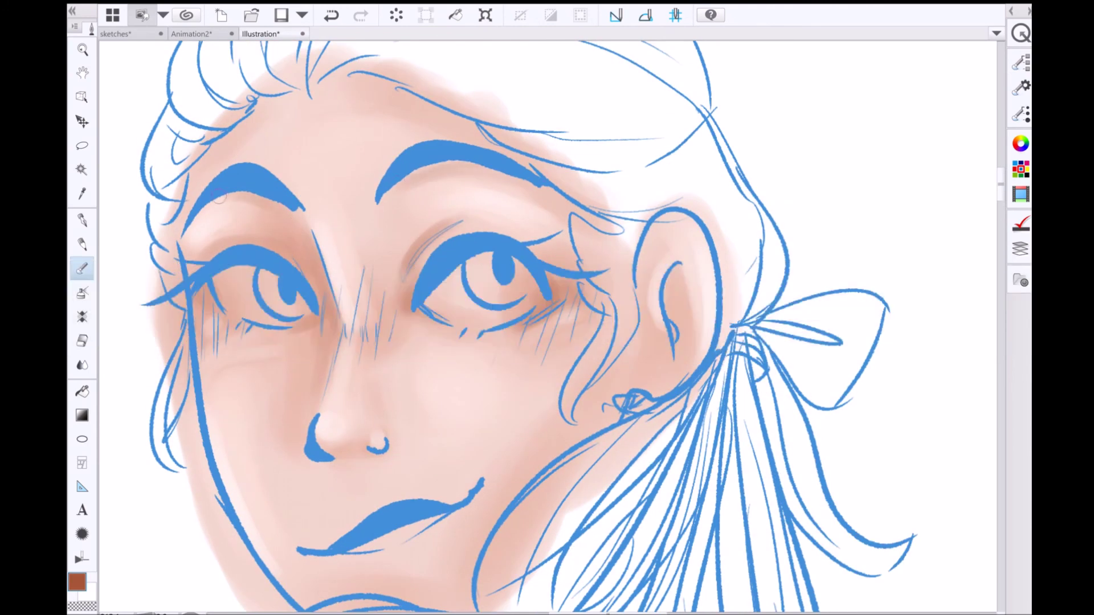
- Brush reddish-brown shadows inside the ear, along the jawline, under the chin and beneath the nose
{"action": "scroll", "coordinate": [322, 288], "scroll_direction": "down", "scroll_amount": 6}
{"action": "left_click_drag", "start_coordinate": [672, 71], "coordinate": [681, 83]}
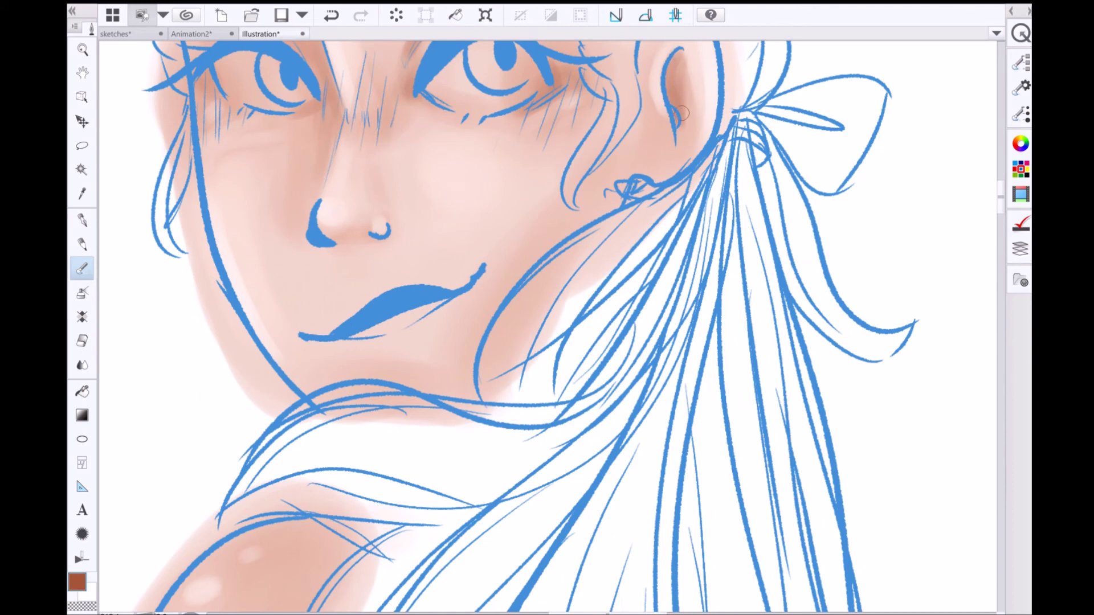
{"action": "left_click_drag", "start_coordinate": [598, 213], "coordinate": [490, 336]}
{"action": "left_click_drag", "start_coordinate": [462, 379], "coordinate": [398, 387]}
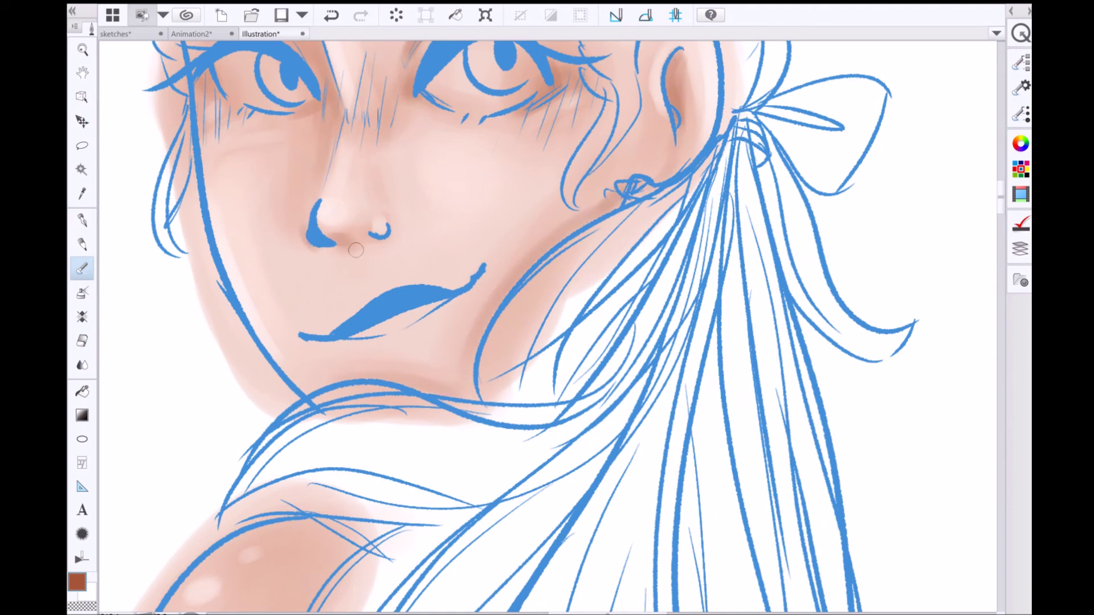
- Deepen the reddish-brown shading along the back edge of the upper arm and in the underarm area
{"action": "scroll", "coordinate": [365, 131], "scroll_direction": "down", "scroll_amount": 11}
{"action": "left_click_drag", "start_coordinate": [439, 163], "coordinate": [414, 311]}
{"action": "mouse_move", "coordinate": [439, 163]}
{"action": "left_mouse_down"}
{"action": "mouse_move", "coordinate": [425, 418]}
{"action": "mouse_move", "coordinate": [393, 479]}
{"action": "left_mouse_up"}
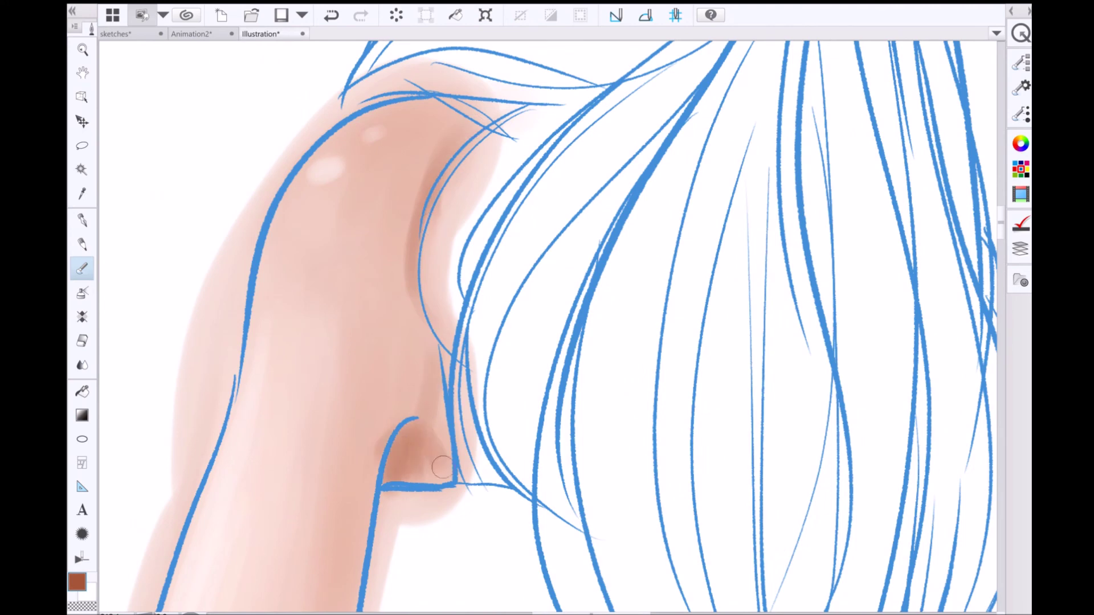
{"action": "left_click_drag", "start_coordinate": [447, 367], "coordinate": [416, 481]}
- Shade the tops of both lower legs with reddish brown just beneath the skirt hem
{"action": "scroll", "coordinate": [427, 341], "scroll_direction": "down", "scroll_amount": 8}
{"action": "left_click_drag", "start_coordinate": [399, 350], "coordinate": [265, 535]}
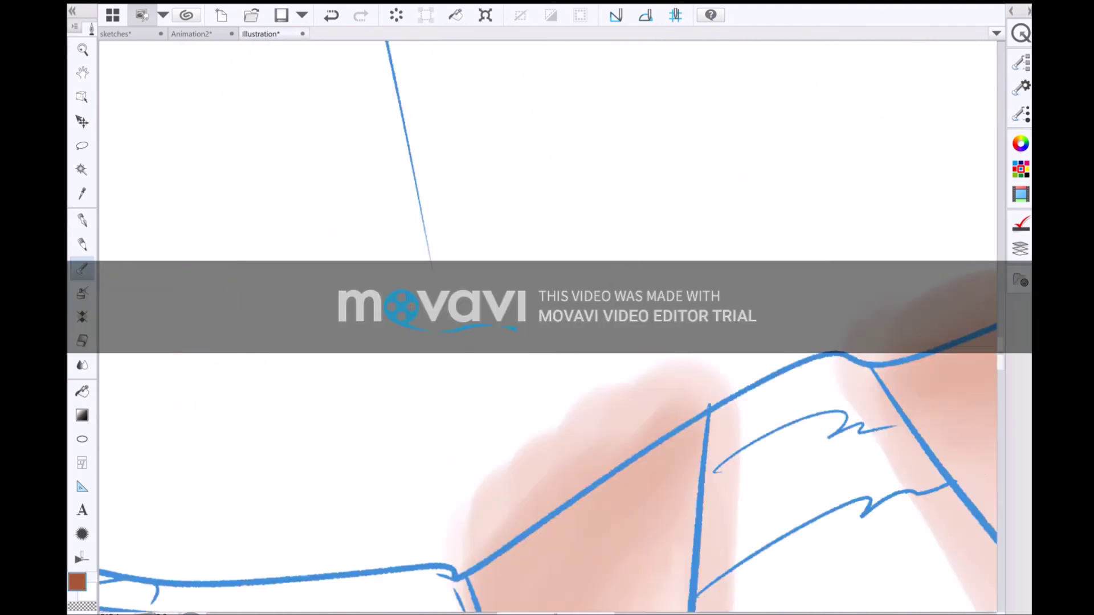
{"action": "left_click_drag", "start_coordinate": [583, 113], "coordinate": [408, 257]}
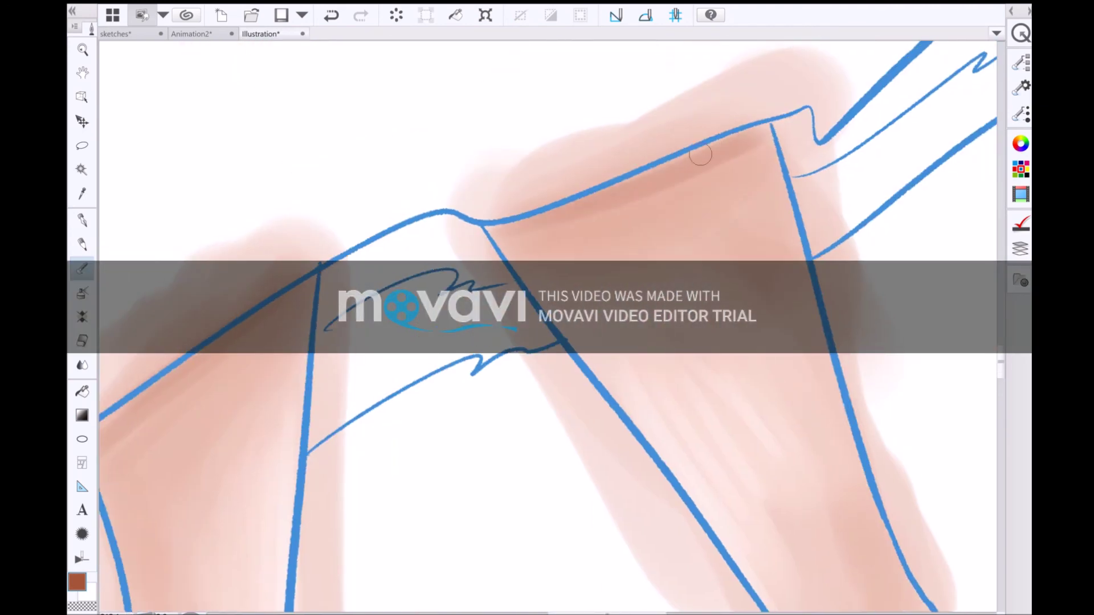
{"action": "key", "text": "Home"}
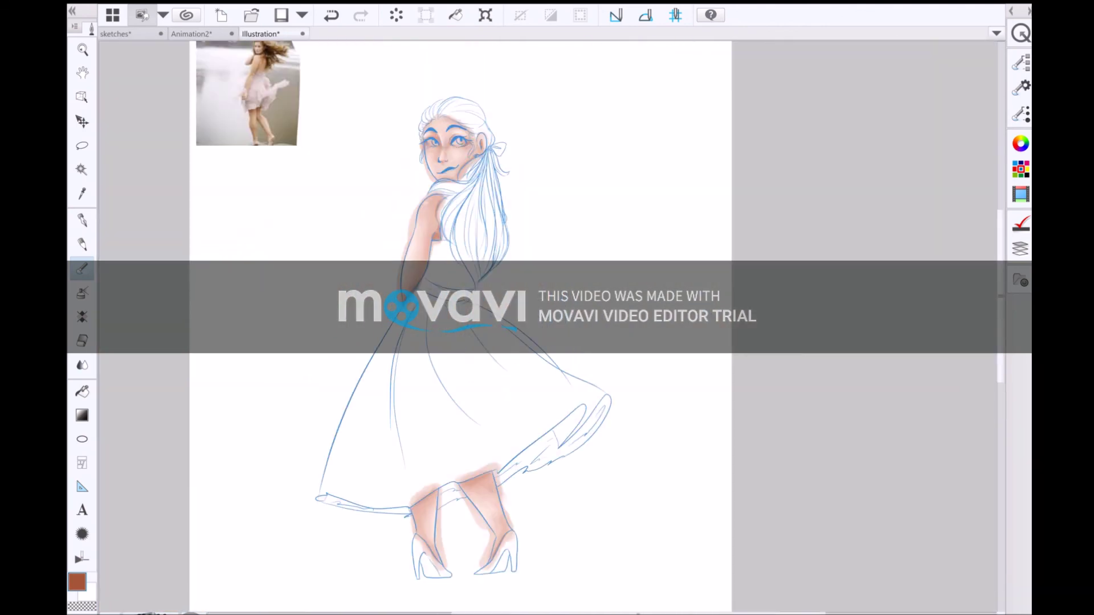
- Switch to red and brush a soft blush under both eyes, across the nose bridge and onto the ear
{"action": "scroll", "coordinate": [502, 194], "scroll_direction": "up", "scroll_amount": 5}
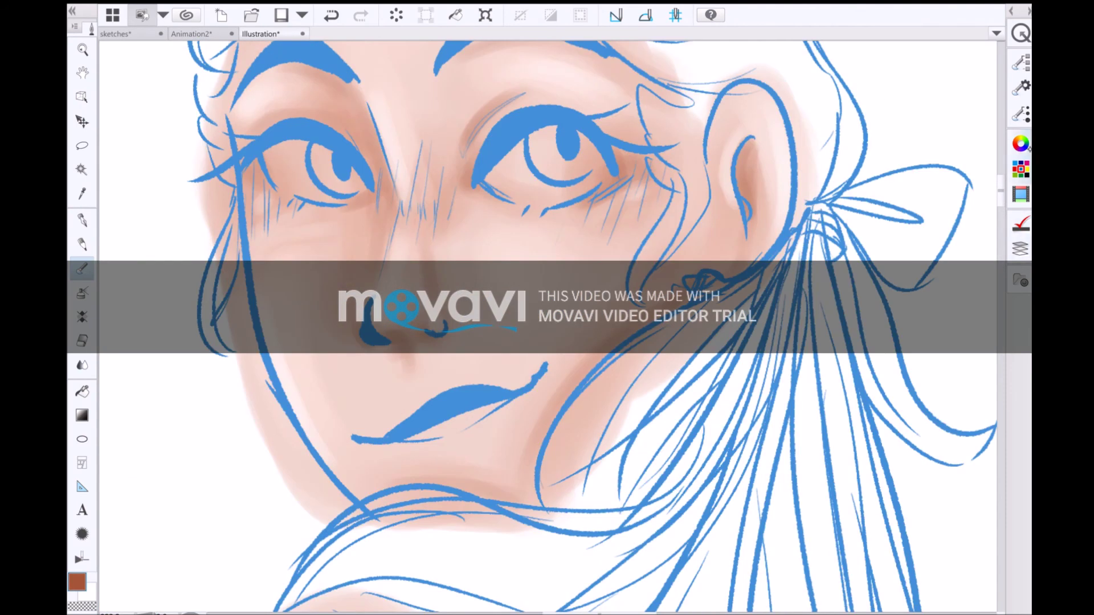
{"action": "scroll", "coordinate": [960, 306], "scroll_direction": "down", "scroll_amount": 5}
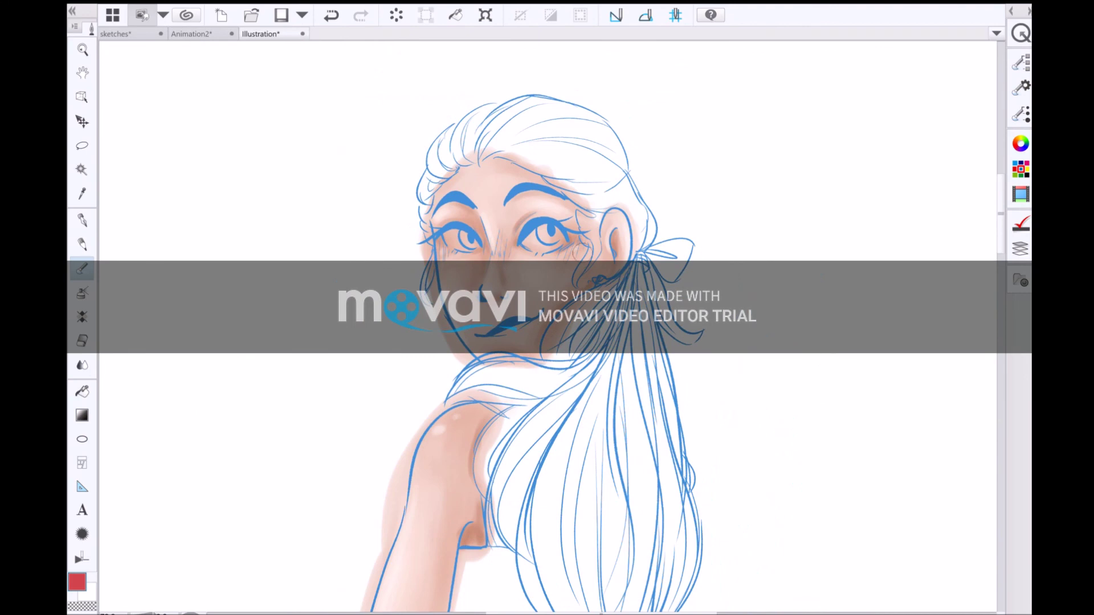
{"action": "left_click_drag", "start_coordinate": [445, 244], "coordinate": [463, 251]}
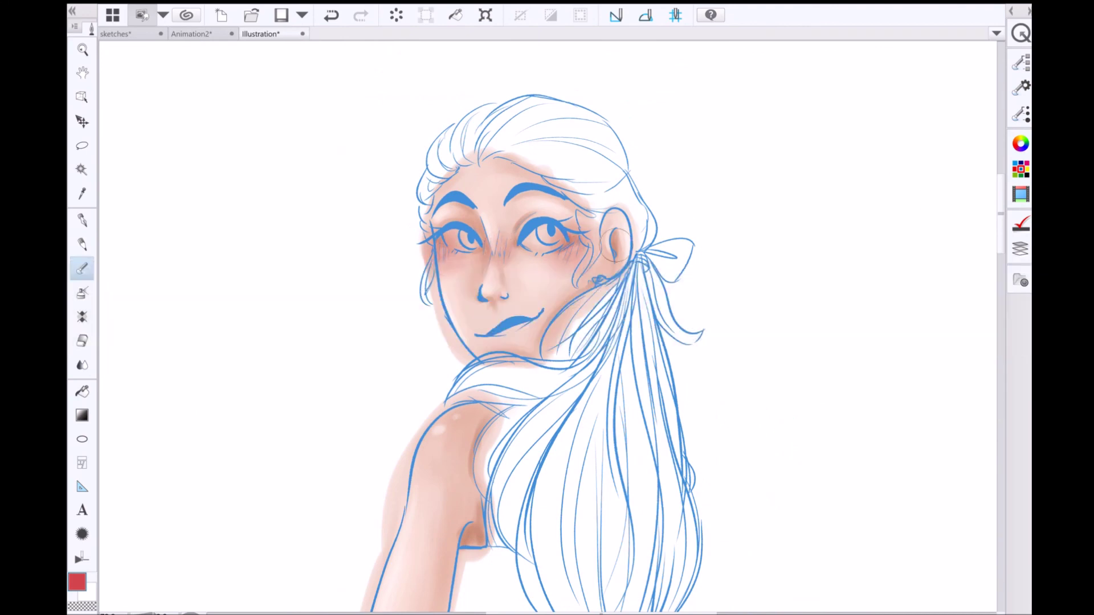
{"action": "left_click_drag", "start_coordinate": [618, 222], "coordinate": [670, 105]}
{"action": "scroll", "coordinate": [472, 337], "scroll_direction": "down", "scroll_amount": 5}
{"action": "scroll", "coordinate": [481, 316], "scroll_direction": "down", "scroll_amount": 3}
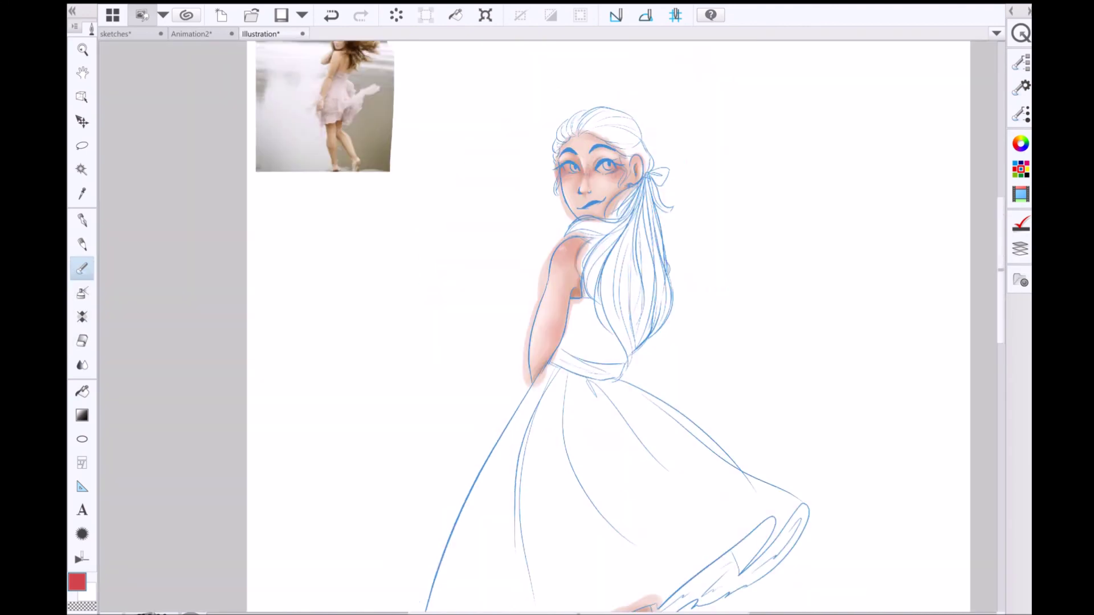
- Switch to light orange and fill the hair between the jaw, the nape and the ponytail's tie
{"action": "scroll", "coordinate": [496, 399], "scroll_direction": "up", "scroll_amount": 3}
{"action": "scroll", "coordinate": [455, 423], "scroll_direction": "up", "scroll_amount": 5}
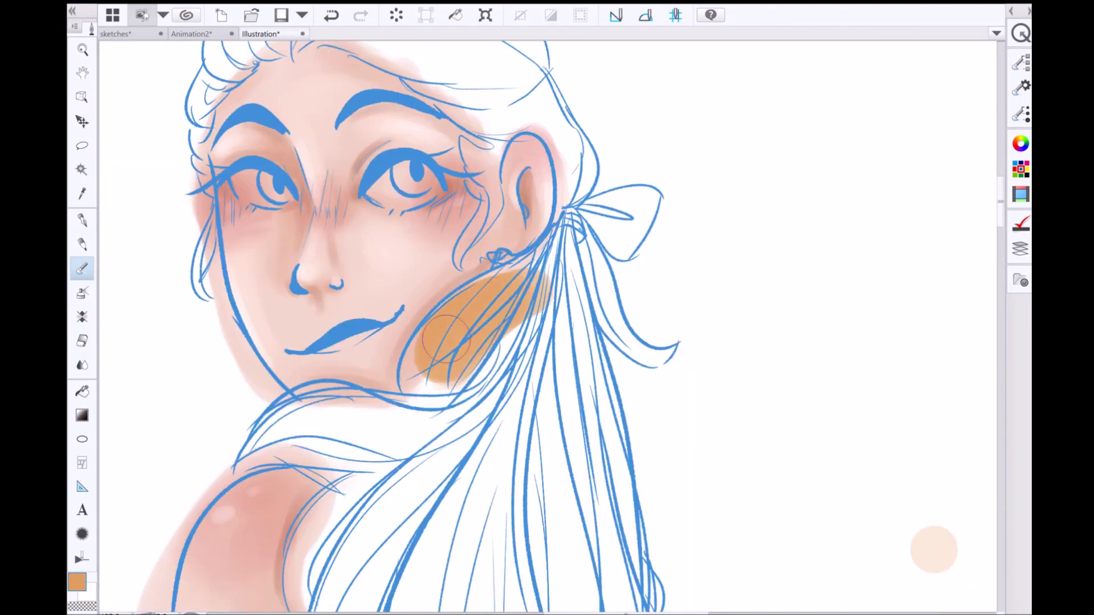
{"action": "left_click_drag", "start_coordinate": [433, 342], "coordinate": [456, 399]}
{"action": "left_click_drag", "start_coordinate": [484, 296], "coordinate": [565, 257]}
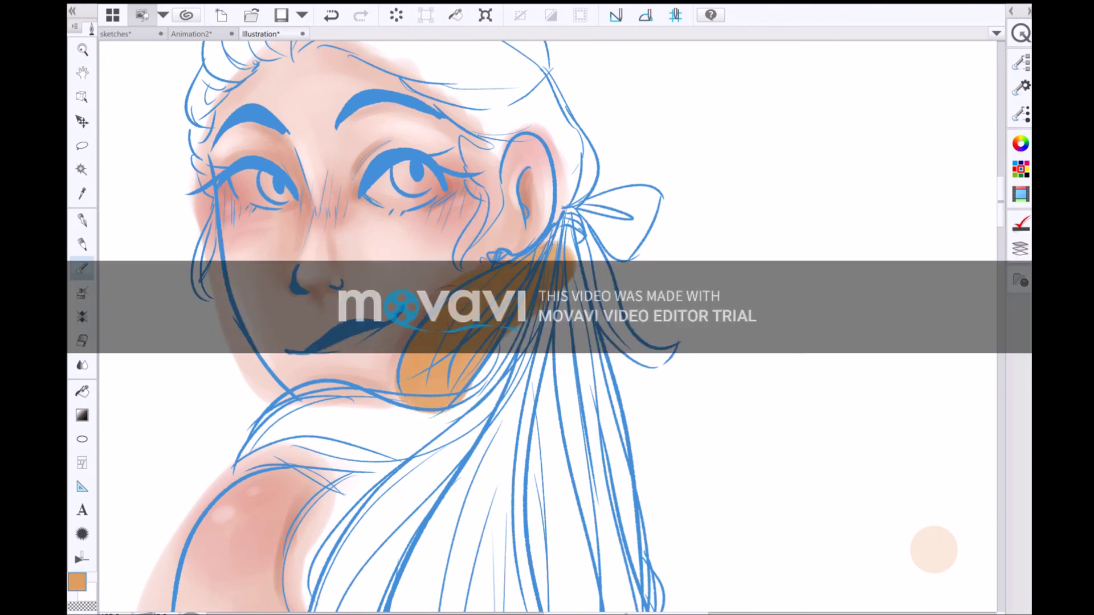
{"action": "left_click_drag", "start_coordinate": [399, 365], "coordinate": [485, 399]}
{"action": "left_click_drag", "start_coordinate": [564, 240], "coordinate": [581, 290]}
- Fill the full ponytail, its flicked side strand and the hair draped over the shoulder with light orange
{"action": "left_click_drag", "start_coordinate": [547, 206], "coordinate": [610, 319]}
{"action": "left_click_drag", "start_coordinate": [604, 239], "coordinate": [656, 388]}
{"action": "left_click_drag", "start_coordinate": [456, 342], "coordinate": [649, 251]}
{"action": "mouse_move", "coordinate": [616, 310]}
{"action": "left_mouse_down"}
{"action": "mouse_move", "coordinate": [456, 330]}
{"action": "mouse_move", "coordinate": [480, 354]}
{"action": "left_mouse_up"}
{"action": "mouse_move", "coordinate": [521, 274]}
{"action": "left_mouse_down"}
{"action": "mouse_move", "coordinate": [461, 389]}
{"action": "mouse_move", "coordinate": [503, 274]}
{"action": "mouse_move", "coordinate": [584, 218]}
{"action": "mouse_move", "coordinate": [531, 265]}
{"action": "mouse_move", "coordinate": [427, 248]}
{"action": "left_mouse_up"}
{"action": "scroll", "coordinate": [427, 248], "scroll_direction": "down", "scroll_amount": 2}
{"action": "left_click_drag", "start_coordinate": [552, 216], "coordinate": [593, 342]}
{"action": "left_click_drag", "start_coordinate": [604, 245], "coordinate": [644, 416]}
{"action": "mouse_move", "coordinate": [656, 296]}
{"action": "left_mouse_down"}
{"action": "mouse_move", "coordinate": [651, 397]}
{"action": "mouse_move", "coordinate": [584, 541]}
{"action": "mouse_move", "coordinate": [533, 342]}
{"action": "mouse_move", "coordinate": [470, 399]}
{"action": "mouse_move", "coordinate": [510, 479]}
{"action": "mouse_move", "coordinate": [564, 330]}
{"action": "mouse_move", "coordinate": [532, 308]}
{"action": "mouse_move", "coordinate": [562, 302]}
{"action": "mouse_move", "coordinate": [558, 331]}
{"action": "left_mouse_up"}
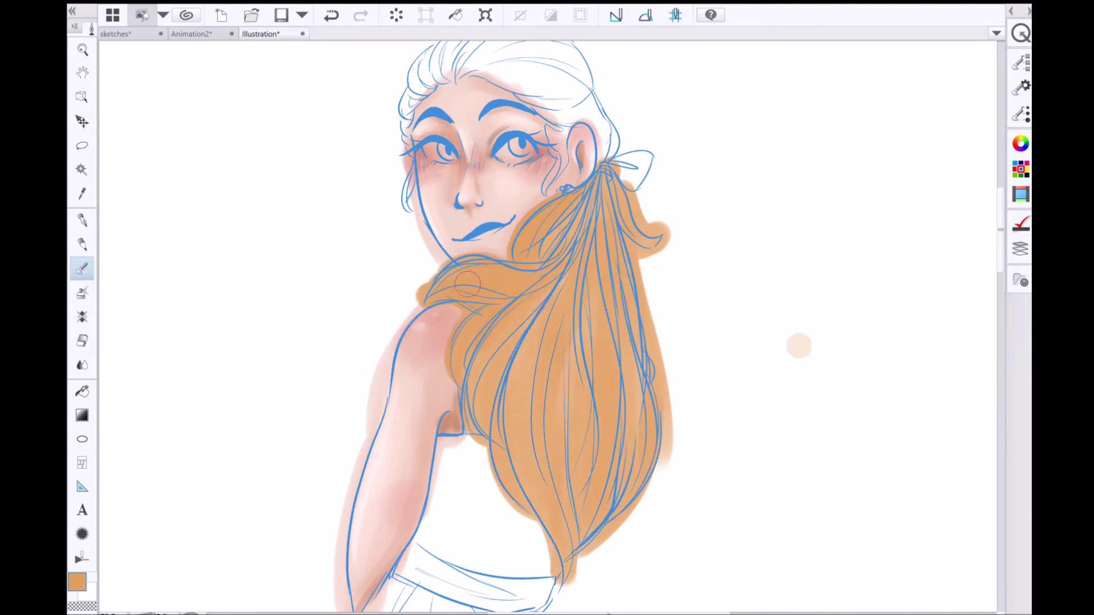
{"action": "left_click_drag", "start_coordinate": [558, 403], "coordinate": [605, 188]}
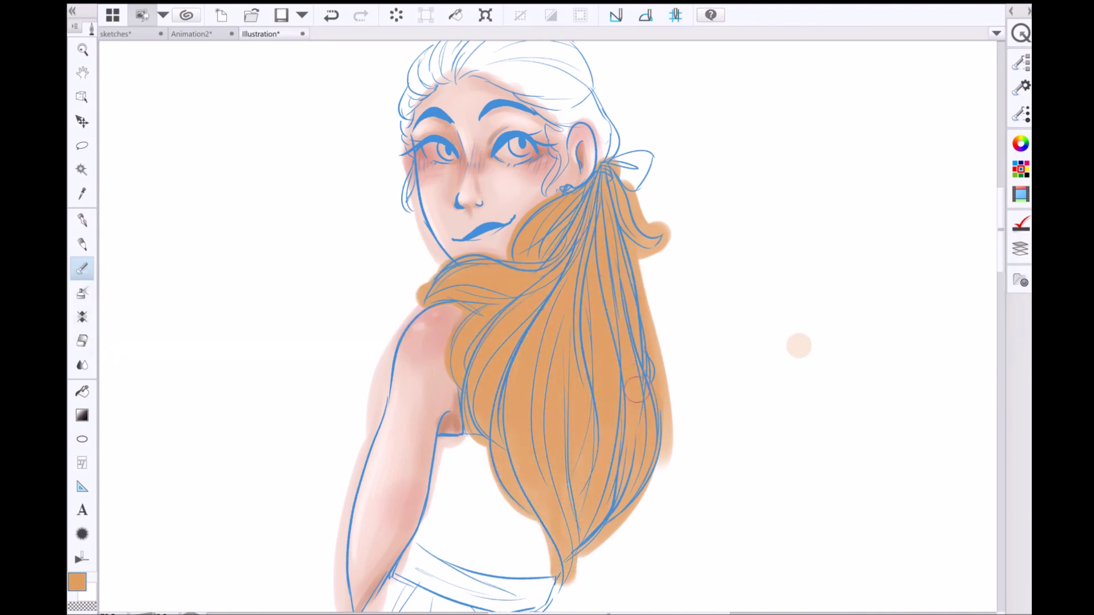
- Fill the hair on the crown, around the forehead and beside the face and ear with light orange
{"action": "left_click_drag", "start_coordinate": [799, 345], "coordinate": [806, 417]}
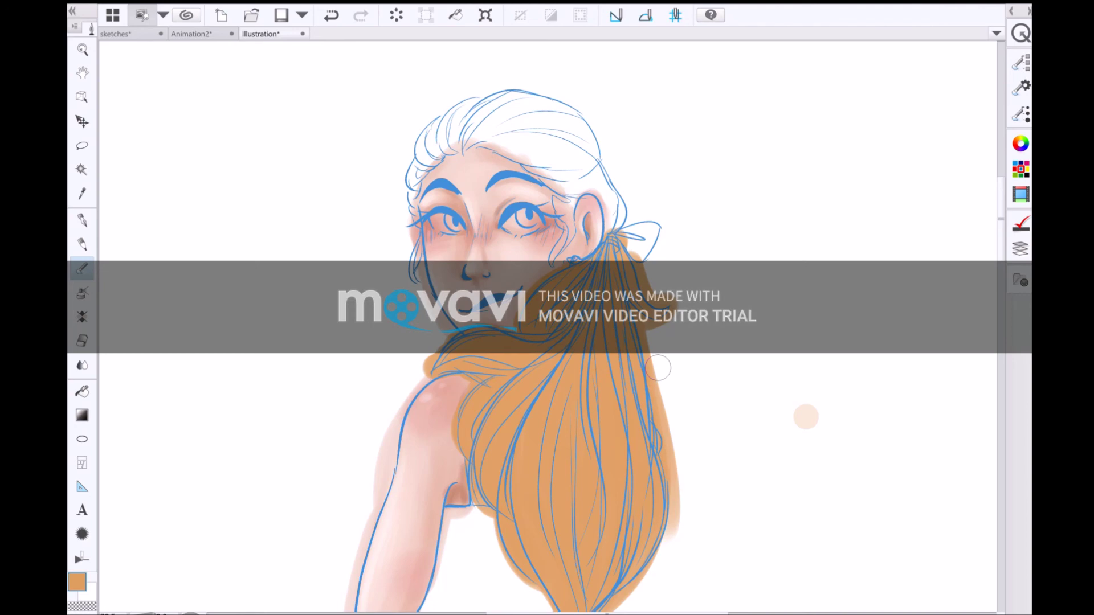
{"action": "scroll", "coordinate": [569, 72], "scroll_direction": "up", "scroll_amount": 4}
{"action": "mouse_move", "coordinate": [468, 228]}
{"action": "left_mouse_down"}
{"action": "mouse_move", "coordinate": [314, 214]}
{"action": "mouse_move", "coordinate": [239, 251]}
{"action": "mouse_move", "coordinate": [171, 347]}
{"action": "mouse_move", "coordinate": [177, 413]}
{"action": "left_mouse_up"}
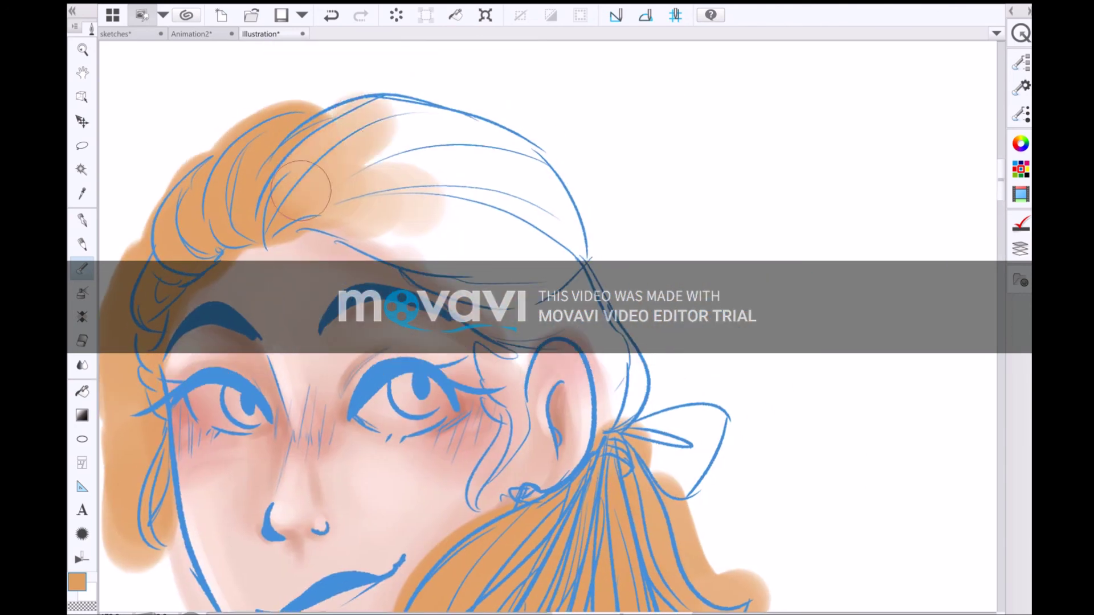
{"action": "mouse_move", "coordinate": [296, 114]}
{"action": "left_mouse_down"}
{"action": "mouse_move", "coordinate": [456, 188]}
{"action": "mouse_move", "coordinate": [497, 282]}
{"action": "mouse_move", "coordinate": [558, 310]}
{"action": "mouse_move", "coordinate": [570, 125]}
{"action": "mouse_move", "coordinate": [359, 148]}
{"action": "mouse_move", "coordinate": [367, 214]}
{"action": "left_mouse_up"}
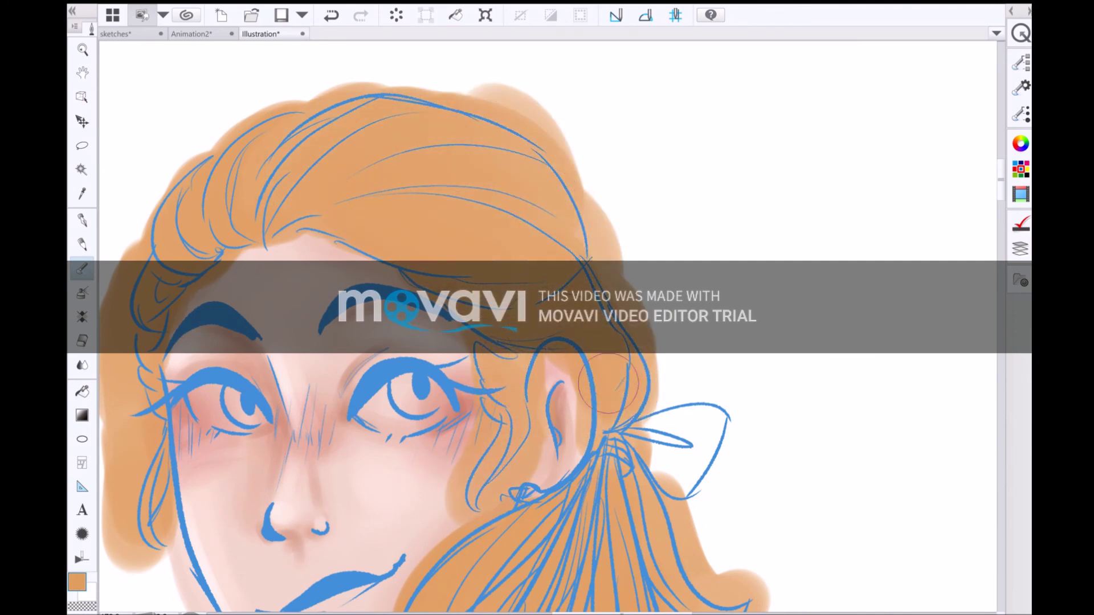
{"action": "left_click_drag", "start_coordinate": [456, 495], "coordinate": [491, 135]}
- Switch to darker orange tones and shade the strands of the ponytail, the crown and around the ear
{"action": "key", "text": "ctrl+minus"}
{"action": "key", "text": "ctrl+minus"}
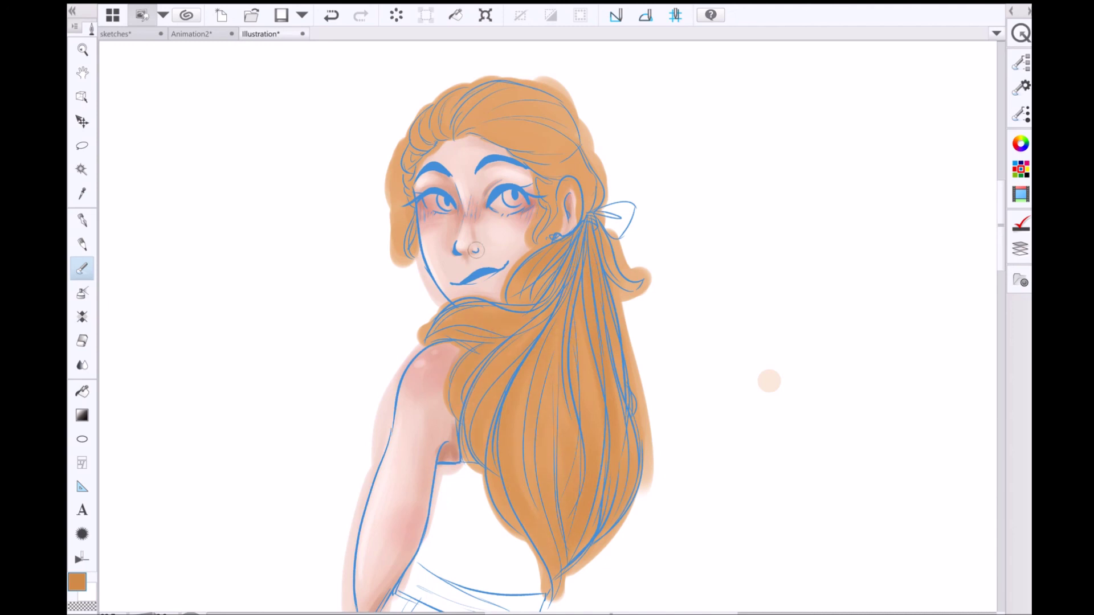
{"action": "scroll", "coordinate": [478, 253], "scroll_direction": "up", "scroll_amount": 3}
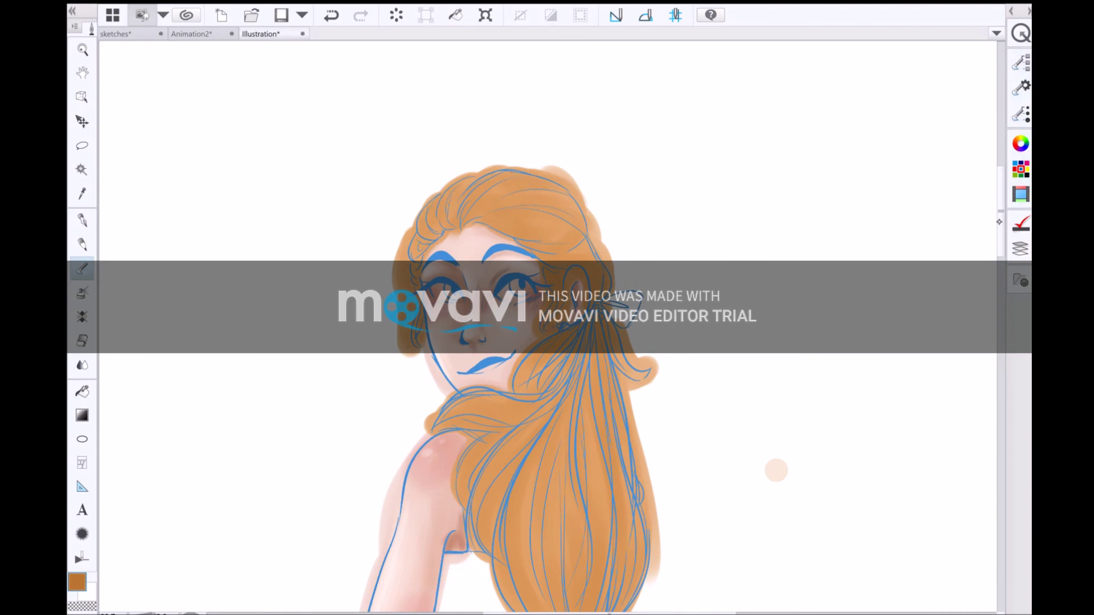
{"action": "scroll", "coordinate": [644, 313], "scroll_direction": "up", "scroll_amount": 3}
{"action": "scroll", "coordinate": [547, 325], "scroll_direction": "up", "scroll_amount": 3}
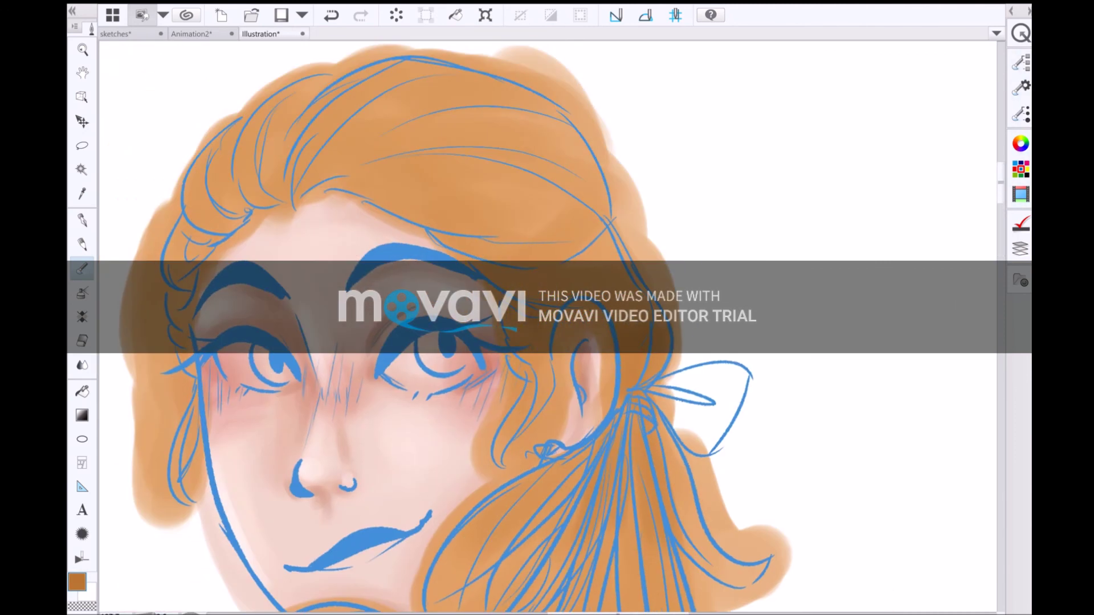
{"action": "scroll", "coordinate": [604, 165], "scroll_direction": "up", "scroll_amount": 2}
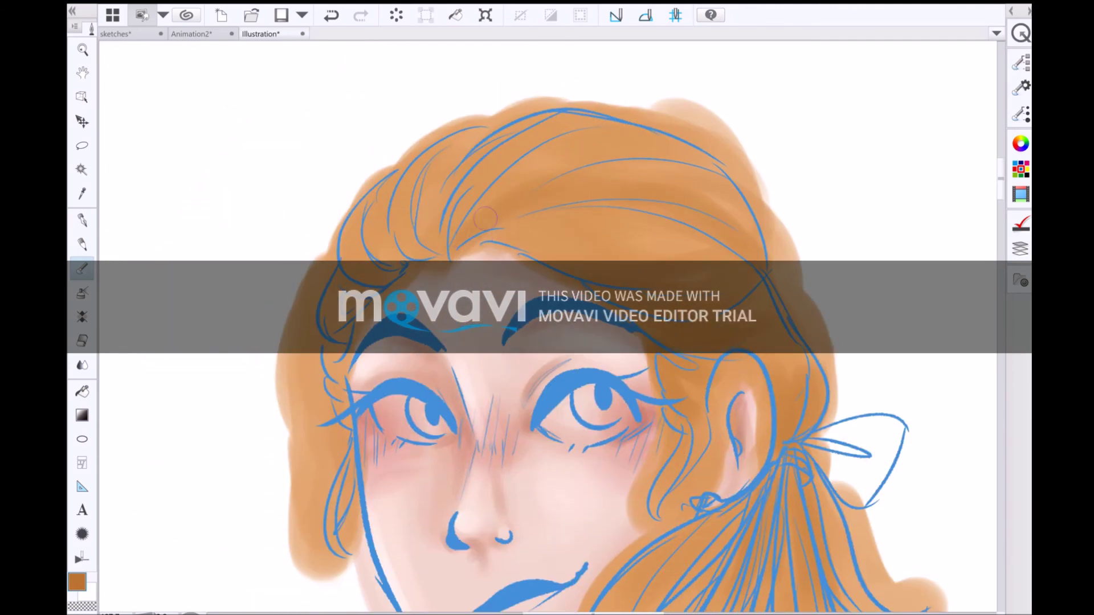
{"action": "scroll", "coordinate": [547, 324], "scroll_direction": "down", "scroll_amount": 2}
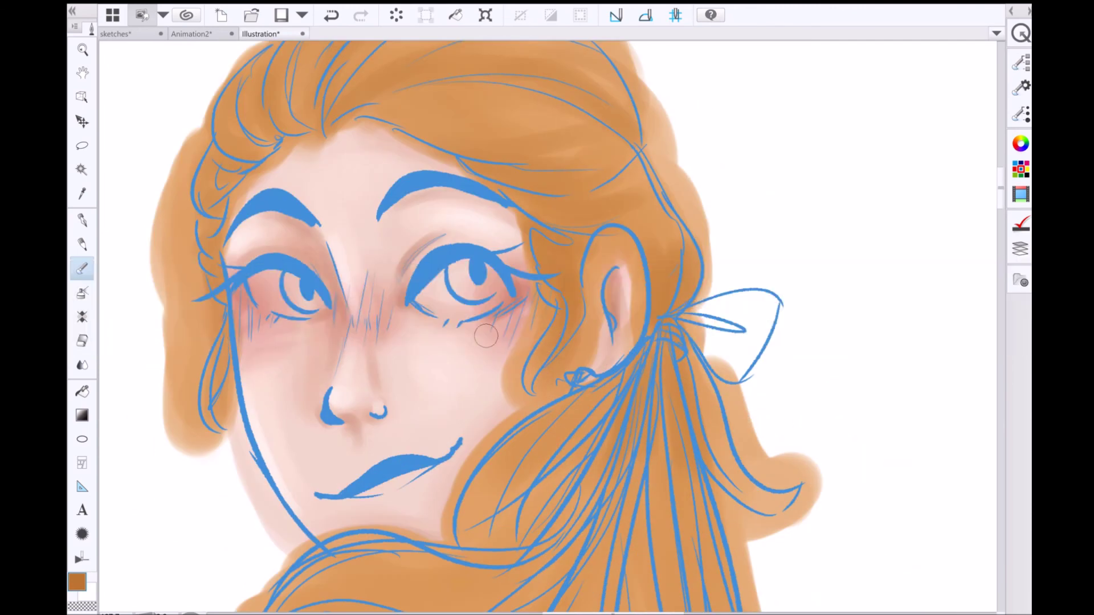
{"action": "scroll", "coordinate": [548, 325], "scroll_direction": "up", "scroll_amount": 3}
- Shade the hair below the ear, over the shoulder and down the ponytail with brownish orange
{"action": "scroll", "coordinate": [666, 336], "scroll_direction": "down", "scroll_amount": 10}
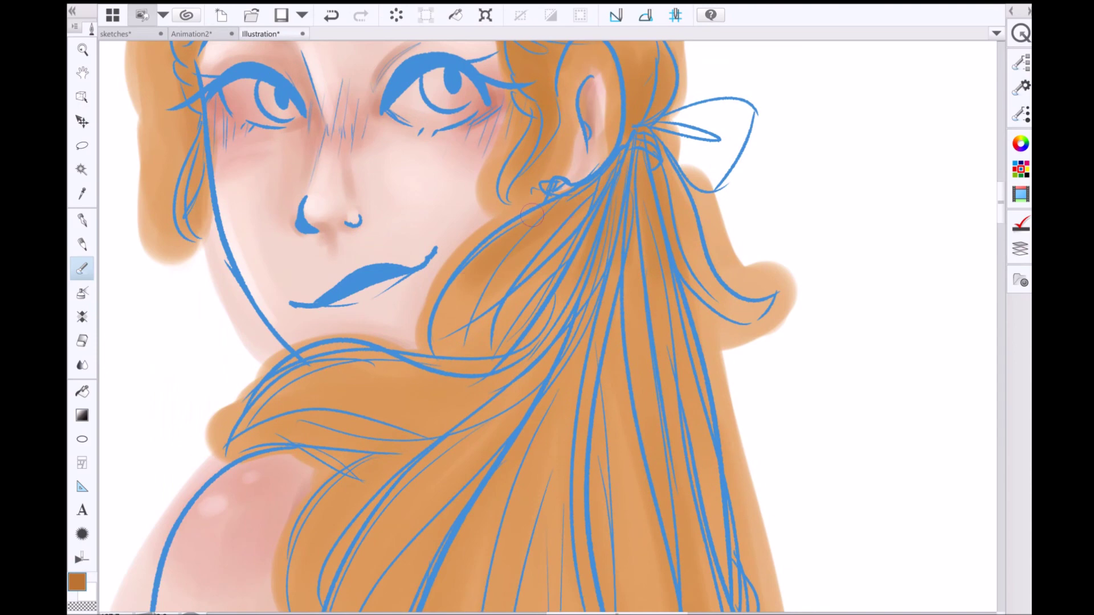
{"action": "key", "text": "ctrl+minus"}
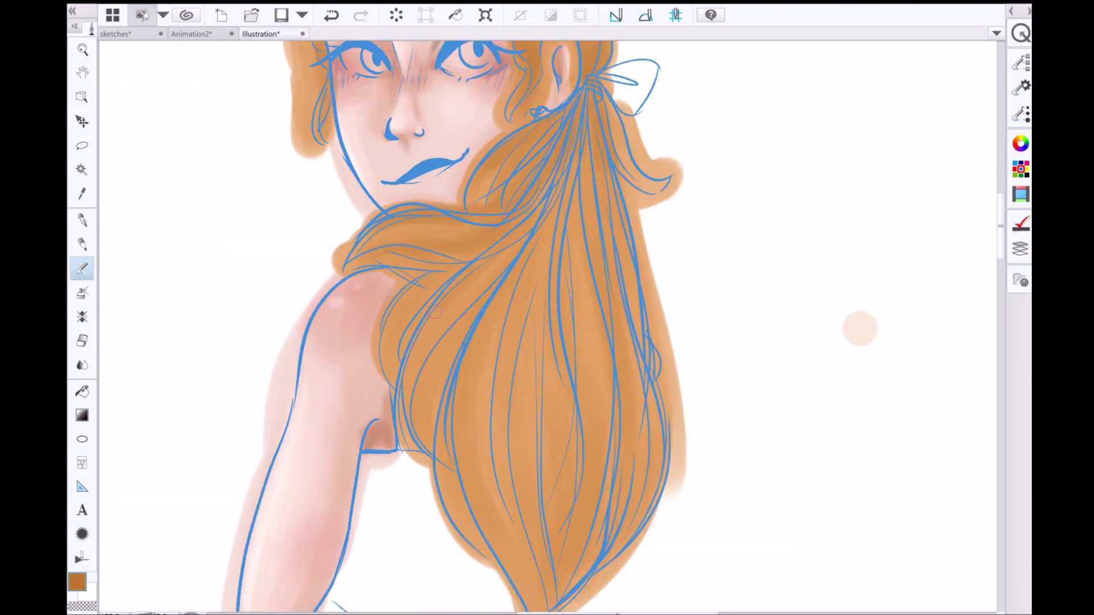
{"action": "scroll", "coordinate": [411, 347], "scroll_direction": "down", "scroll_amount": 2}
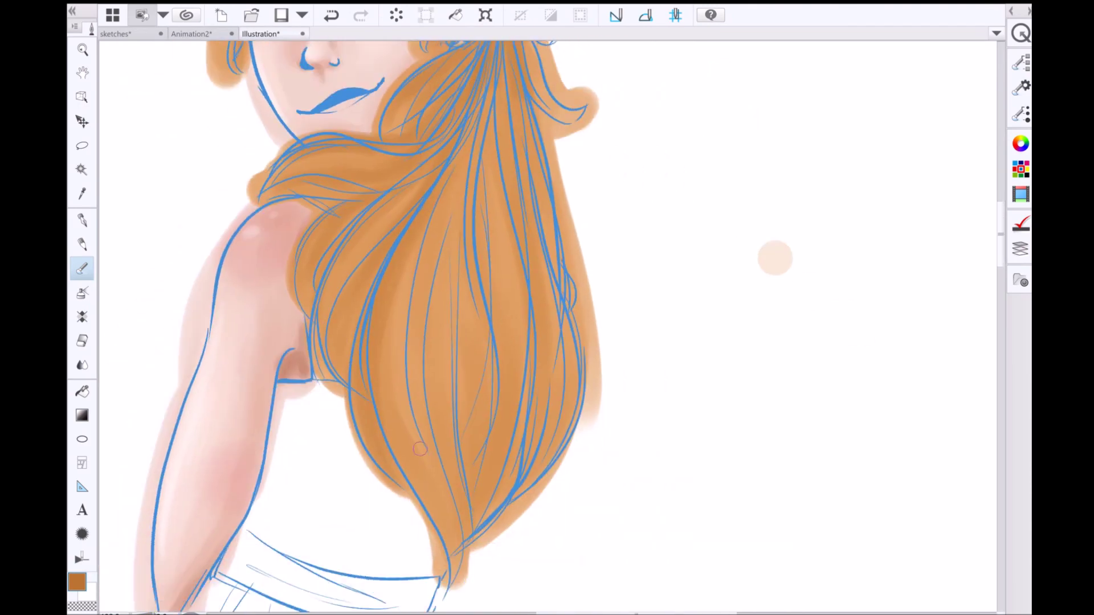
- Switch to a deeper orange-brown and paint strand shadows from the hair tie down the ponytail and over the shoulder
{"action": "mouse_move", "coordinate": [775, 258]}
{"action": "left_mouse_down"}
{"action": "mouse_move", "coordinate": [777, 405]}
{"action": "mouse_move", "coordinate": [771, 281]}
{"action": "mouse_move", "coordinate": [801, 586]}
{"action": "mouse_move", "coordinate": [796, 470]}
{"action": "left_mouse_up"}
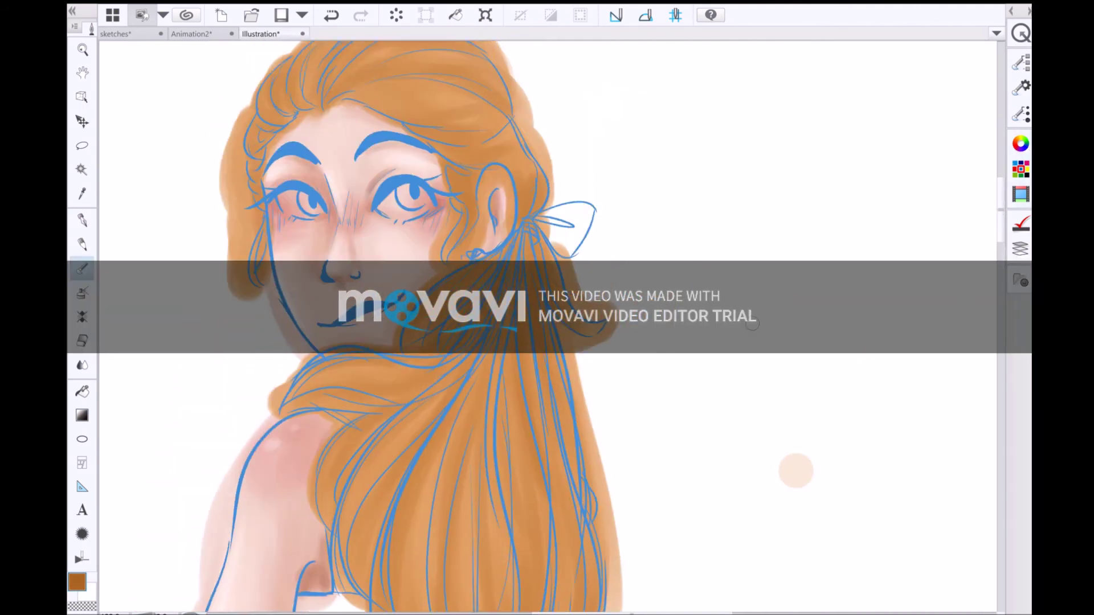
{"action": "scroll", "coordinate": [796, 470], "scroll_direction": "up", "scroll_amount": 3}
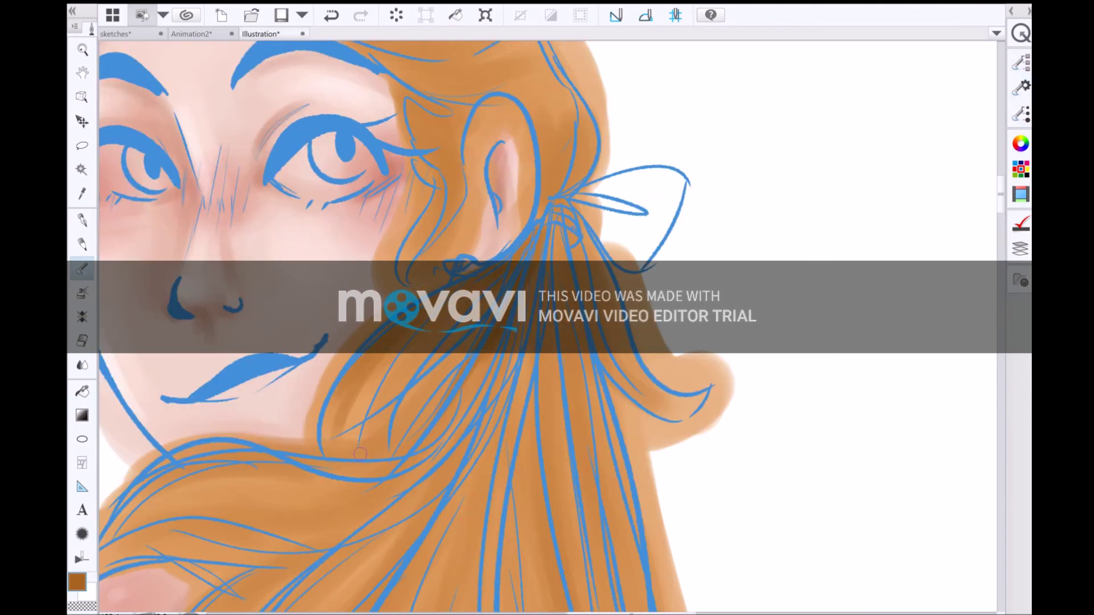
{"action": "scroll", "coordinate": [547, 320], "scroll_direction": "up", "scroll_amount": 2}
{"action": "left_click_drag", "start_coordinate": [661, 319], "coordinate": [513, 370]}
{"action": "left_click_drag", "start_coordinate": [587, 382], "coordinate": [478, 482]}
{"action": "left_click_drag", "start_coordinate": [547, 379], "coordinate": [348, 393]}
{"action": "left_click_drag", "start_coordinate": [582, 382], "coordinate": [449, 537]}
{"action": "scroll", "coordinate": [570, 109], "scroll_direction": "down", "scroll_amount": 3}
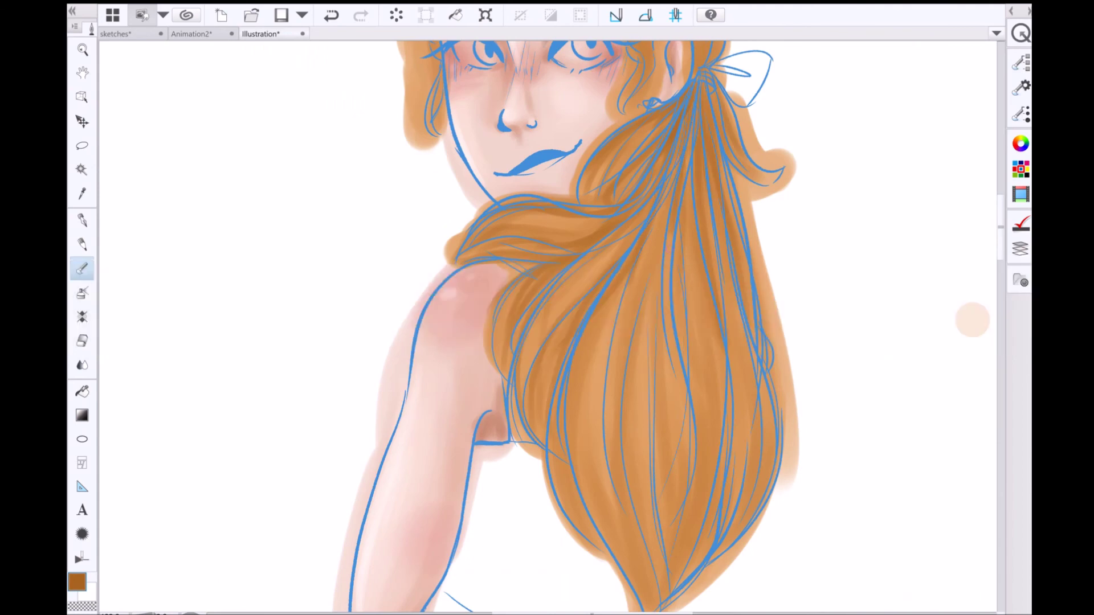
- Paint deep orange-brown strand shadows across the crown and the swept-back front hair
{"action": "mouse_move", "coordinate": [970, 317]}
{"action": "left_mouse_down"}
{"action": "mouse_move", "coordinate": [914, 240]}
{"action": "mouse_move", "coordinate": [882, 613]}
{"action": "left_mouse_up"}
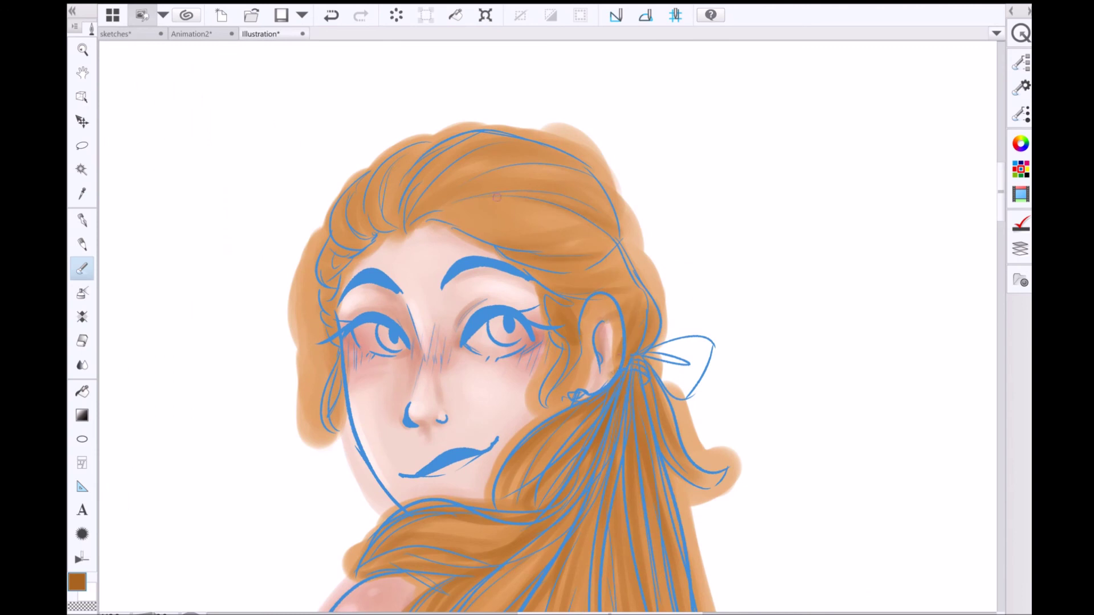
{"action": "left_click_drag", "start_coordinate": [488, 130], "coordinate": [533, 198]}
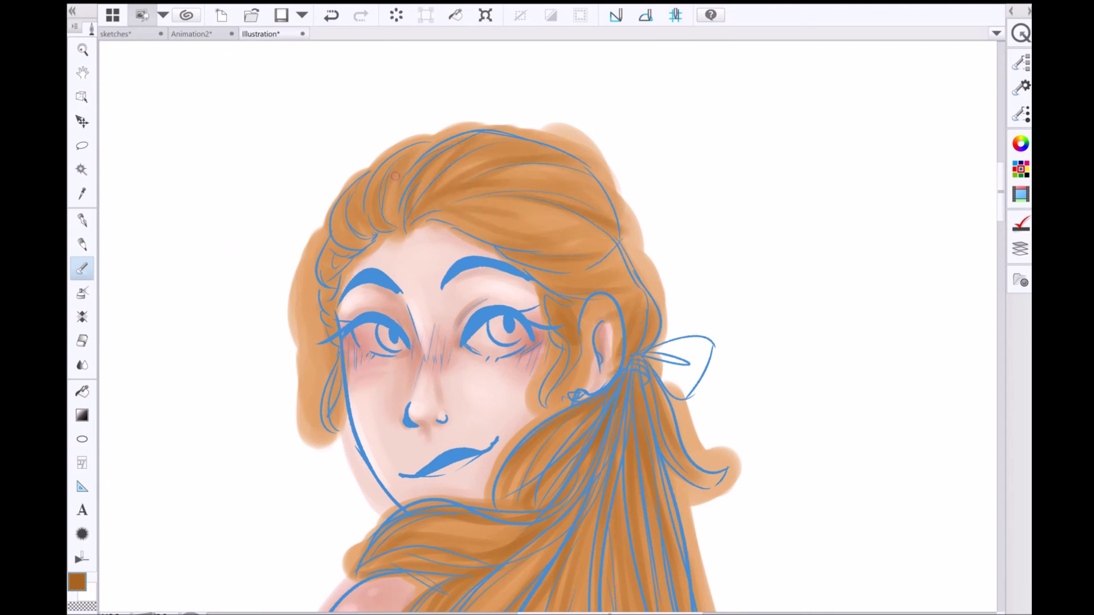
{"action": "scroll", "coordinate": [972, 517], "scroll_direction": "down", "scroll_amount": 3}
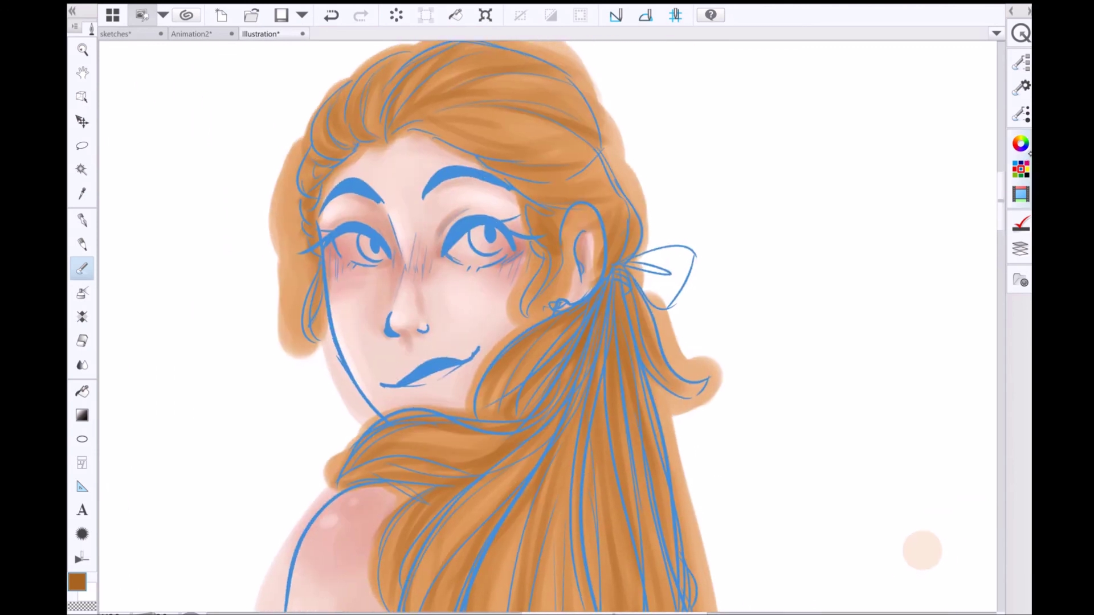
- Switch to pale orange and brush highlights along the strands of the ponytail, shoulder hair and crown
{"action": "scroll", "coordinate": [922, 550], "scroll_direction": "down", "scroll_amount": 2}
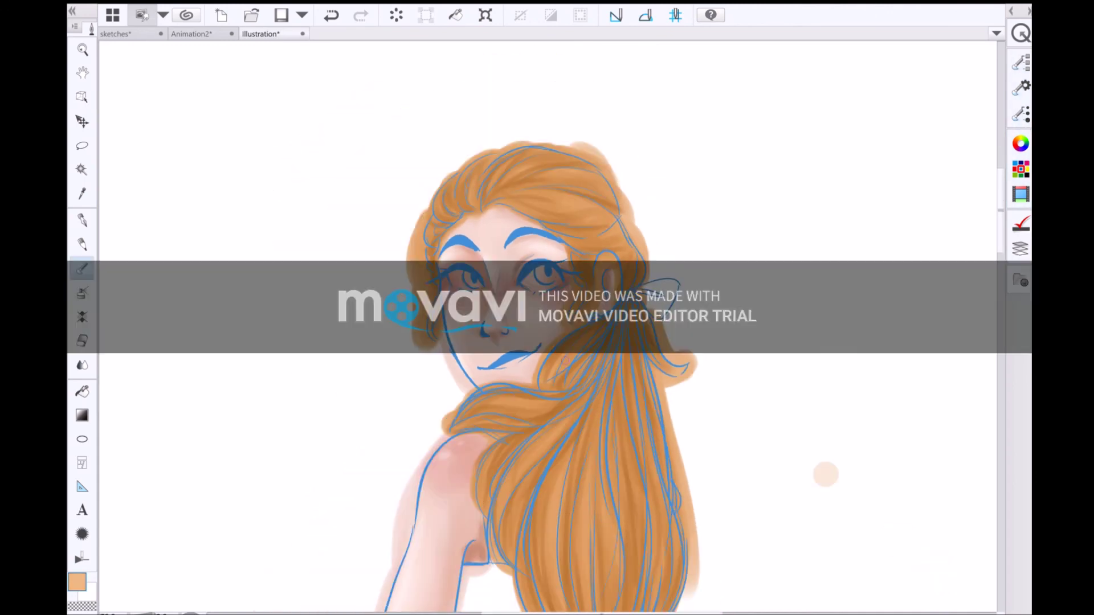
{"action": "left_click_drag", "start_coordinate": [533, 450], "coordinate": [483, 408]}
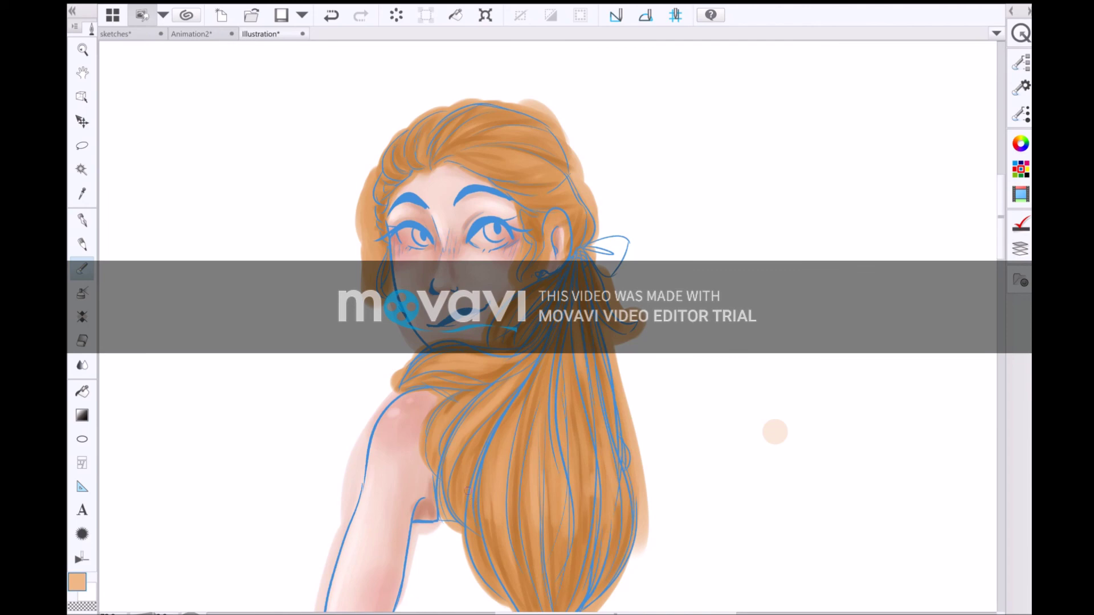
{"action": "mouse_move", "coordinate": [495, 457]}
{"action": "left_mouse_down"}
{"action": "mouse_move", "coordinate": [469, 384]}
{"action": "mouse_move", "coordinate": [542, 569]}
{"action": "left_mouse_up"}
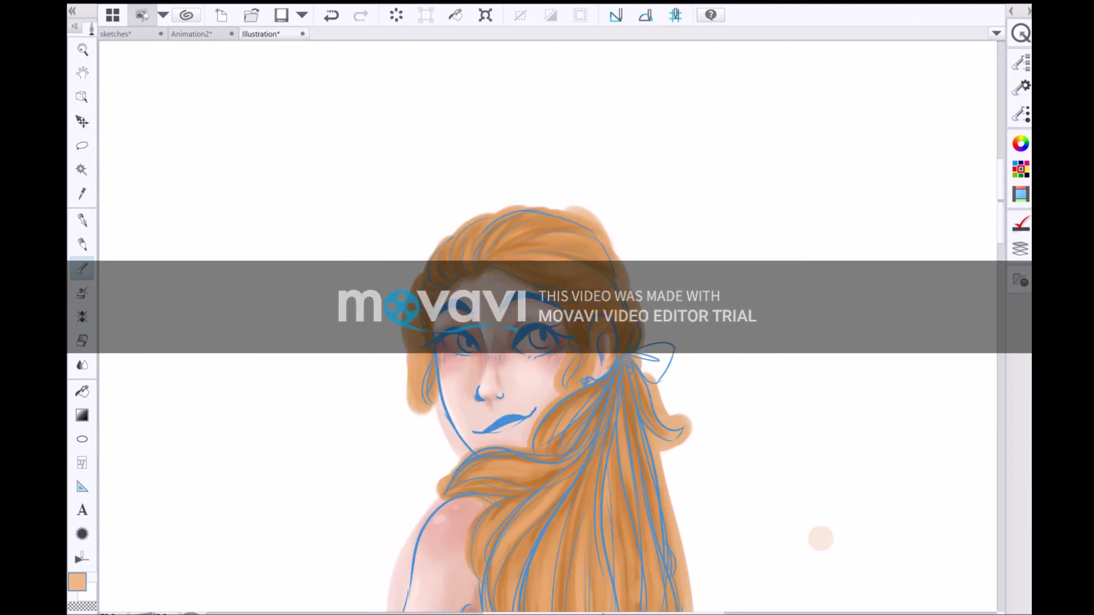
{"action": "left_click_drag", "start_coordinate": [541, 399], "coordinate": [533, 348]}
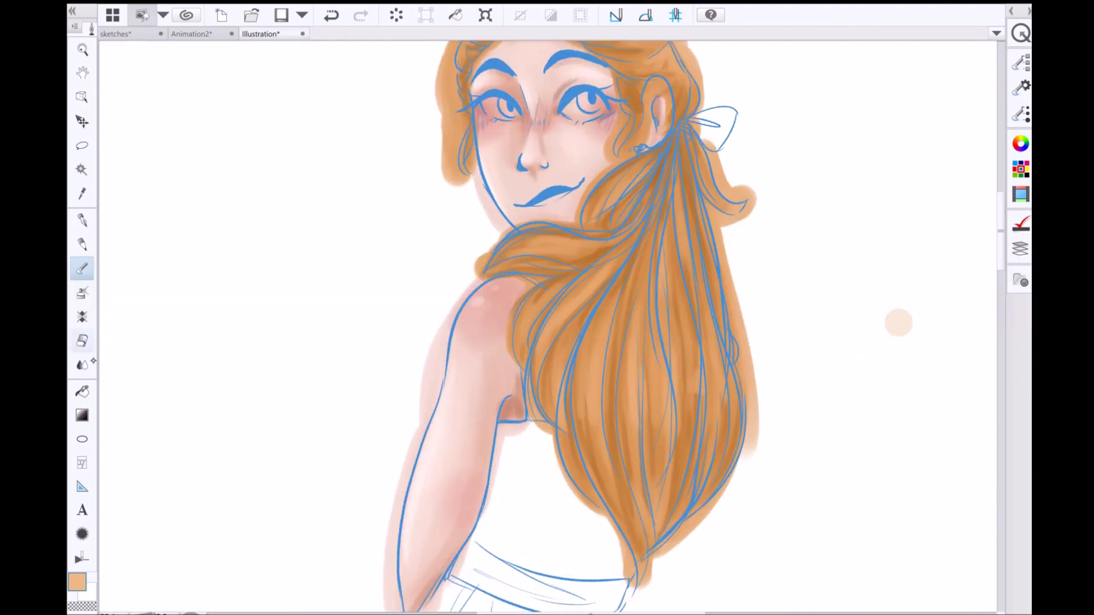
- Select the area outside the line art and extend the selection with the lasso under the hair over the shoulder
{"action": "key", "text": "w"}
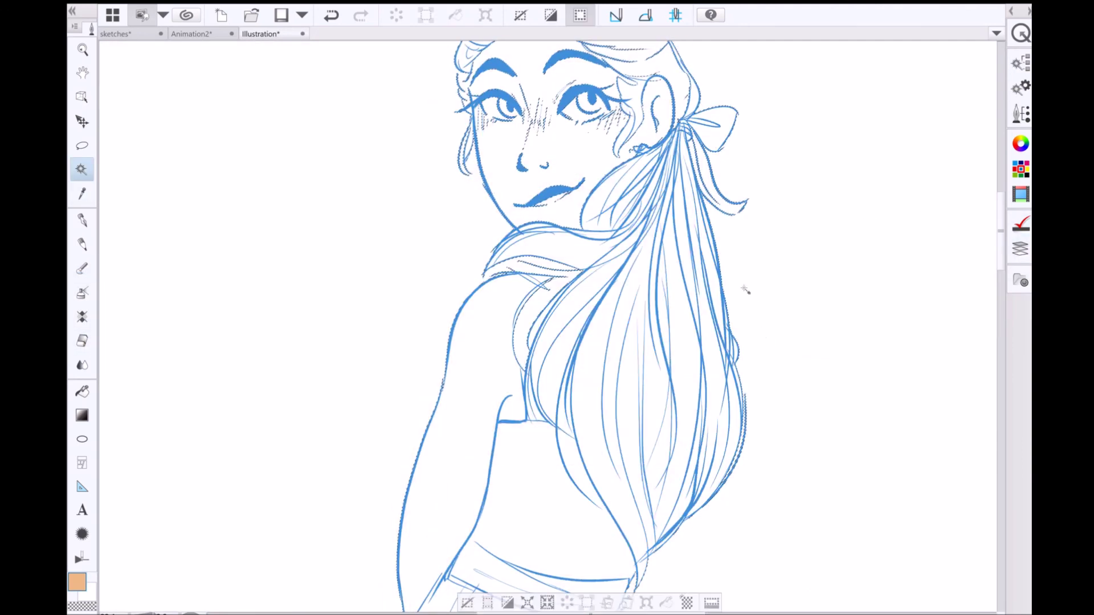
{"action": "key", "text": "l"}
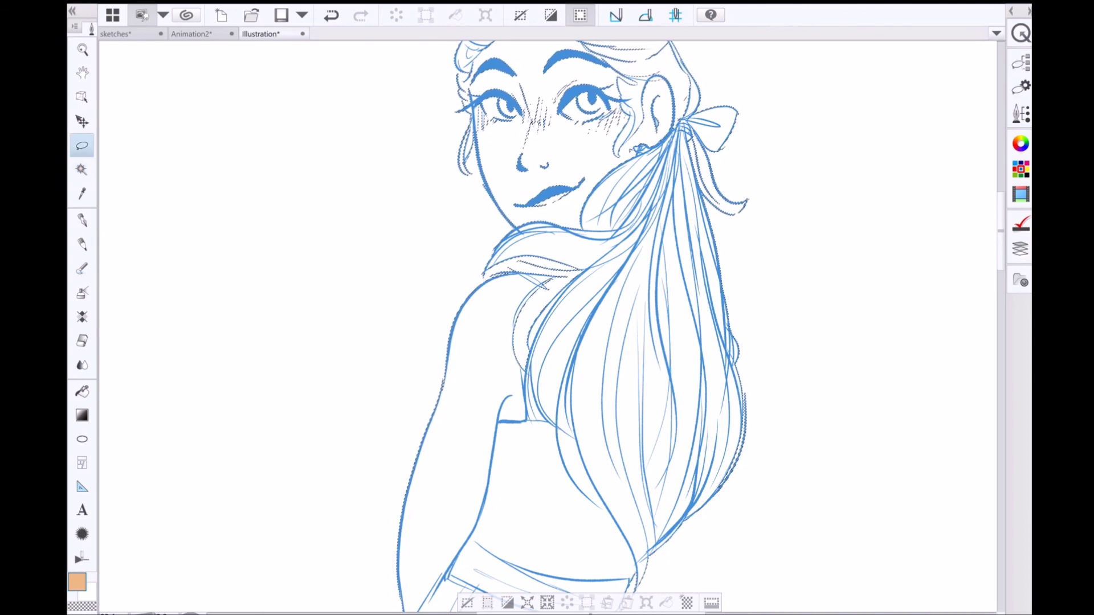
{"action": "scroll", "coordinate": [550, 326], "scroll_direction": "down", "scroll_amount": 1}
{"action": "scroll", "coordinate": [469, 230], "scroll_direction": "up", "scroll_amount": 5}
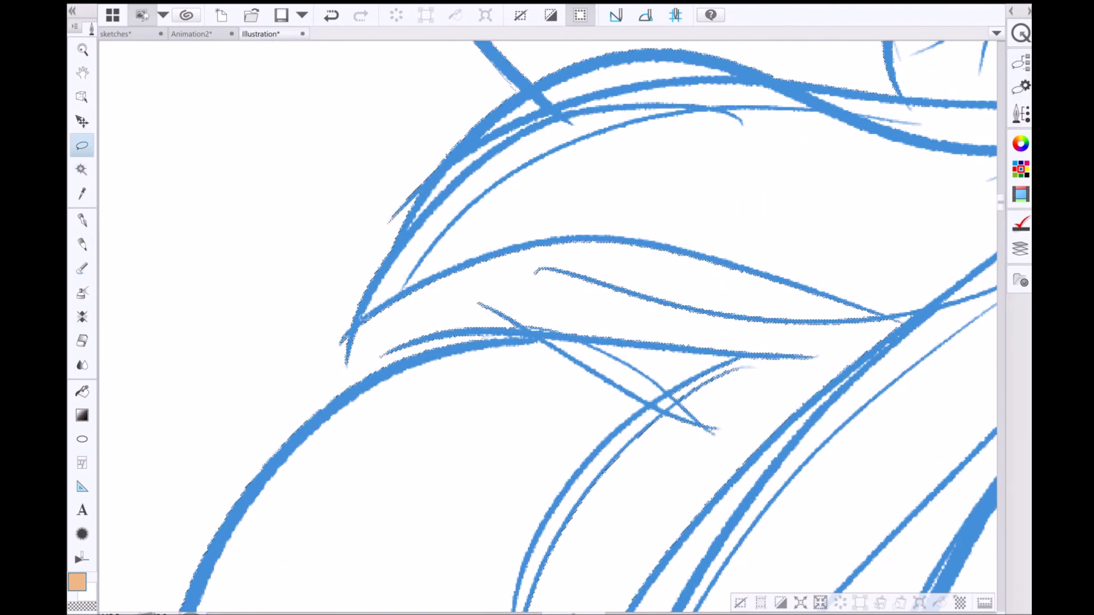
{"action": "key", "text": "ctrl+z"}
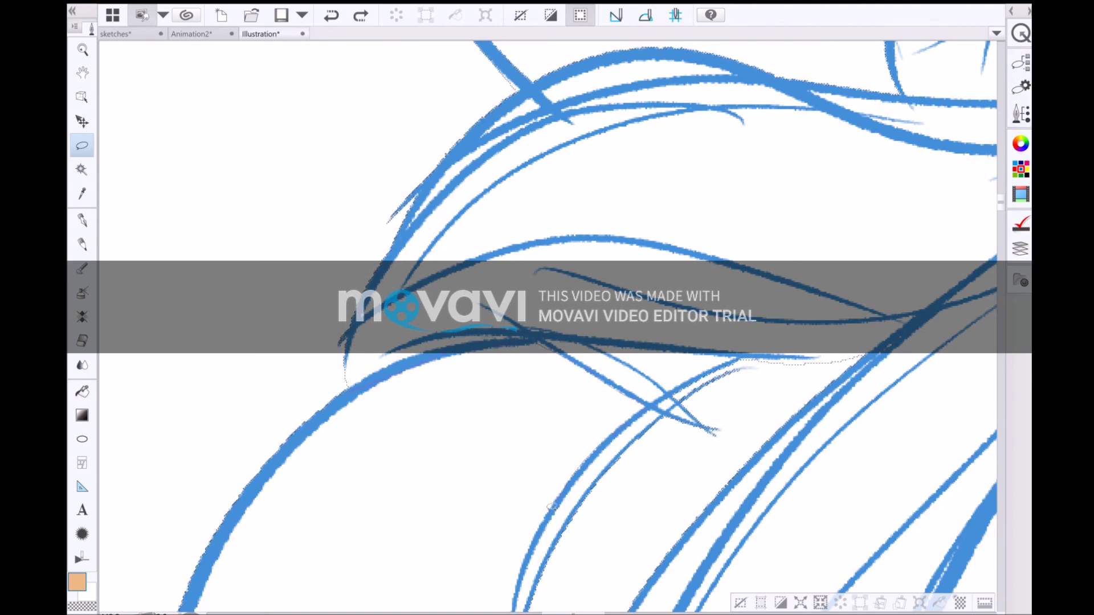
{"action": "scroll", "coordinate": [547, 326], "scroll_direction": "up", "scroll_amount": 2}
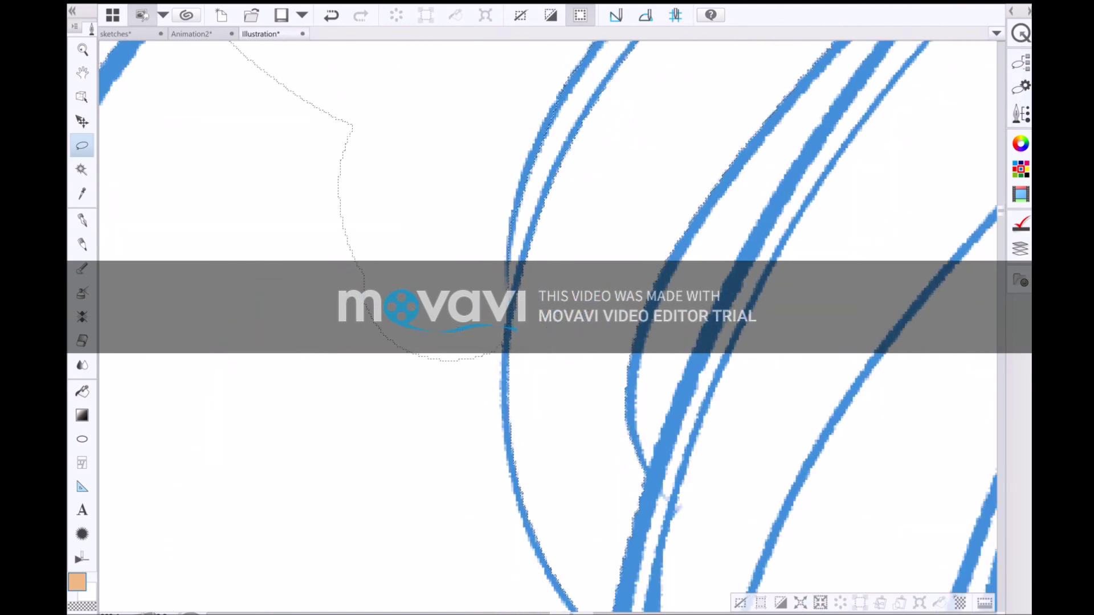
{"action": "scroll", "coordinate": [547, 327], "scroll_direction": "down", "scroll_amount": 2}
{"action": "scroll", "coordinate": [547, 327], "scroll_direction": "up", "scroll_amount": 5}
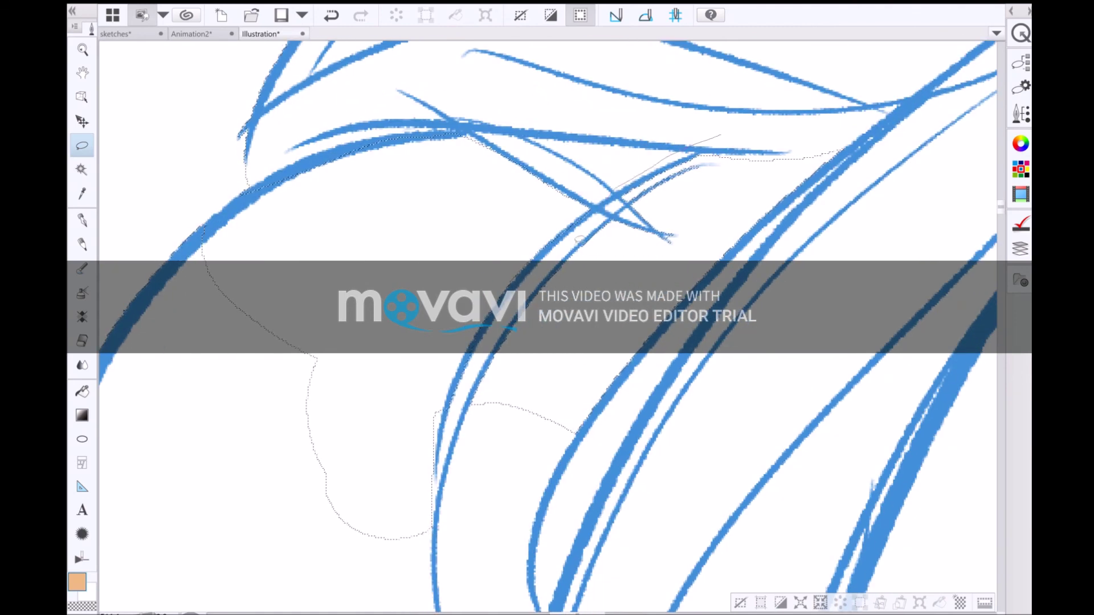
- Continue the lasso selection along the hair edge beside the arm down to the top's upper edge
{"action": "scroll", "coordinate": [556, 516], "scroll_direction": "up", "scroll_amount": 2}
{"action": "scroll", "coordinate": [556, 516], "scroll_direction": "up", "scroll_amount": 3}
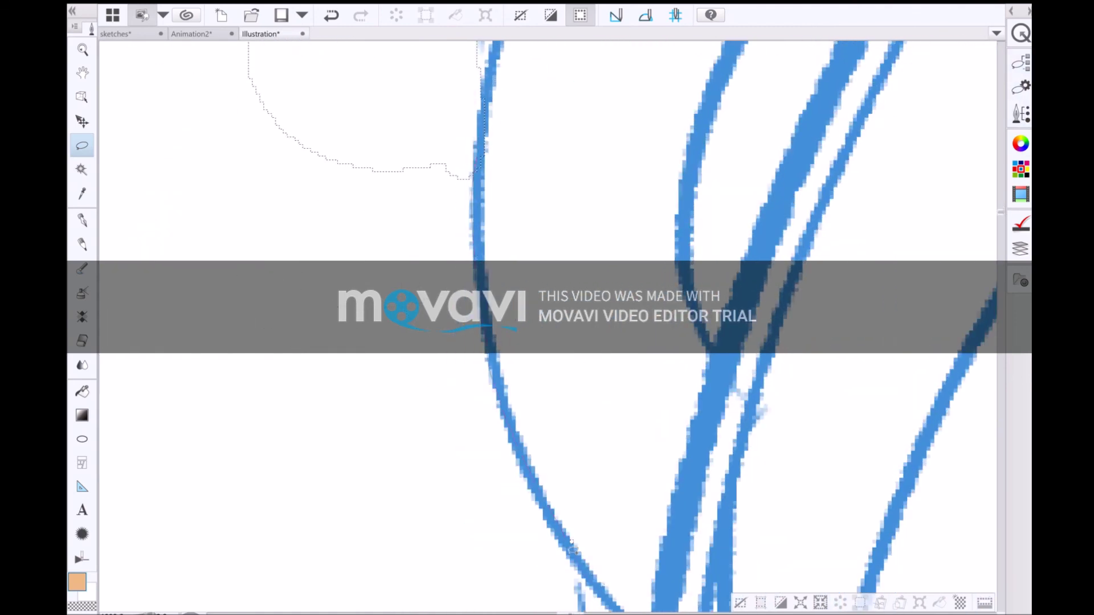
{"action": "scroll", "coordinate": [556, 516], "scroll_direction": "down", "scroll_amount": 3}
{"action": "scroll", "coordinate": [556, 515], "scroll_direction": "up", "scroll_amount": 4}
{"action": "scroll", "coordinate": [606, 378], "scroll_direction": "down", "scroll_amount": 3}
{"action": "scroll", "coordinate": [606, 378], "scroll_direction": "up", "scroll_amount": 2}
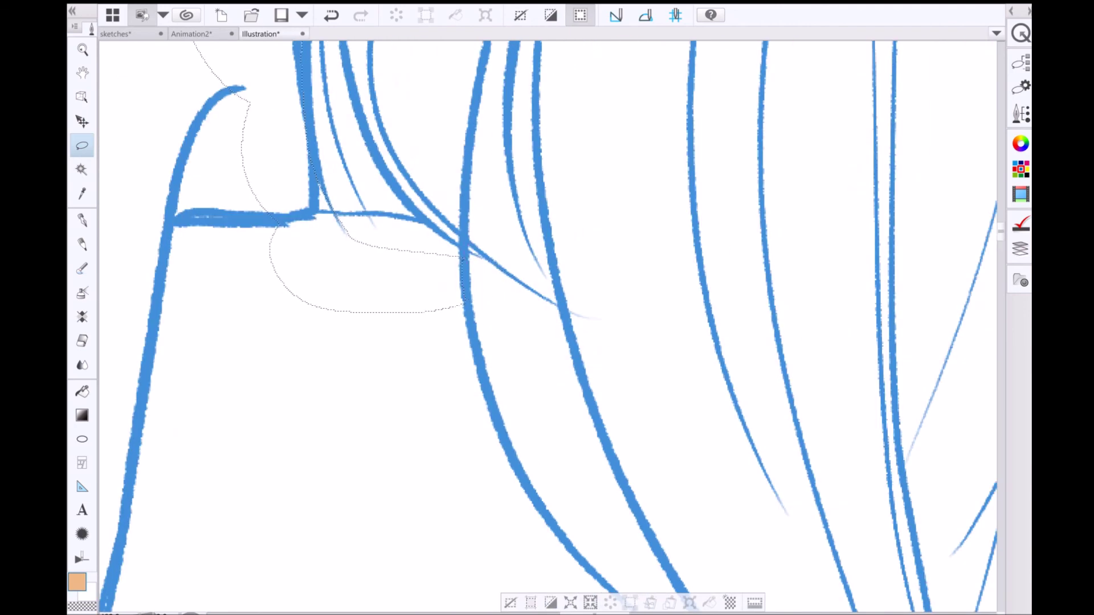
- Refine the selection along the lower outline of the ponytail with Auto select and the lasso
{"action": "scroll", "coordinate": [361, 366], "scroll_direction": "down", "scroll_amount": 3}
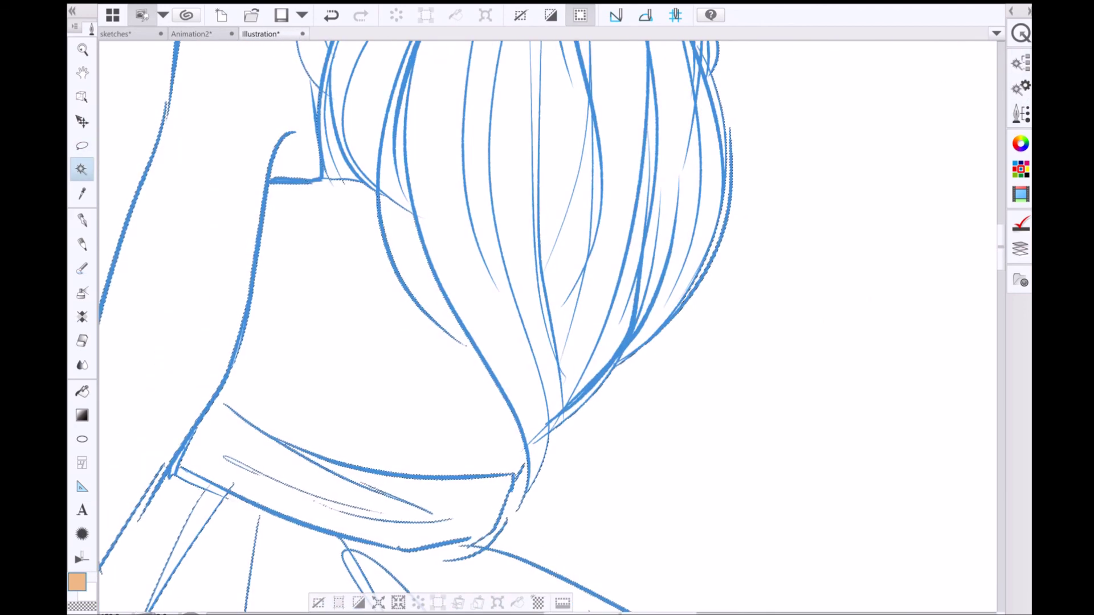
{"action": "scroll", "coordinate": [361, 366], "scroll_direction": "up", "scroll_amount": 4}
{"action": "scroll", "coordinate": [319, 186], "scroll_direction": "down", "scroll_amount": 3}
{"action": "scroll", "coordinate": [319, 185], "scroll_direction": "up", "scroll_amount": 4}
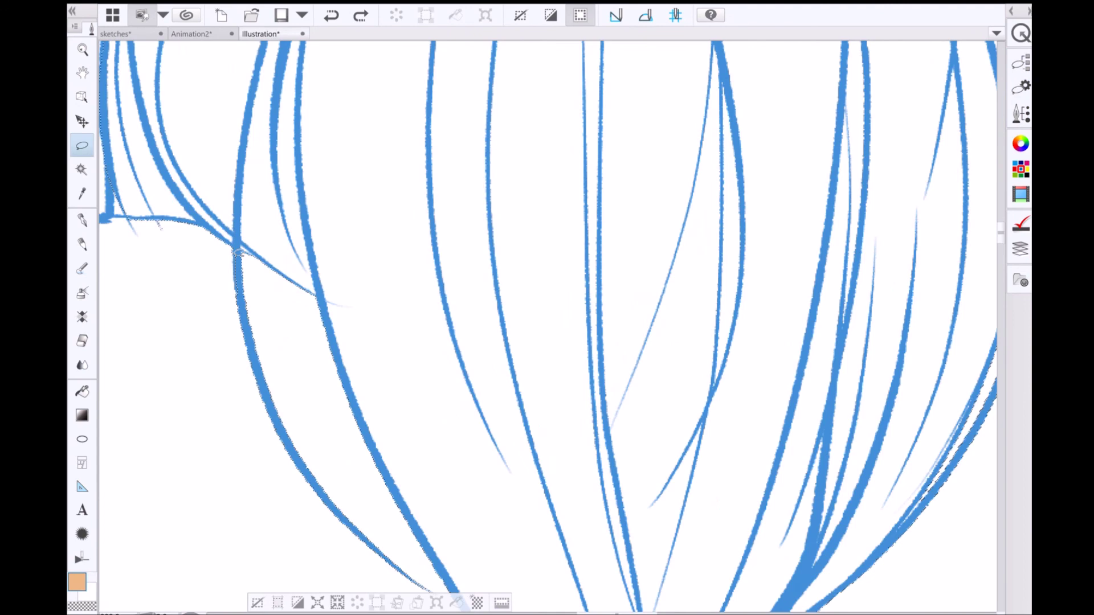
{"action": "scroll", "coordinate": [319, 185], "scroll_direction": "down", "scroll_amount": 2}
{"action": "scroll", "coordinate": [513, 182], "scroll_direction": "up", "scroll_amount": 3}
{"action": "scroll", "coordinate": [627, 176], "scroll_direction": "down", "scroll_amount": 2}
{"action": "scroll", "coordinate": [698, 174], "scroll_direction": "up", "scroll_amount": 2}
{"action": "scroll", "coordinate": [698, 173], "scroll_direction": "down", "scroll_amount": 2}
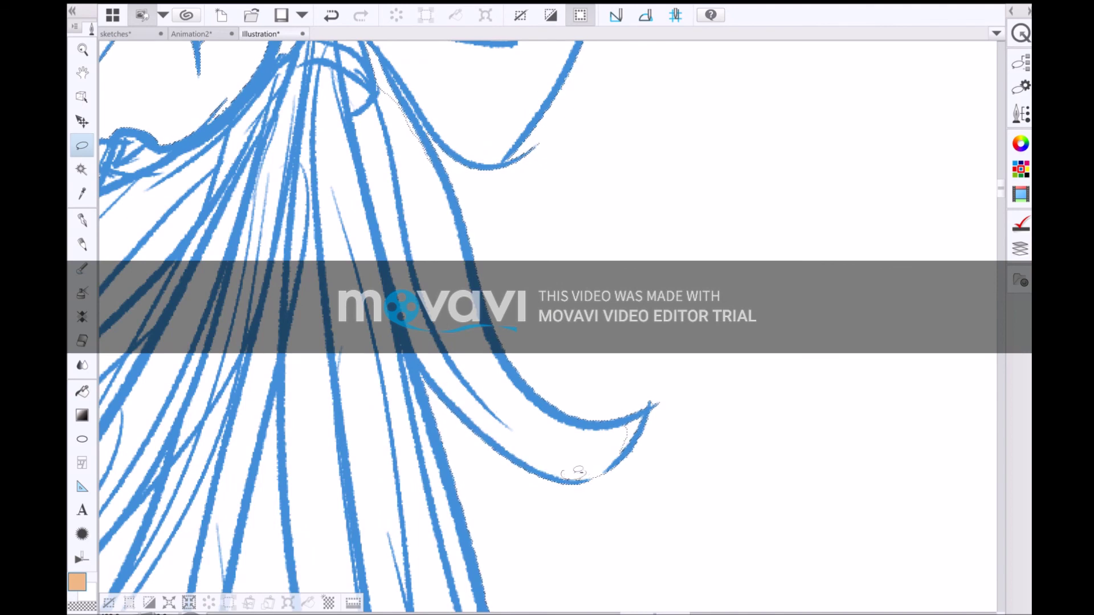
- Fit the lasso selection around the loose strand beside the ponytail and the hair near the ear
{"action": "scroll", "coordinate": [175, 118], "scroll_direction": "down", "scroll_amount": 2}
{"action": "scroll", "coordinate": [175, 118], "scroll_direction": "up", "scroll_amount": 2}
{"action": "scroll", "coordinate": [175, 118], "scroll_direction": "up", "scroll_amount": 2}
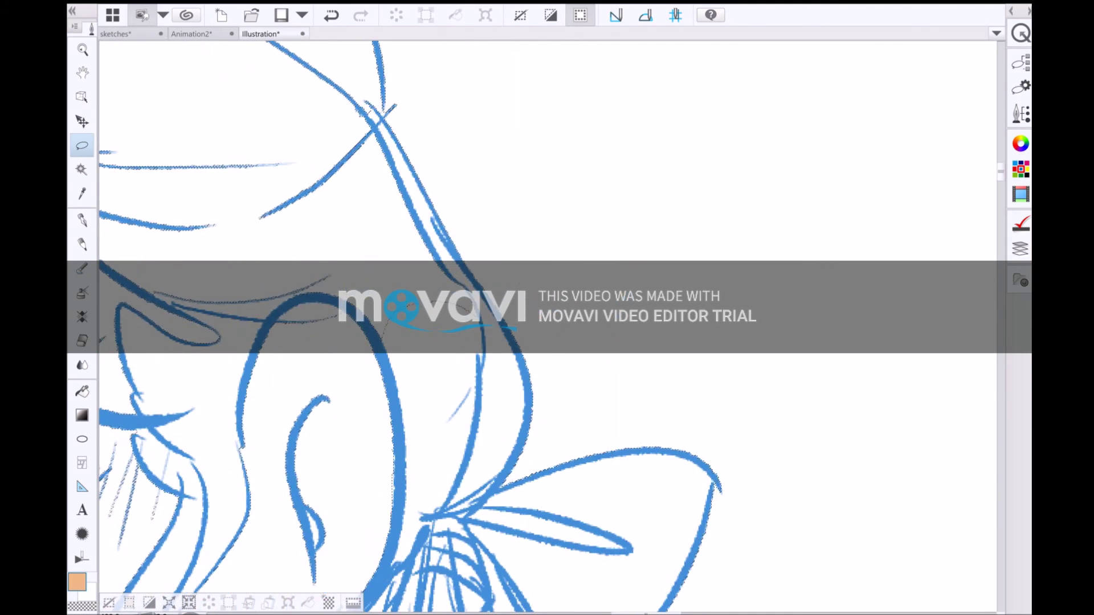
{"action": "scroll", "coordinate": [175, 118], "scroll_direction": "up", "scroll_amount": 5}
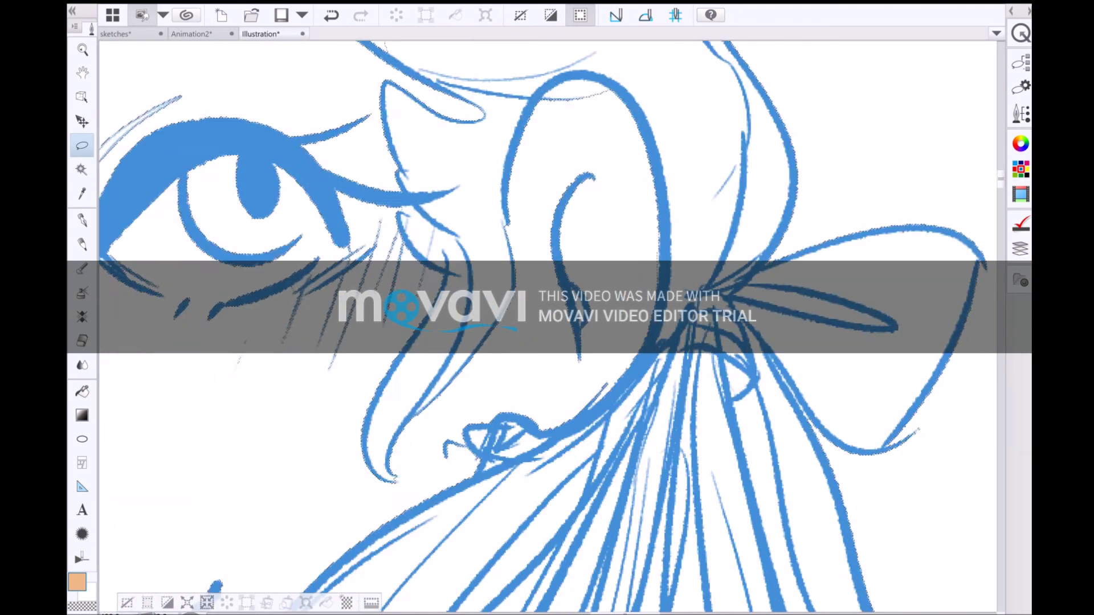
- Correct the selection with the lasso along the crown and swept-back hair so it follows the hairline
{"action": "scroll", "coordinate": [547, 326], "scroll_direction": "up", "scroll_amount": 5}
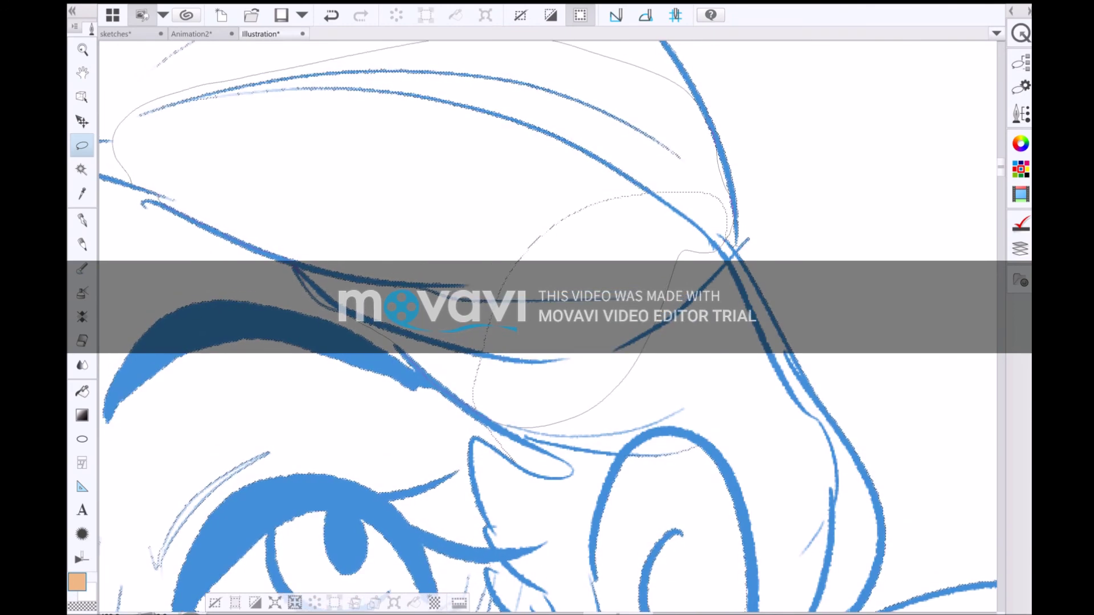
{"action": "scroll", "coordinate": [677, 361], "scroll_direction": "down", "scroll_amount": 2}
{"action": "scroll", "coordinate": [677, 361], "scroll_direction": "up", "scroll_amount": 2}
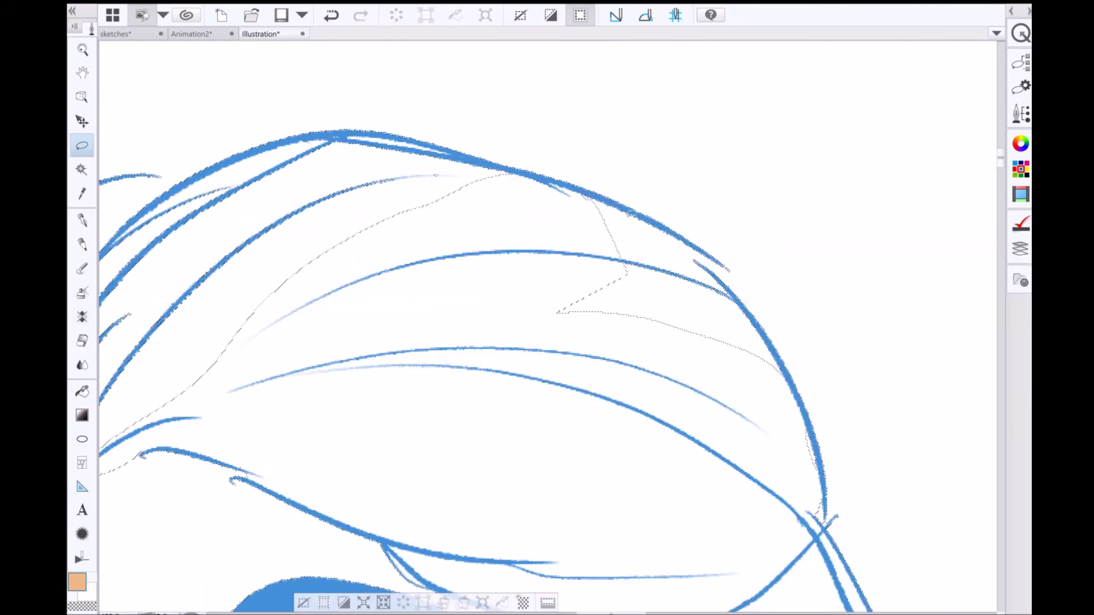
{"action": "scroll", "coordinate": [677, 362], "scroll_direction": "up", "scroll_amount": 3}
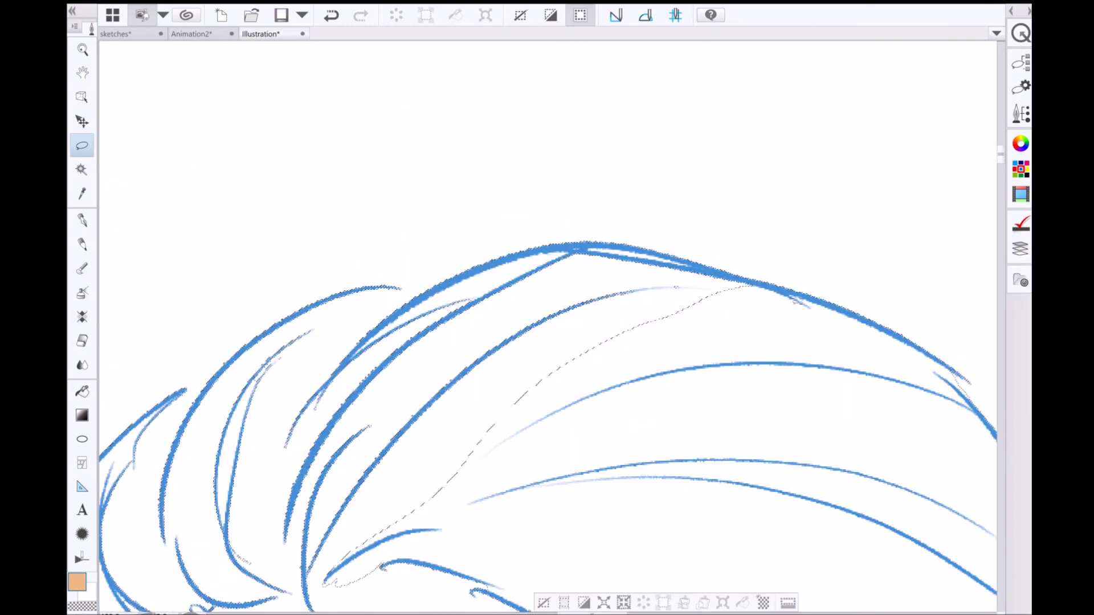
{"action": "scroll", "coordinate": [678, 362], "scroll_direction": "up", "scroll_amount": 3}
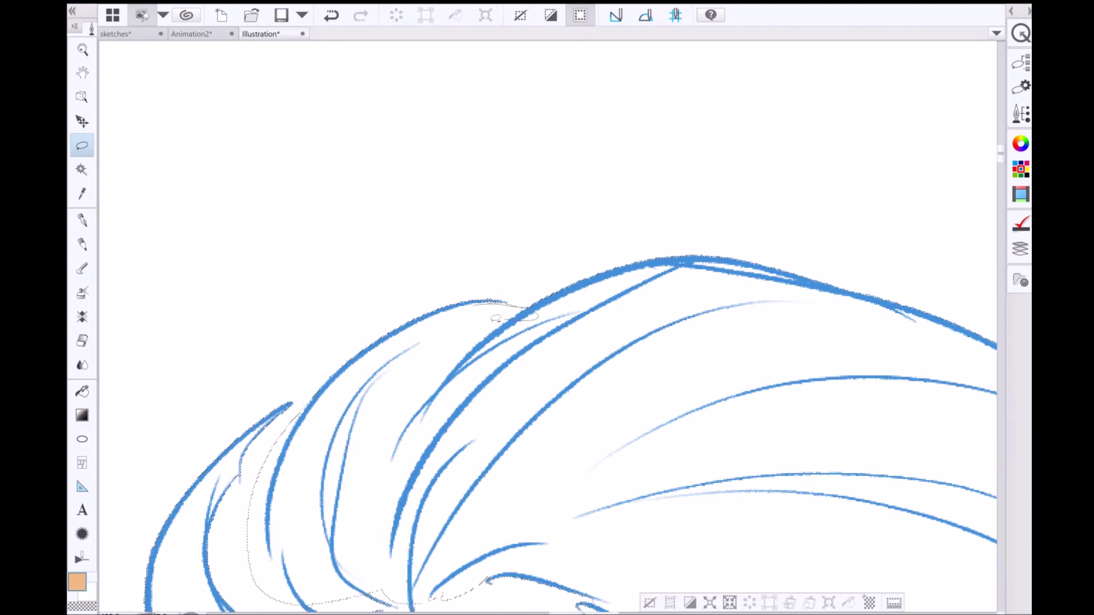
- Refine the lasso selection around the front hair and the thin side strands beside the face
{"action": "scroll", "coordinate": [547, 325], "scroll_direction": "down", "scroll_amount": 5}
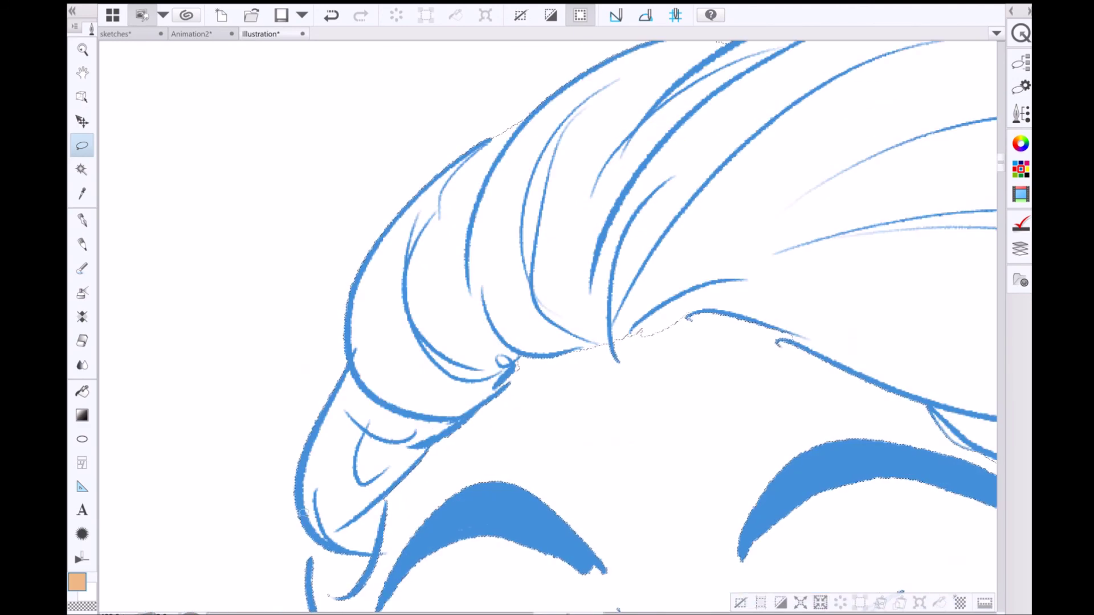
{"action": "scroll", "coordinate": [407, 401], "scroll_direction": "down", "scroll_amount": 3}
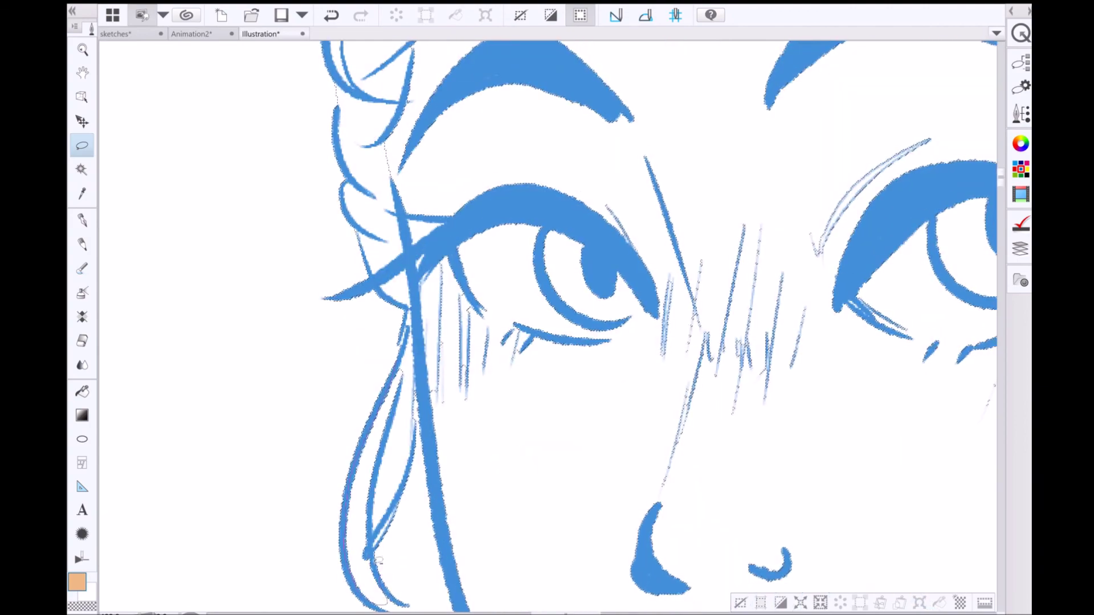
{"action": "scroll", "coordinate": [406, 400], "scroll_direction": "down", "scroll_amount": 3}
{"action": "scroll", "coordinate": [950, 64], "scroll_direction": "up", "scroll_amount": 3}
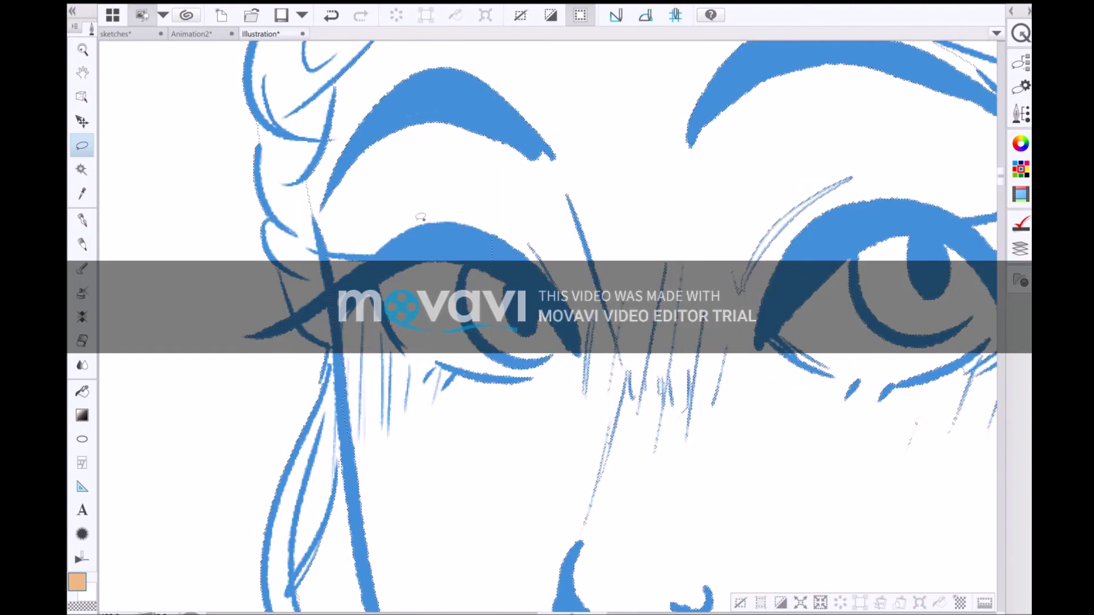
- Lasso the unselected blush and nose line marks on the face and show the hair paint again
{"action": "scroll", "coordinate": [446, 410], "scroll_direction": "down", "scroll_amount": 3}
{"action": "scroll", "coordinate": [446, 410], "scroll_direction": "up", "scroll_amount": 3}
{"action": "scroll", "coordinate": [446, 411], "scroll_direction": "down", "scroll_amount": 3}
{"action": "scroll", "coordinate": [446, 411], "scroll_direction": "down", "scroll_amount": 3}
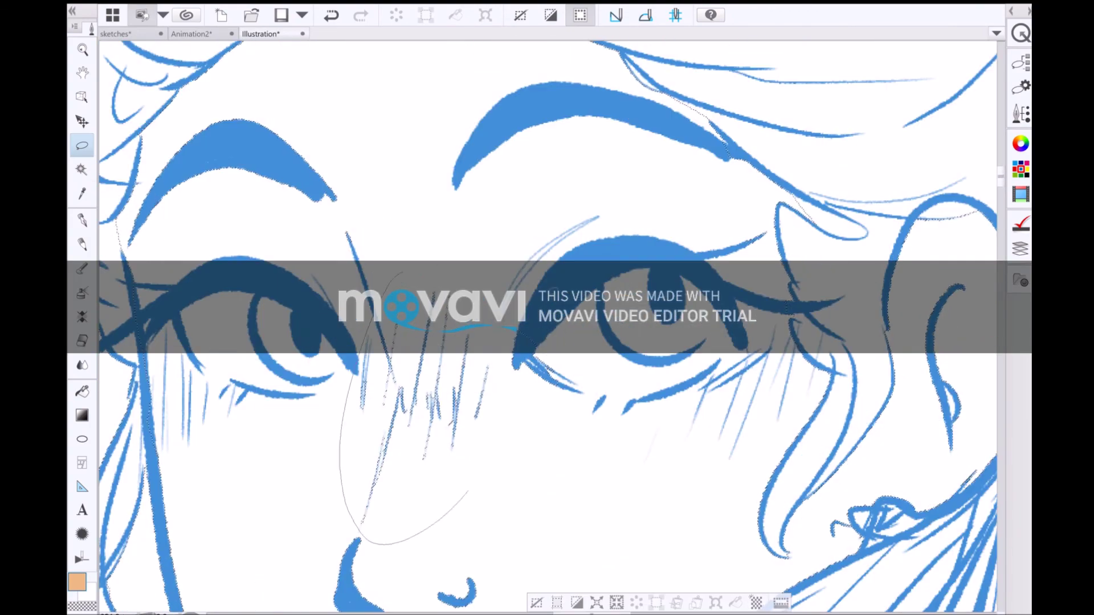
{"action": "scroll", "coordinate": [636, 580], "scroll_direction": "up", "scroll_amount": 4}
{"action": "scroll", "coordinate": [636, 580], "scroll_direction": "down", "scroll_amount": 4}
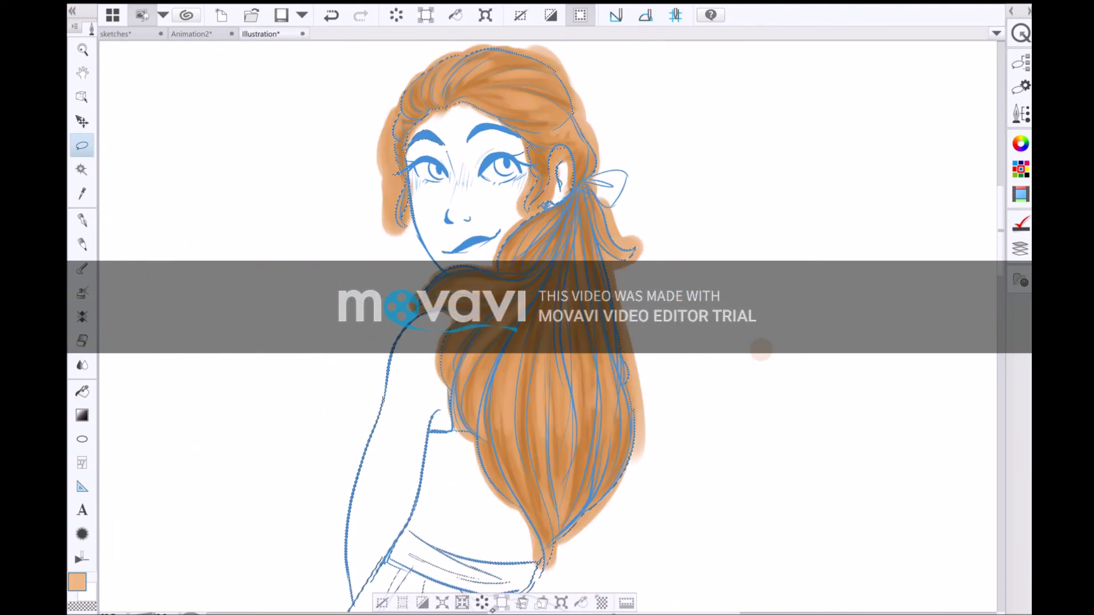
- Delete the hair paint outside the line art, clear the selection and switch to a dark orange-brown brush
{"action": "scroll", "coordinate": [513, 240], "scroll_direction": "up", "scroll_amount": 5}
{"action": "scroll", "coordinate": [570, 256], "scroll_direction": "down", "scroll_amount": 4}
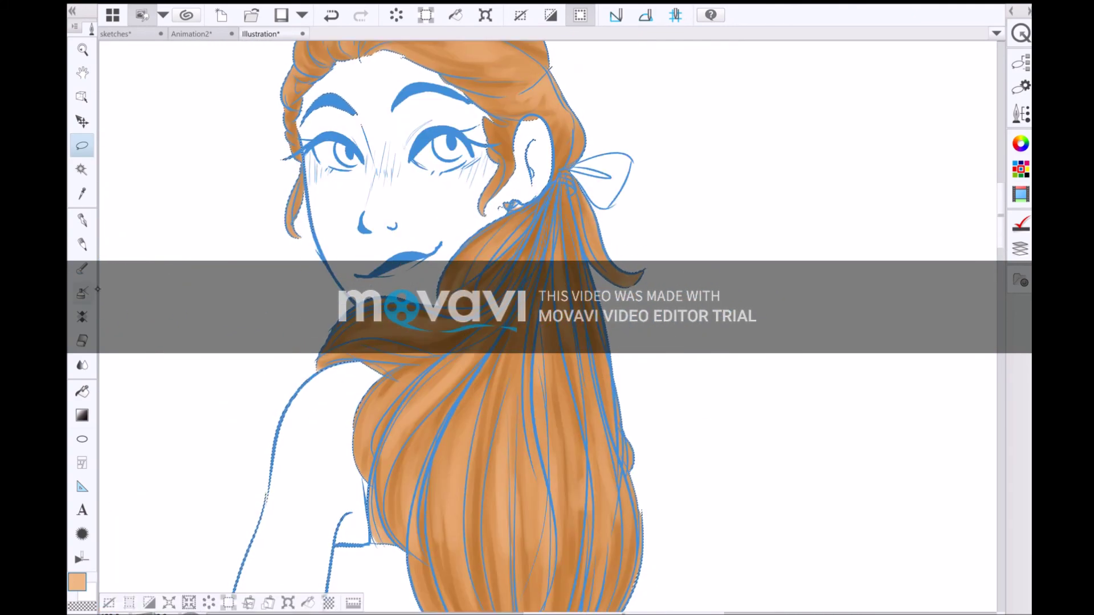
{"action": "key", "text": "b"}
{"action": "scroll", "coordinate": [570, 257], "scroll_direction": "up", "scroll_amount": 5}
{"action": "scroll", "coordinate": [548, 308], "scroll_direction": "down", "scroll_amount": 5}
{"action": "key", "text": "ctrl+d"}
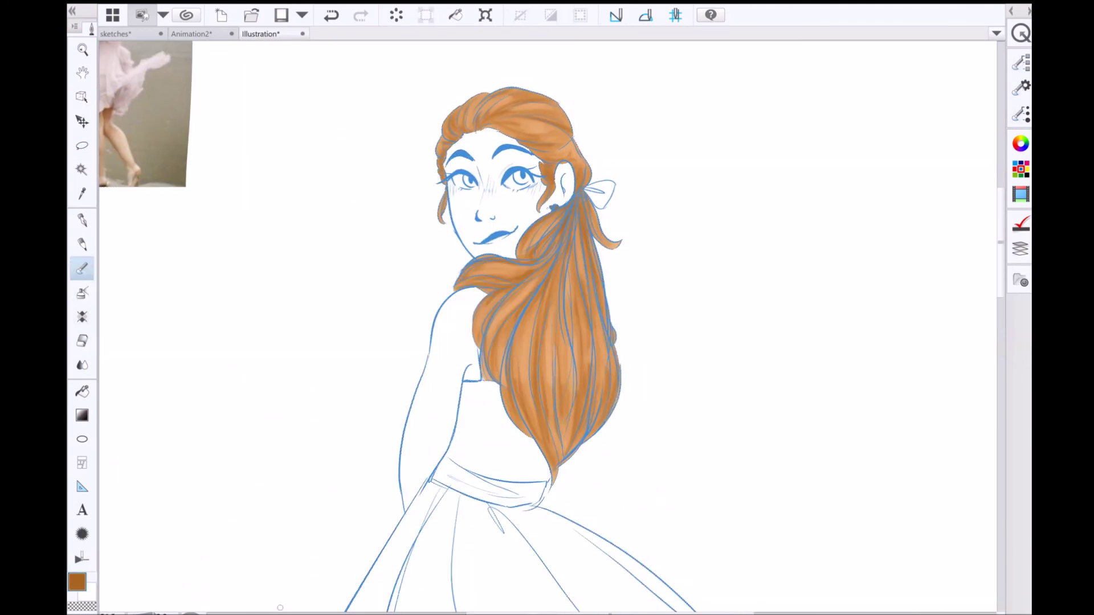
- Select the area outside the woman's line art with Auto select for trimming the skin paint
{"action": "key", "text": "w"}
{"action": "scroll", "coordinate": [427, 301], "scroll_direction": "up", "scroll_amount": 3}
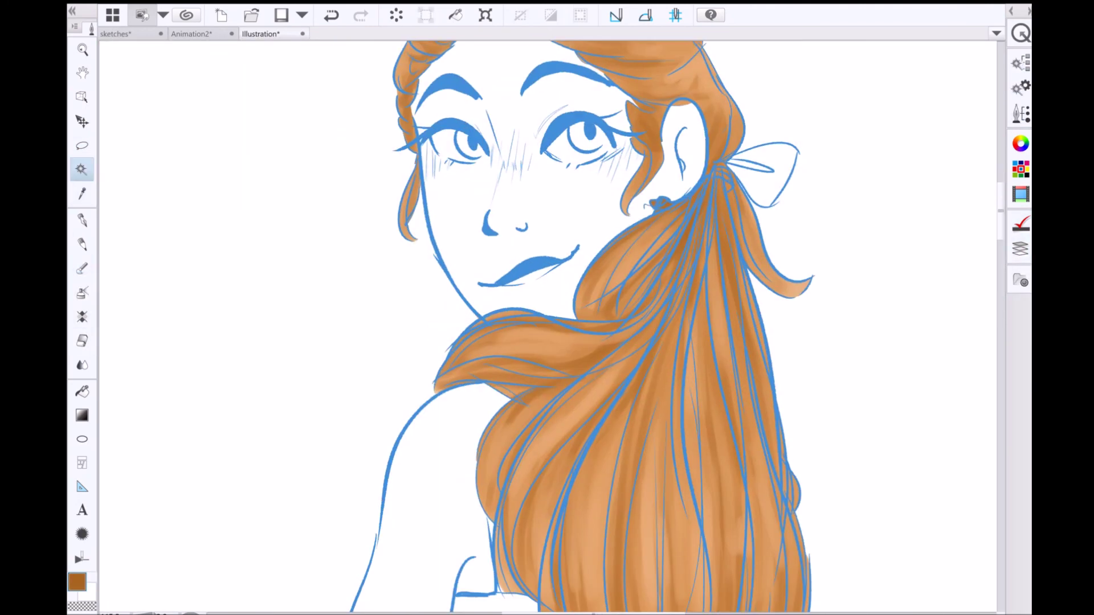
{"action": "left_click", "coordinate": [656, 399]}
{"action": "scroll", "coordinate": [547, 308], "scroll_direction": "down", "scroll_amount": 5}
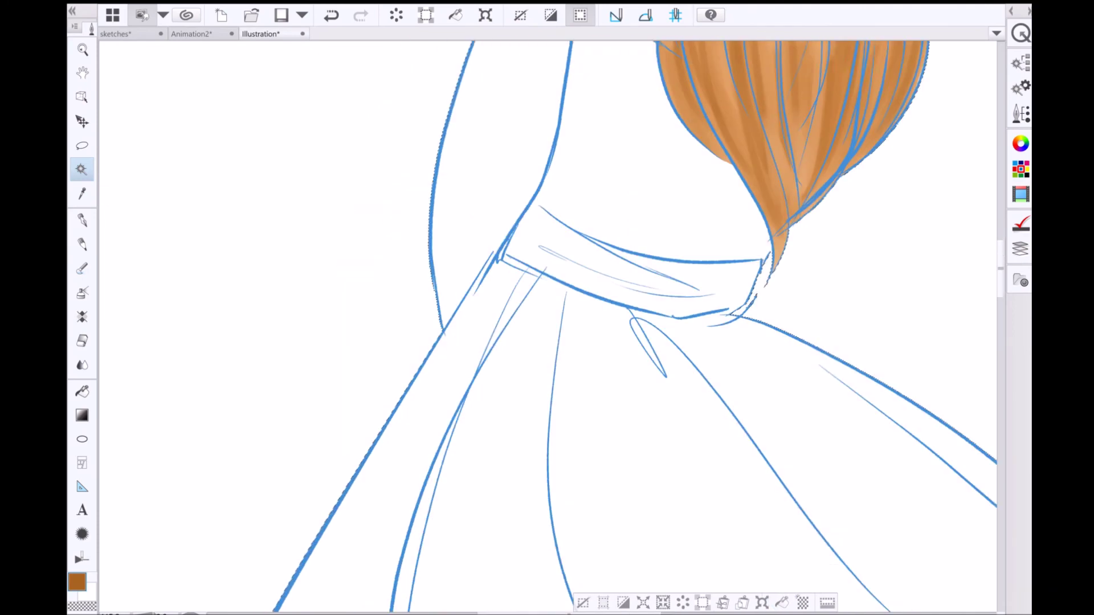
{"action": "scroll", "coordinate": [547, 307], "scroll_direction": "down", "scroll_amount": 5}
{"action": "key", "text": "ctrl+z"}
{"action": "scroll", "coordinate": [547, 308], "scroll_direction": "up", "scroll_amount": 5}
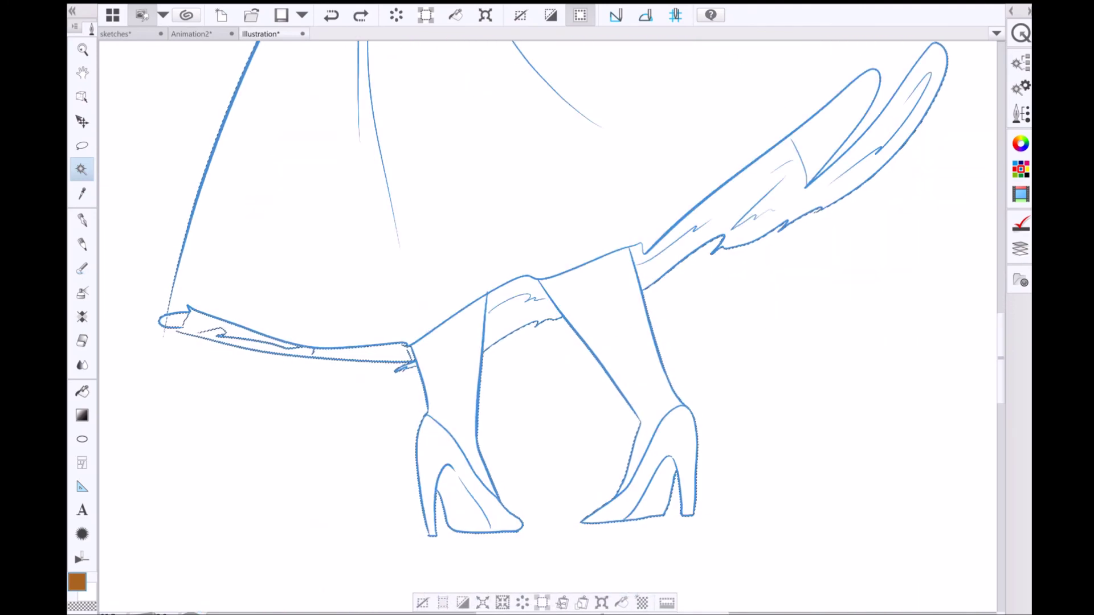
- Lasso the area above the skirt's front hem, following the hem line over the legs
{"action": "key", "text": "l"}
{"action": "scroll", "coordinate": [547, 308], "scroll_direction": "up", "scroll_amount": 3}
{"action": "scroll", "coordinate": [547, 307], "scroll_direction": "up", "scroll_amount": 2}
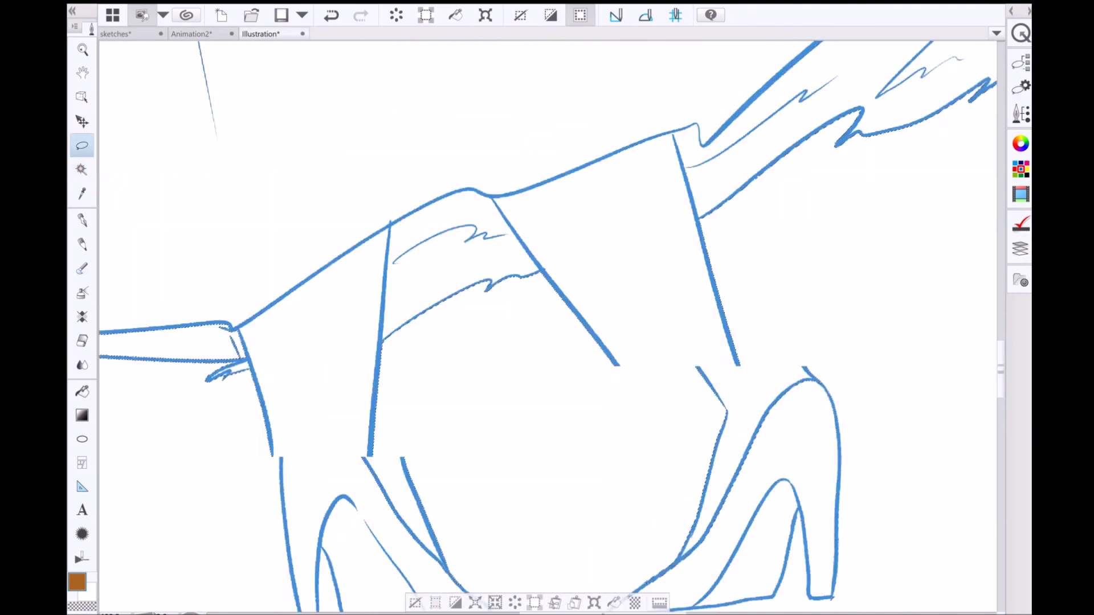
{"action": "scroll", "coordinate": [547, 308], "scroll_direction": "up", "scroll_amount": 2}
{"action": "scroll", "coordinate": [547, 308], "scroll_direction": "up", "scroll_amount": 2}
{"action": "mouse_move", "coordinate": [937, 222]}
{"action": "left_mouse_down"}
{"action": "mouse_move", "coordinate": [401, 115]}
{"action": "mouse_move", "coordinate": [398, 428]}
{"action": "mouse_move", "coordinate": [647, 321]}
{"action": "left_mouse_up"}
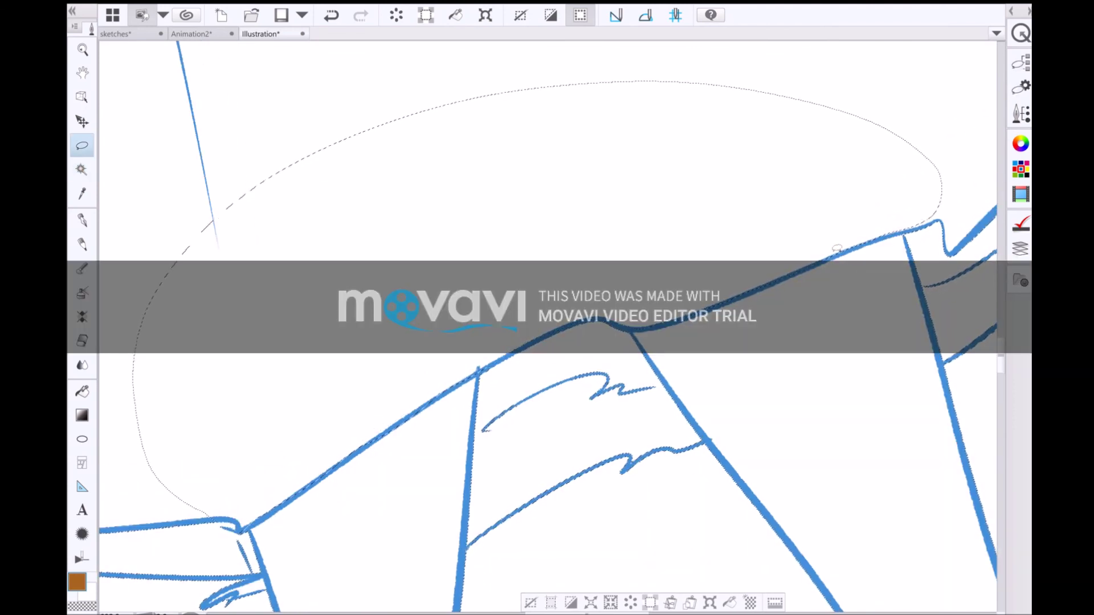
- Extend the lasso selection from the waistband along the inner arm to the armpit and hair edge
{"action": "scroll", "coordinate": [547, 308], "scroll_direction": "down", "scroll_amount": 5}
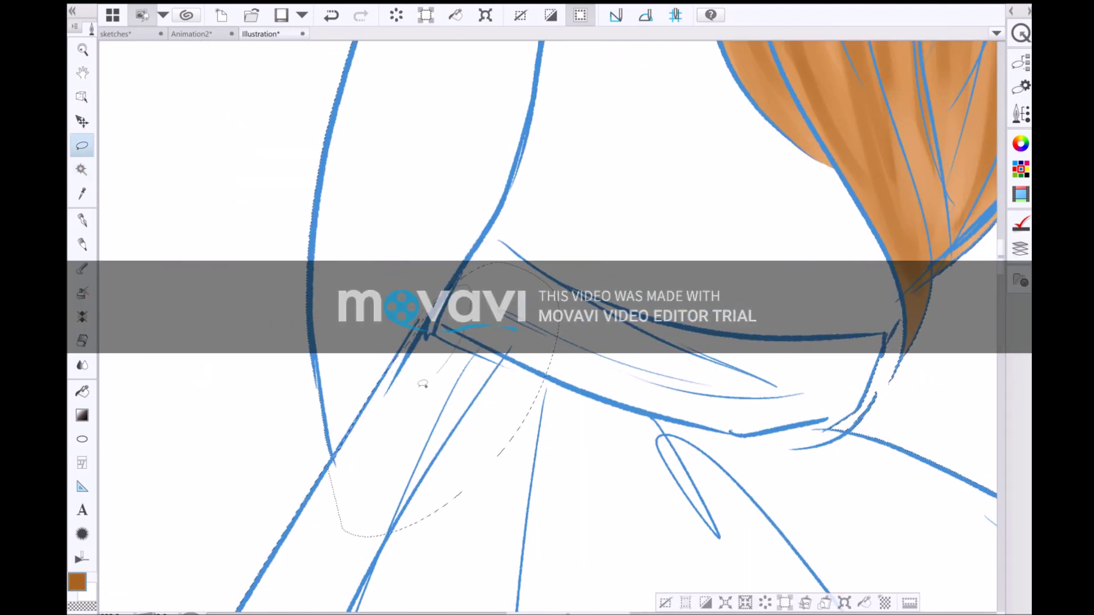
{"action": "scroll", "coordinate": [413, 365], "scroll_direction": "up", "scroll_amount": 3}
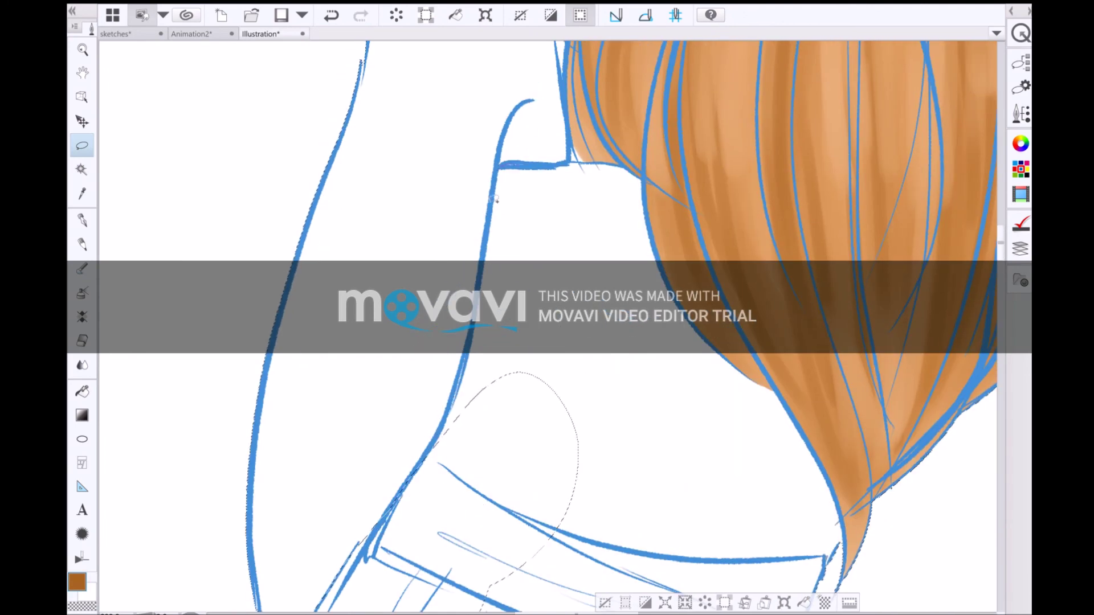
{"action": "scroll", "coordinate": [547, 308], "scroll_direction": "up", "scroll_amount": 5}
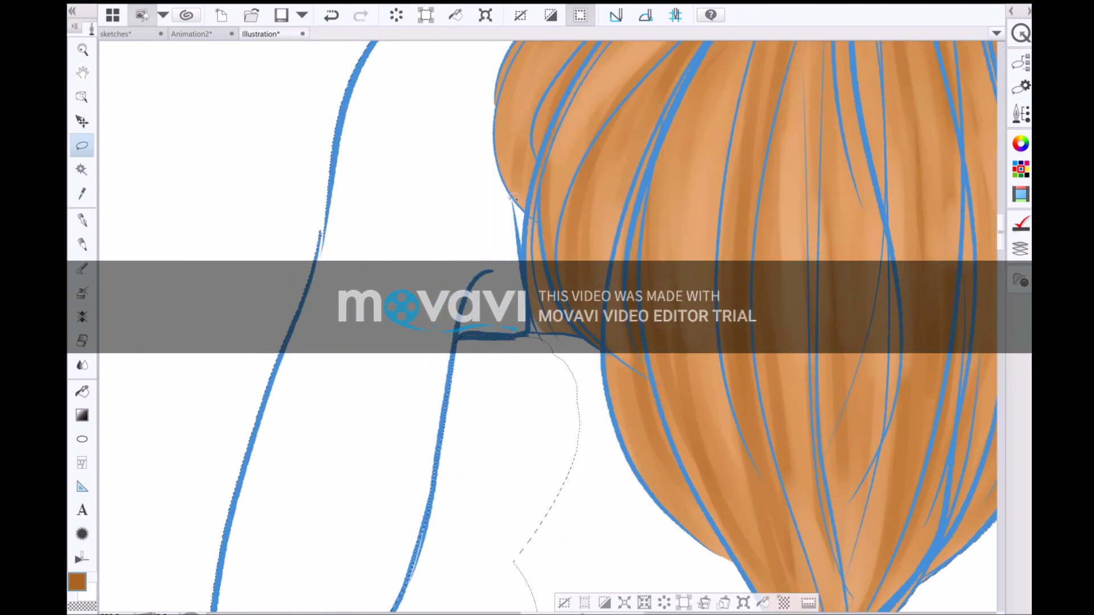
- Delete the skin paint outside the line art, clear the selection and return to the brush for the face
{"action": "scroll", "coordinate": [547, 308], "scroll_direction": "down", "scroll_amount": 6}
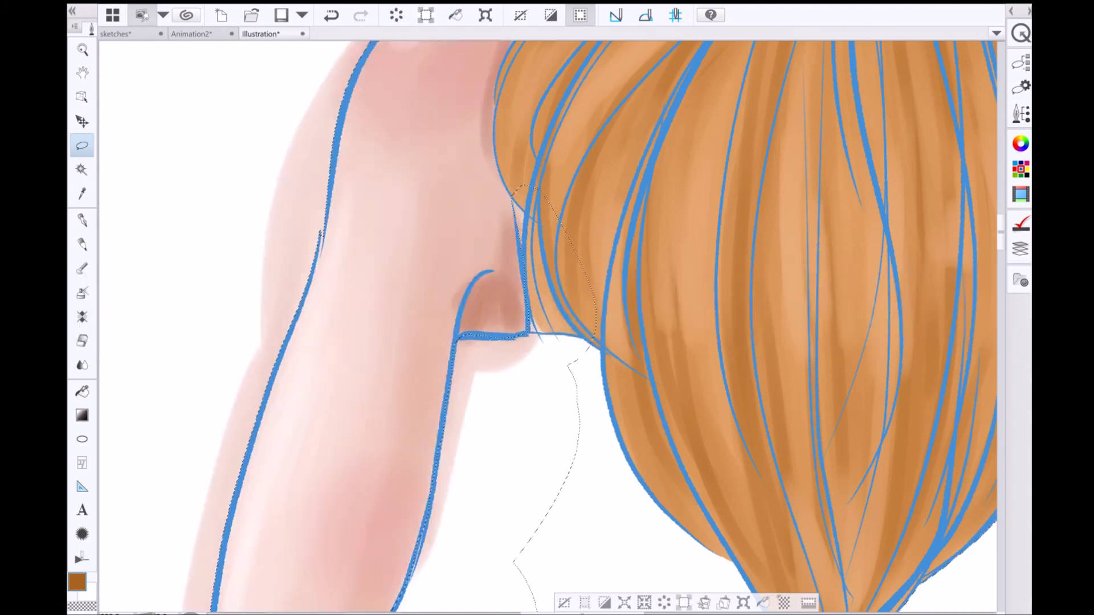
{"action": "key", "text": "ctrl+d"}
{"action": "scroll", "coordinate": [547, 308], "scroll_direction": "down", "scroll_amount": 2}
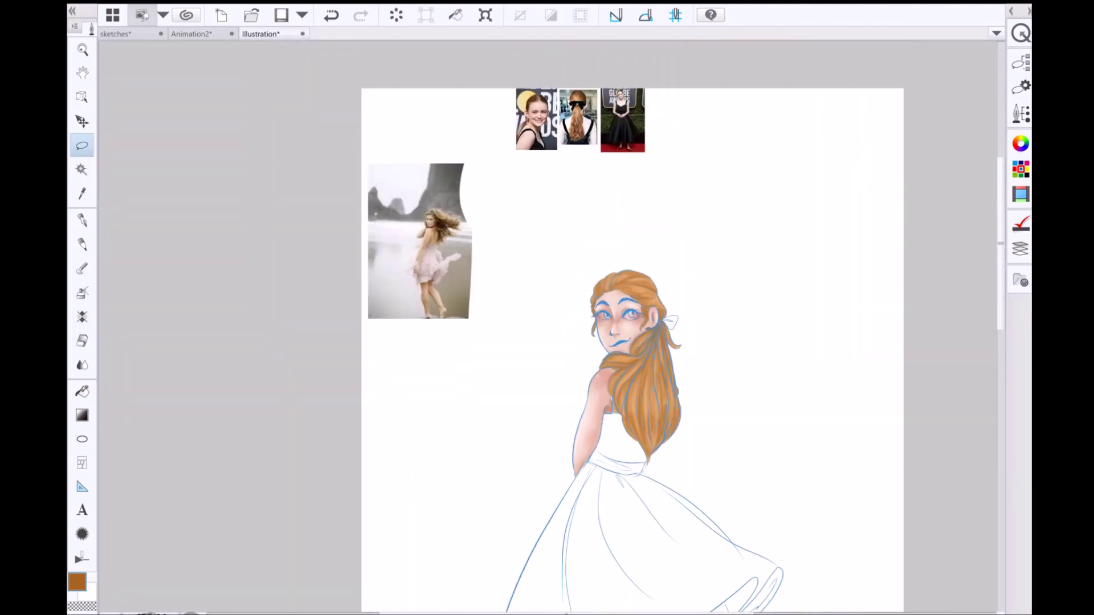
{"action": "scroll", "coordinate": [939, 191], "scroll_direction": "up", "scroll_amount": 8}
{"action": "key", "text": "b"}
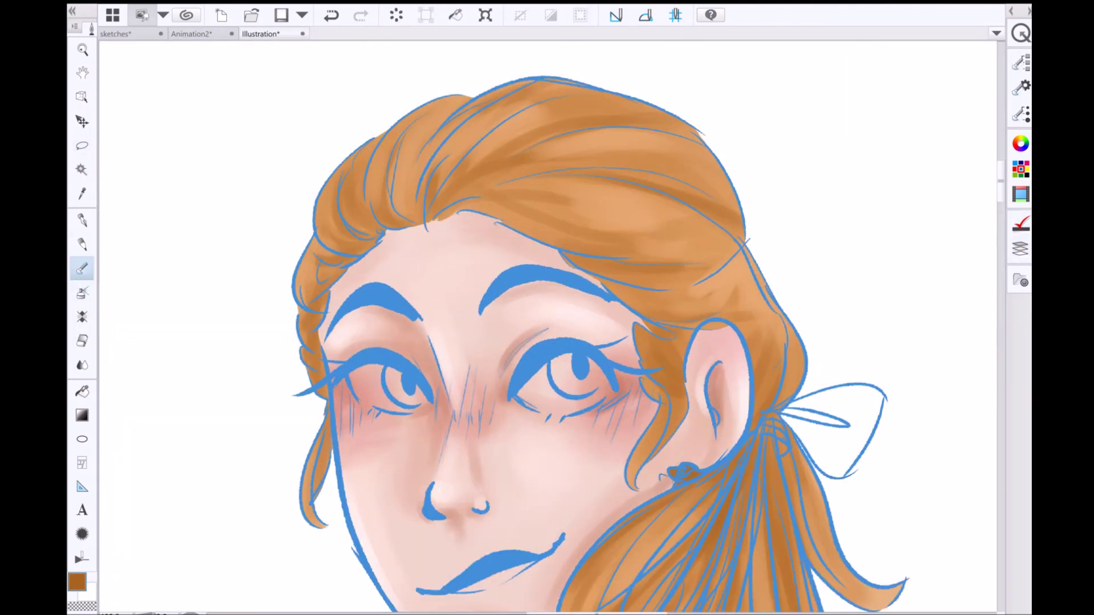
- Paint the eyeballs of both eyes white inside the lash lines
{"action": "scroll", "coordinate": [630, 371], "scroll_direction": "up", "scroll_amount": 3}
{"action": "mouse_move", "coordinate": [490, 365]}
{"action": "left_mouse_down"}
{"action": "mouse_move", "coordinate": [427, 428]}
{"action": "mouse_move", "coordinate": [523, 384]}
{"action": "mouse_move", "coordinate": [512, 389]}
{"action": "left_mouse_up"}
{"action": "left_click_drag", "start_coordinate": [319, 353], "coordinate": [368, 368]}
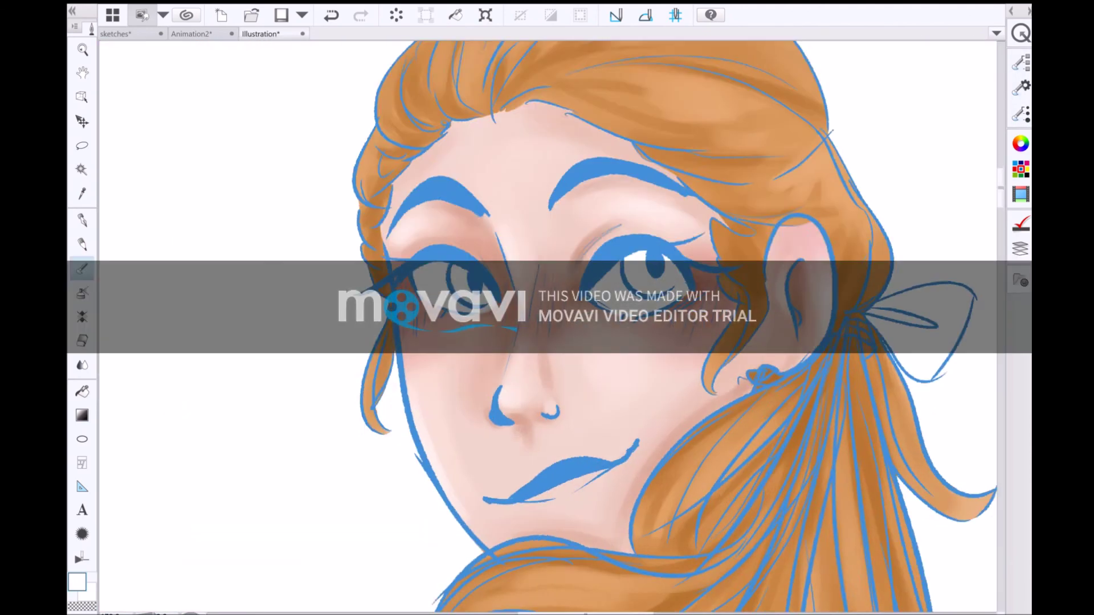
- Paint the teeth white between the lips and erase any paint that spills over the mouth's outline
{"action": "scroll", "coordinate": [433, 333], "scroll_direction": "up", "scroll_amount": 3}
{"action": "key", "text": "n"}
{"action": "key", "text": "b"}
{"action": "scroll", "coordinate": [679, 593], "scroll_direction": "up", "scroll_amount": 5}
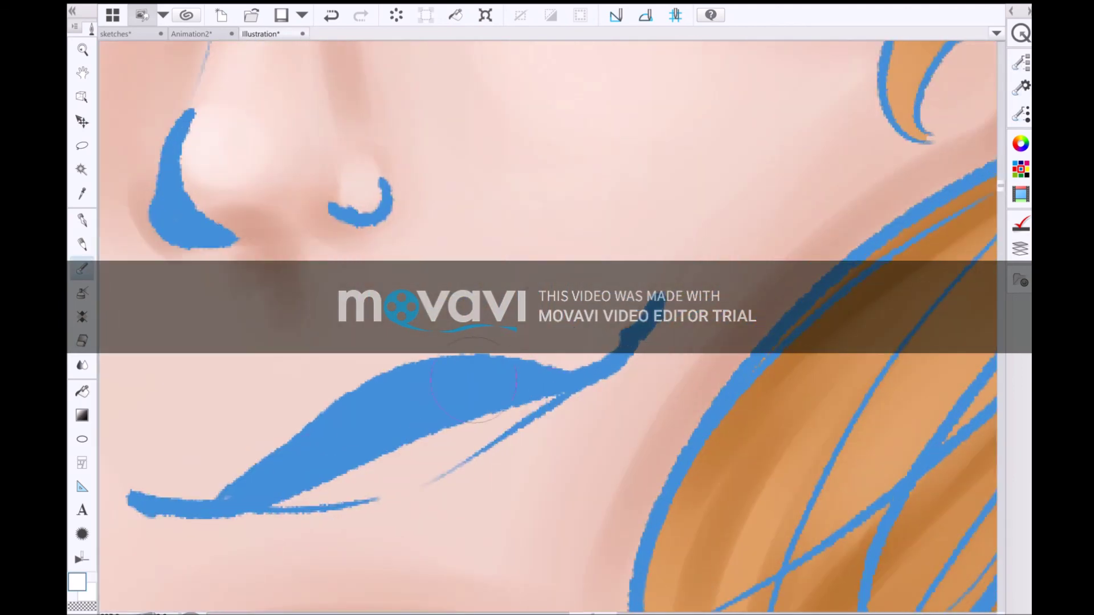
{"action": "mouse_move", "coordinate": [354, 469]}
{"action": "left_mouse_down"}
{"action": "mouse_move", "coordinate": [467, 439]}
{"action": "mouse_move", "coordinate": [369, 463]}
{"action": "left_mouse_up"}
{"action": "key", "text": "n"}
{"action": "scroll", "coordinate": [476, 439], "scroll_direction": "down", "scroll_amount": 5}
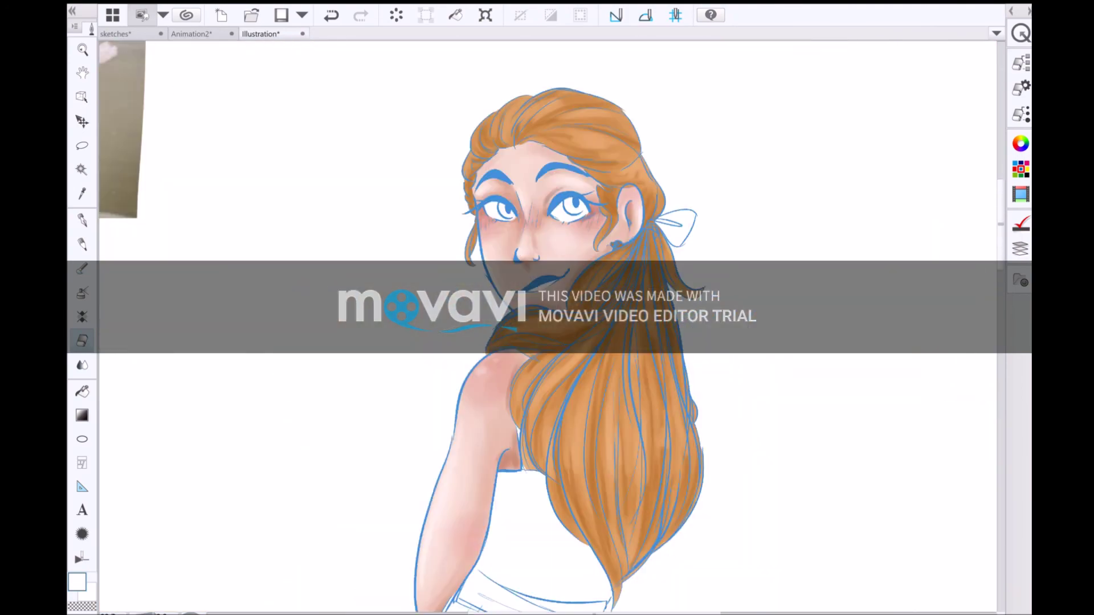
- Shade the whites of both eyes with a pale grey-blue beneath the upper lids
{"action": "scroll", "coordinate": [930, 291], "scroll_direction": "up", "scroll_amount": 5}
{"action": "key", "text": "b"}
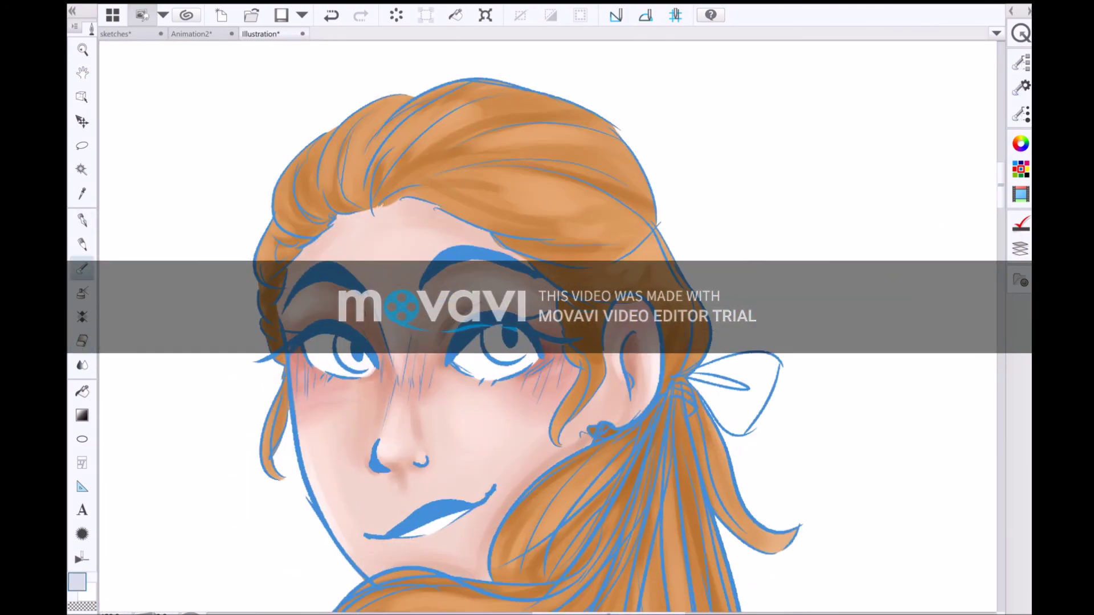
{"action": "scroll", "coordinate": [920, 290], "scroll_direction": "up", "scroll_amount": 3}
- Sample the grey-blue iris colour from the smiling woman's eyes in the reference photo
{"action": "scroll", "coordinate": [232, 380], "scroll_direction": "down", "scroll_amount": 2}
{"action": "left_click_drag", "start_coordinate": [232, 380], "coordinate": [245, 570]}
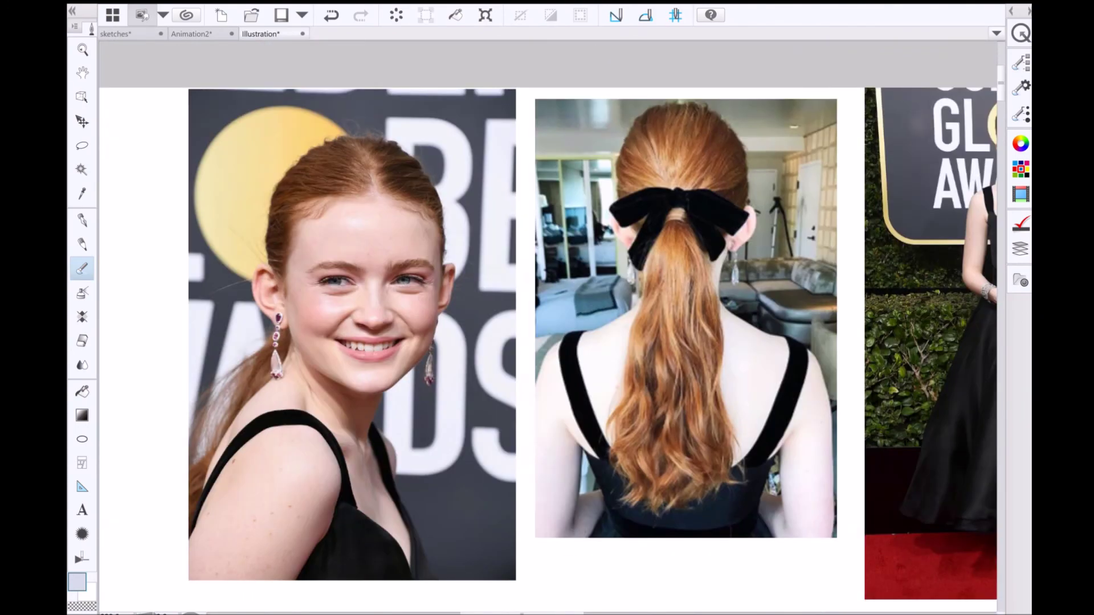
{"action": "scroll", "coordinate": [547, 324], "scroll_direction": "up", "scroll_amount": 3}
{"action": "key", "text": "i"}
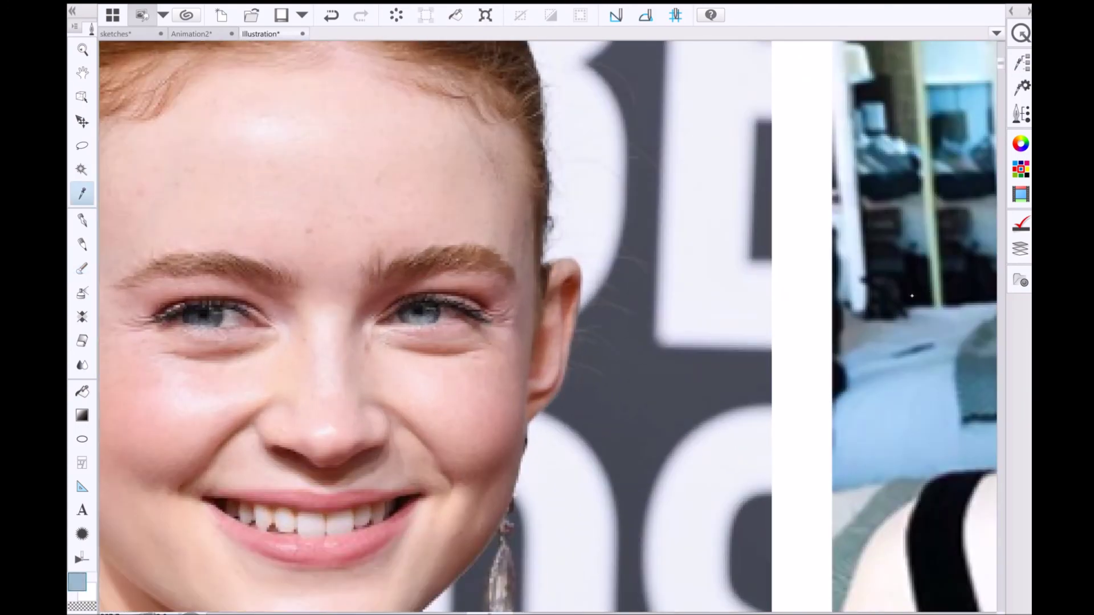
{"action": "scroll", "coordinate": [912, 296], "scroll_direction": "down", "scroll_amount": 2}
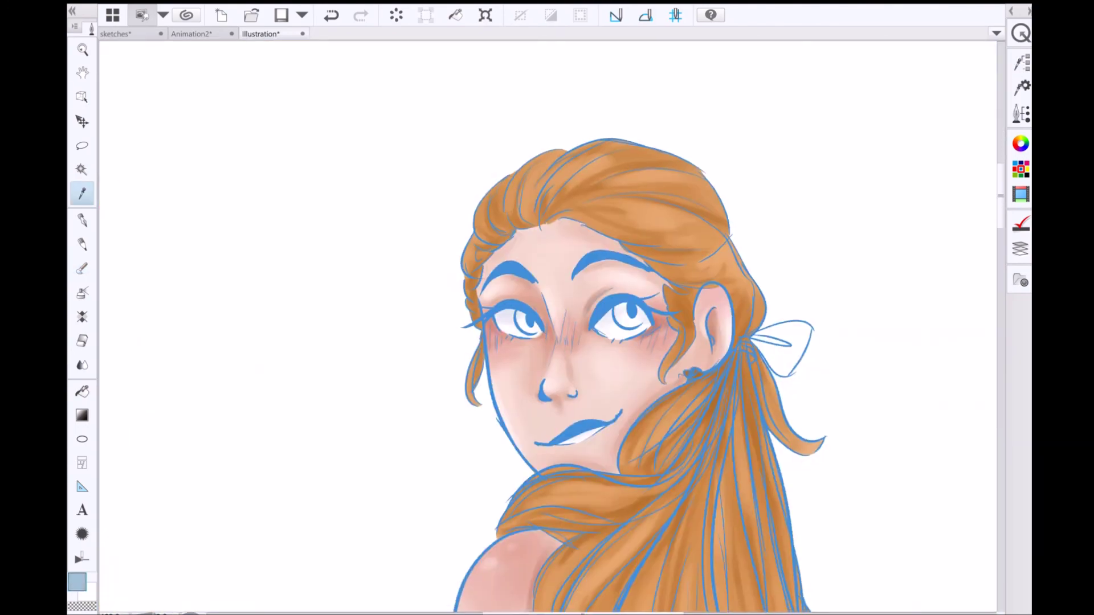
- Paint both irises light blue with the brush, redoing the first stroke
{"action": "key", "text": "b"}
{"action": "scroll", "coordinate": [415, 366], "scroll_direction": "up", "scroll_amount": 3}
{"action": "left_click_drag", "start_coordinate": [388, 342], "coordinate": [421, 376]}
{"action": "key", "text": "ctrl+z"}
{"action": "left_click_drag", "start_coordinate": [798, 353], "coordinate": [661, 342]}
{"action": "mouse_move", "coordinate": [604, 325]}
{"action": "left_mouse_down"}
{"action": "mouse_move", "coordinate": [633, 348]}
{"action": "mouse_move", "coordinate": [653, 319]}
{"action": "left_mouse_up"}
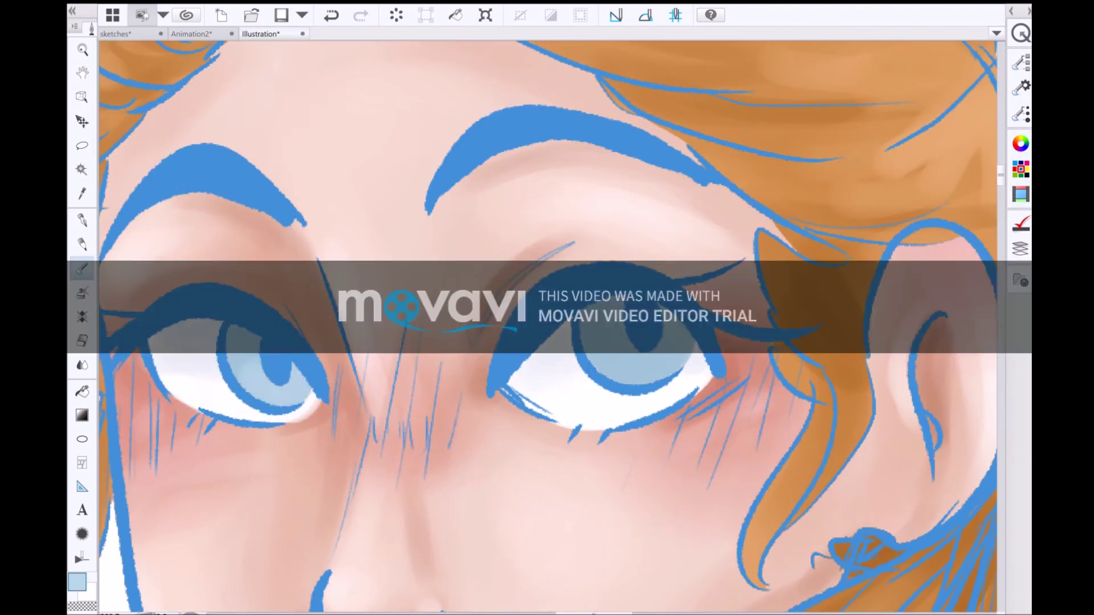
- Blend a paler blue highlight into the lower part of both irises and darken their upper part
{"action": "left_click_drag", "start_coordinate": [614, 349], "coordinate": [645, 369]}
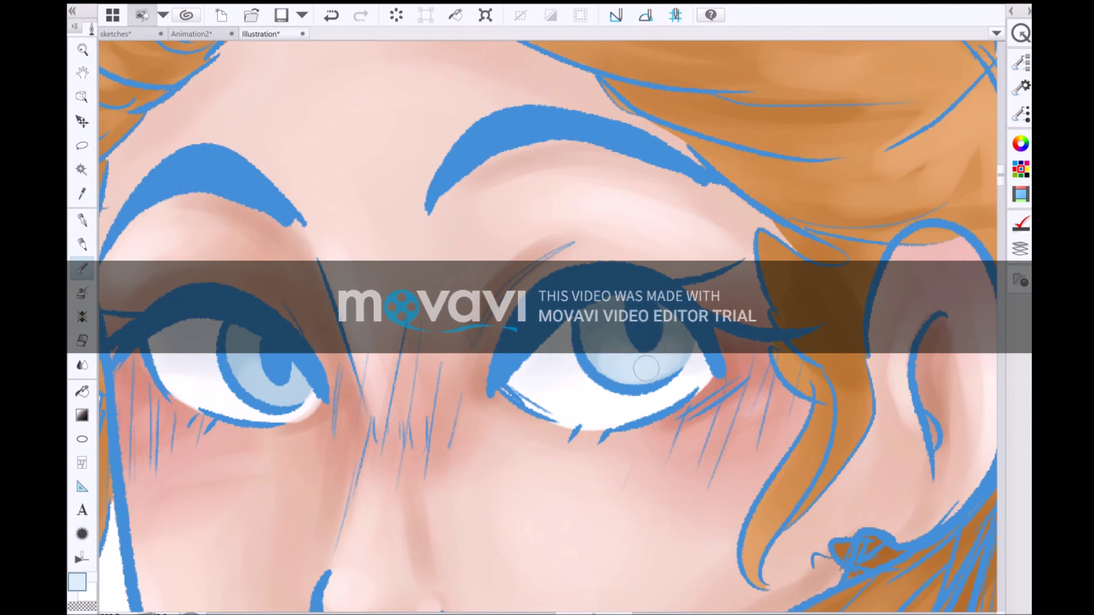
{"action": "left_click_drag", "start_coordinate": [268, 391], "coordinate": [293, 393]}
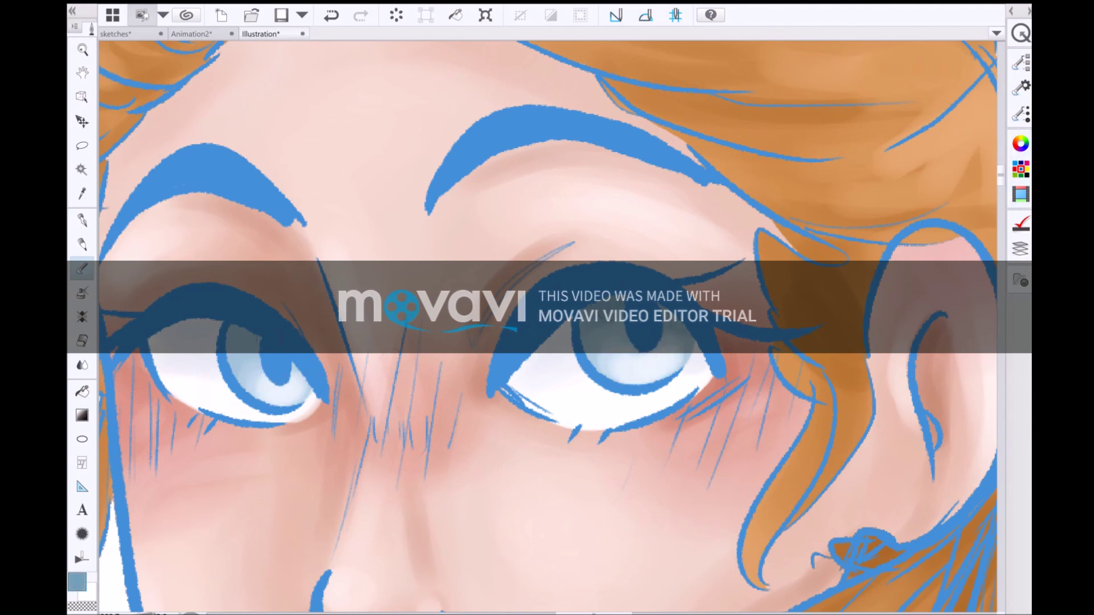
{"action": "key", "text": "Home"}
{"action": "scroll", "coordinate": [547, 324], "scroll_direction": "down", "scroll_amount": 3}
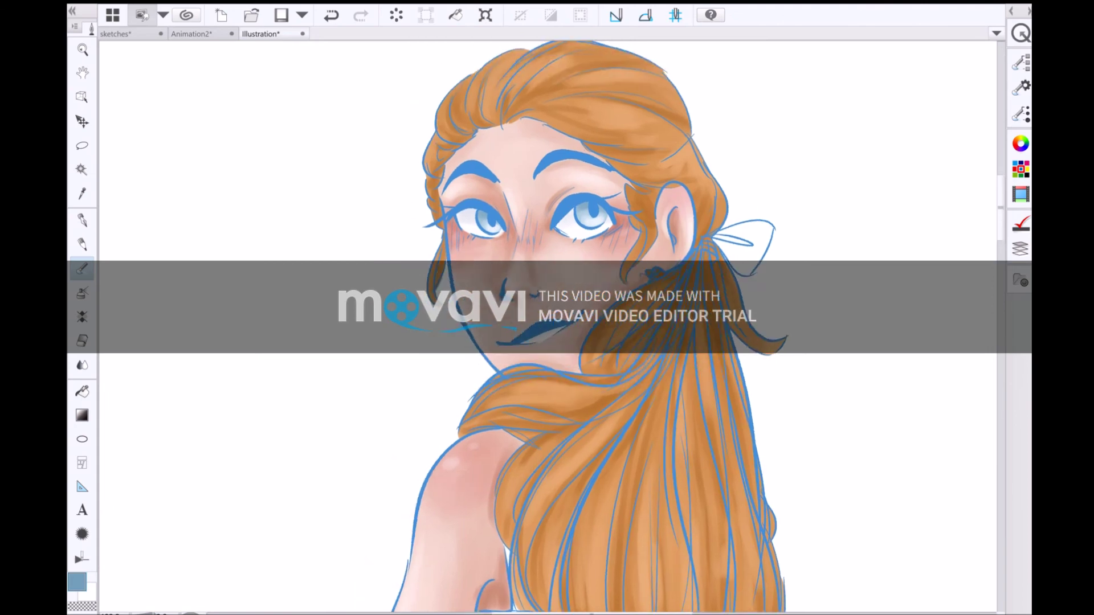
- Sample the near-black of the reference dress and paint the bodice and waistband with it
{"action": "scroll", "coordinate": [548, 325], "scroll_direction": "up", "scroll_amount": 5}
{"action": "key", "text": "d"}
{"action": "left_click", "coordinate": [538, 195]}
{"action": "scroll", "coordinate": [547, 325], "scroll_direction": "down", "scroll_amount": 5}
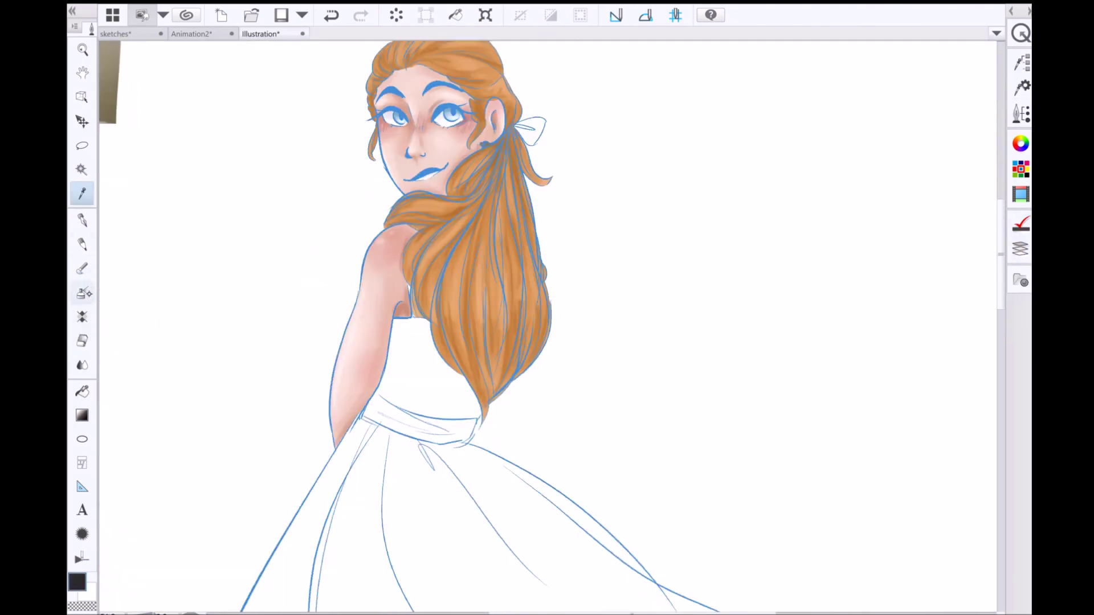
{"action": "scroll", "coordinate": [547, 324], "scroll_direction": "down", "scroll_amount": 2}
{"action": "key", "text": "b"}
{"action": "mouse_move", "coordinate": [422, 216]}
{"action": "left_mouse_down"}
{"action": "mouse_move", "coordinate": [410, 263]}
{"action": "mouse_move", "coordinate": [444, 353]}
{"action": "mouse_move", "coordinate": [468, 376]}
{"action": "left_mouse_up"}
- Block in the flared skirt from waist to hem with broad, soft near-black brush strokes
{"action": "scroll", "coordinate": [547, 325], "scroll_direction": "down", "scroll_amount": 2}
{"action": "mouse_move", "coordinate": [456, 228]}
{"action": "left_mouse_down"}
{"action": "mouse_move", "coordinate": [370, 356]}
{"action": "mouse_move", "coordinate": [333, 461]}
{"action": "left_mouse_up"}
{"action": "mouse_move", "coordinate": [461, 234]}
{"action": "left_mouse_down"}
{"action": "mouse_move", "coordinate": [387, 393]}
{"action": "mouse_move", "coordinate": [316, 453]}
{"action": "left_mouse_up"}
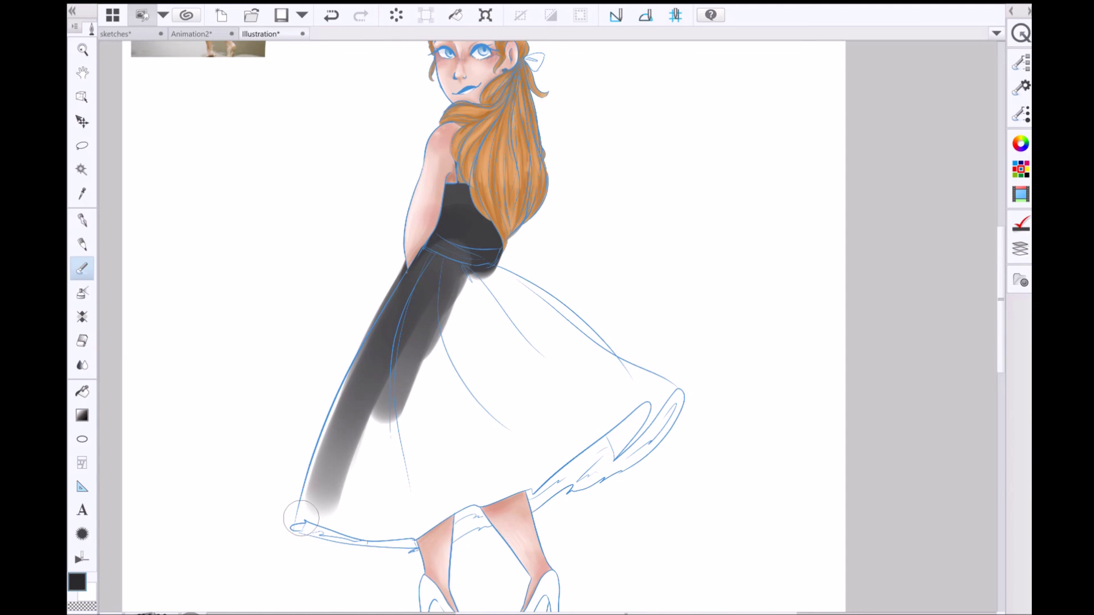
{"action": "mouse_move", "coordinate": [456, 245]}
{"action": "left_mouse_down"}
{"action": "mouse_move", "coordinate": [684, 405]}
{"action": "mouse_move", "coordinate": [484, 516]}
{"action": "mouse_move", "coordinate": [313, 507]}
{"action": "mouse_move", "coordinate": [393, 296]}
{"action": "mouse_move", "coordinate": [450, 491]}
{"action": "mouse_move", "coordinate": [570, 365]}
{"action": "mouse_move", "coordinate": [428, 370]}
{"action": "mouse_move", "coordinate": [456, 342]}
{"action": "mouse_move", "coordinate": [410, 456]}
{"action": "left_mouse_up"}
- Cover the bodice and skirt with solid near-black using the pen, filling the patchy areas down to the hem
{"action": "key", "text": "p"}
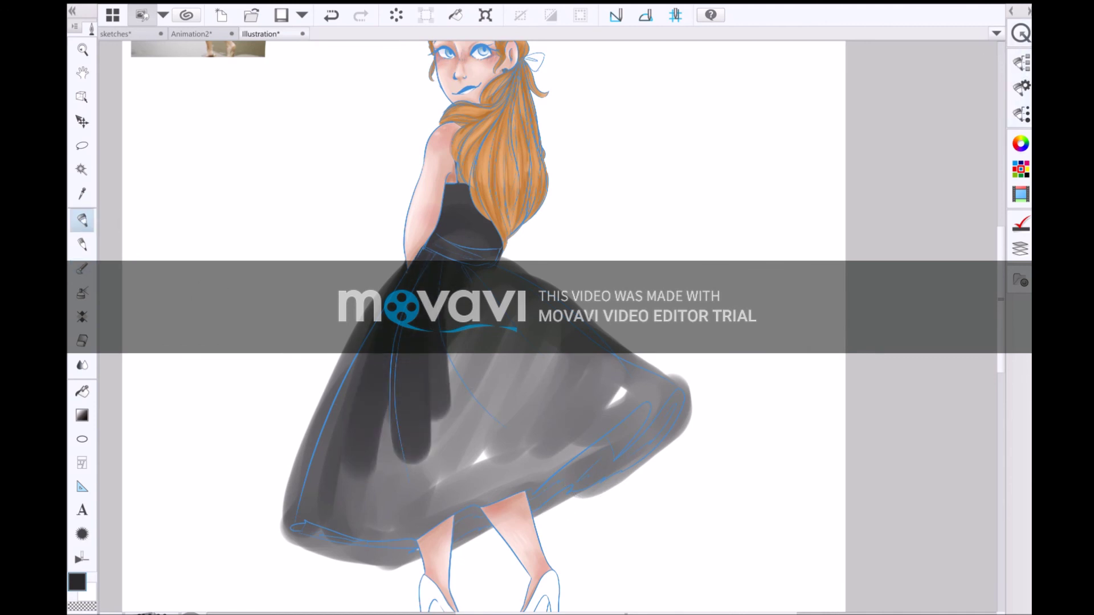
{"action": "scroll", "coordinate": [589, 337], "scroll_direction": "down", "scroll_amount": 1}
{"action": "left_click_drag", "start_coordinate": [456, 222], "coordinate": [501, 285]}
{"action": "mouse_move", "coordinate": [410, 325]}
{"action": "left_mouse_down"}
{"action": "mouse_move", "coordinate": [342, 490]}
{"action": "mouse_move", "coordinate": [433, 530]}
{"action": "left_mouse_up"}
{"action": "mouse_move", "coordinate": [410, 513]}
{"action": "left_mouse_down"}
{"action": "mouse_move", "coordinate": [567, 471]}
{"action": "mouse_move", "coordinate": [621, 439]}
{"action": "mouse_move", "coordinate": [629, 392]}
{"action": "mouse_move", "coordinate": [600, 360]}
{"action": "mouse_move", "coordinate": [523, 338]}
{"action": "mouse_move", "coordinate": [478, 288]}
{"action": "mouse_move", "coordinate": [467, 290]}
{"action": "mouse_move", "coordinate": [415, 487]}
{"action": "left_mouse_up"}
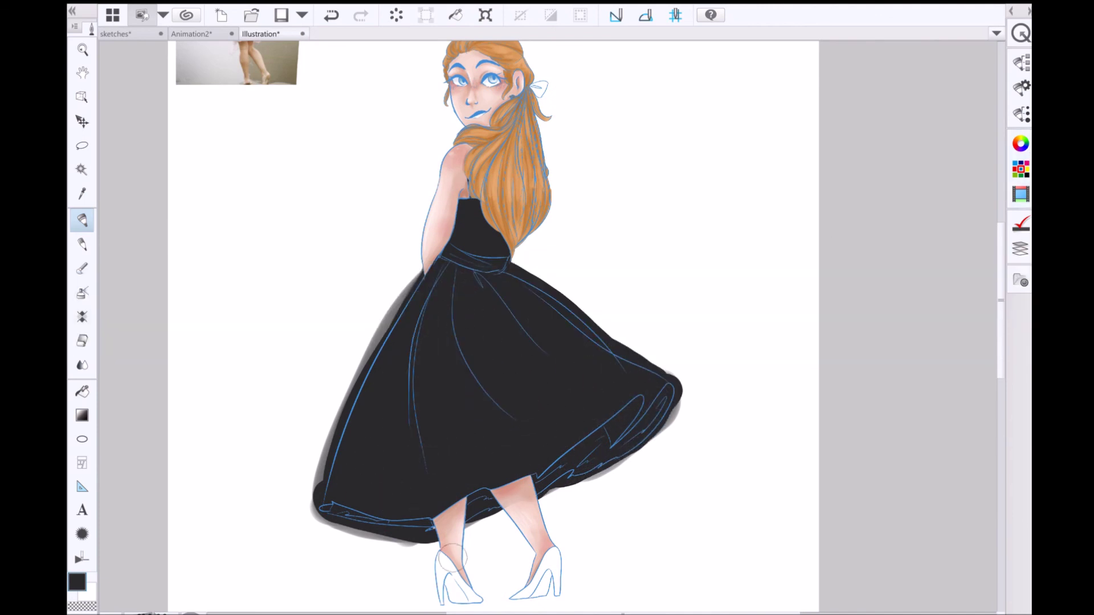
- Paint both high heels and the hair bow solid near-black, redoing the first bow stroke
{"action": "left_click_drag", "start_coordinate": [433, 559], "coordinate": [473, 598]}
{"action": "mouse_move", "coordinate": [502, 513]}
{"action": "left_mouse_down"}
{"action": "mouse_move", "coordinate": [553, 587]}
{"action": "mouse_move", "coordinate": [513, 593]}
{"action": "left_mouse_up"}
{"action": "left_click_drag", "start_coordinate": [541, 74], "coordinate": [544, 109]}
{"action": "key", "text": "ctrl+z"}
{"action": "left_click_drag", "start_coordinate": [892, 103], "coordinate": [924, 121]}
- Brush darker black shadows along the skirt's folds, its front edge and the inside of the raised hem
{"action": "key", "text": "b"}
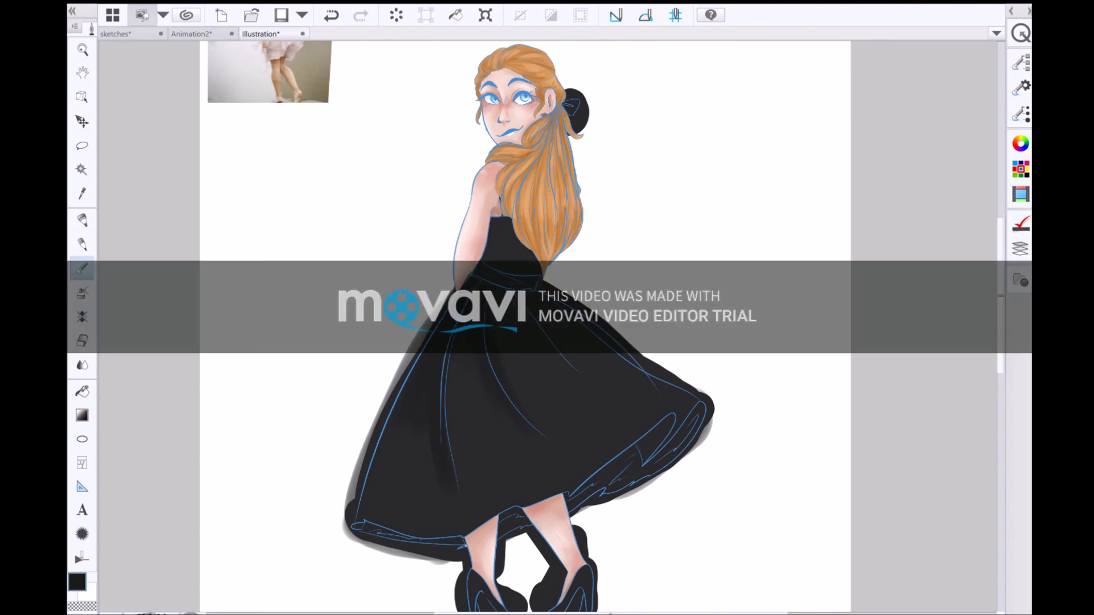
{"action": "left_click_drag", "start_coordinate": [522, 517], "coordinate": [690, 414]}
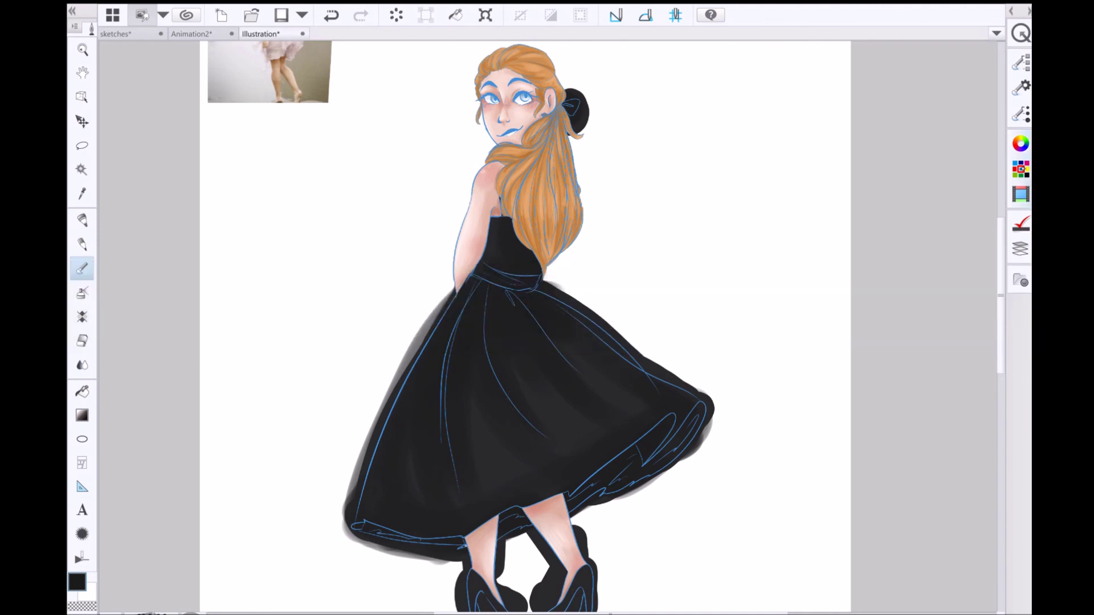
{"action": "mouse_move", "coordinate": [456, 296]}
{"action": "left_mouse_down"}
{"action": "mouse_move", "coordinate": [379, 453]}
{"action": "mouse_move", "coordinate": [371, 536]}
{"action": "left_mouse_up"}
{"action": "mouse_move", "coordinate": [570, 501]}
{"action": "left_mouse_down"}
{"action": "mouse_move", "coordinate": [653, 430]}
{"action": "mouse_move", "coordinate": [694, 423]}
{"action": "mouse_move", "coordinate": [572, 485]}
{"action": "left_mouse_up"}
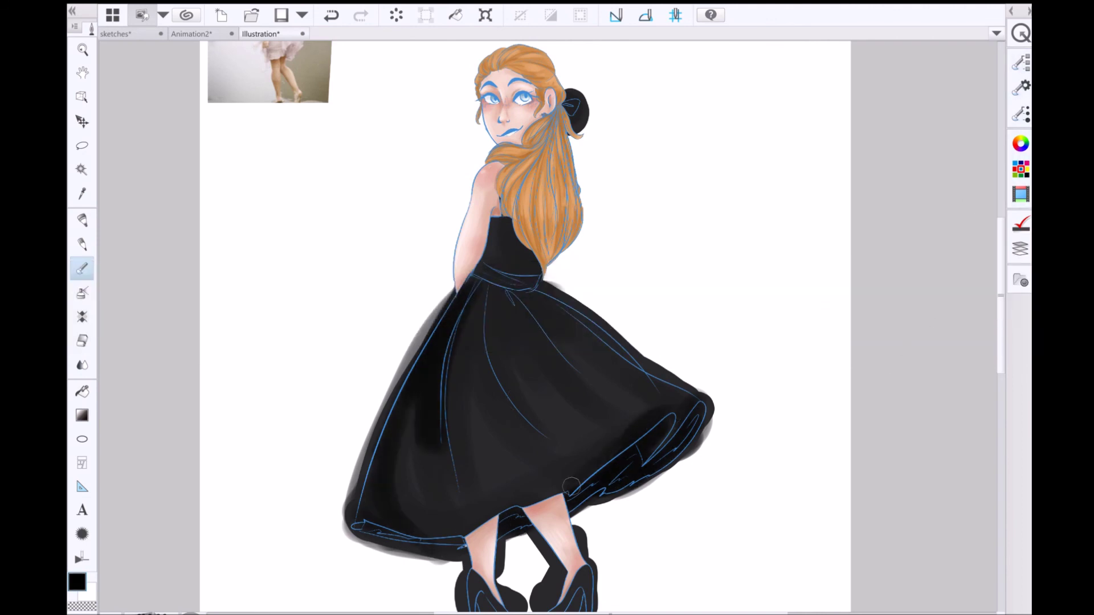
- Deepen the black shadows on the waistband and bodice and along the skirt's central folds
{"action": "left_click_drag", "start_coordinate": [476, 276], "coordinate": [529, 265]}
{"action": "mouse_move", "coordinate": [491, 218]}
{"action": "left_mouse_down"}
{"action": "mouse_move", "coordinate": [498, 313]}
{"action": "mouse_move", "coordinate": [474, 341]}
{"action": "mouse_move", "coordinate": [511, 400]}
{"action": "left_mouse_up"}
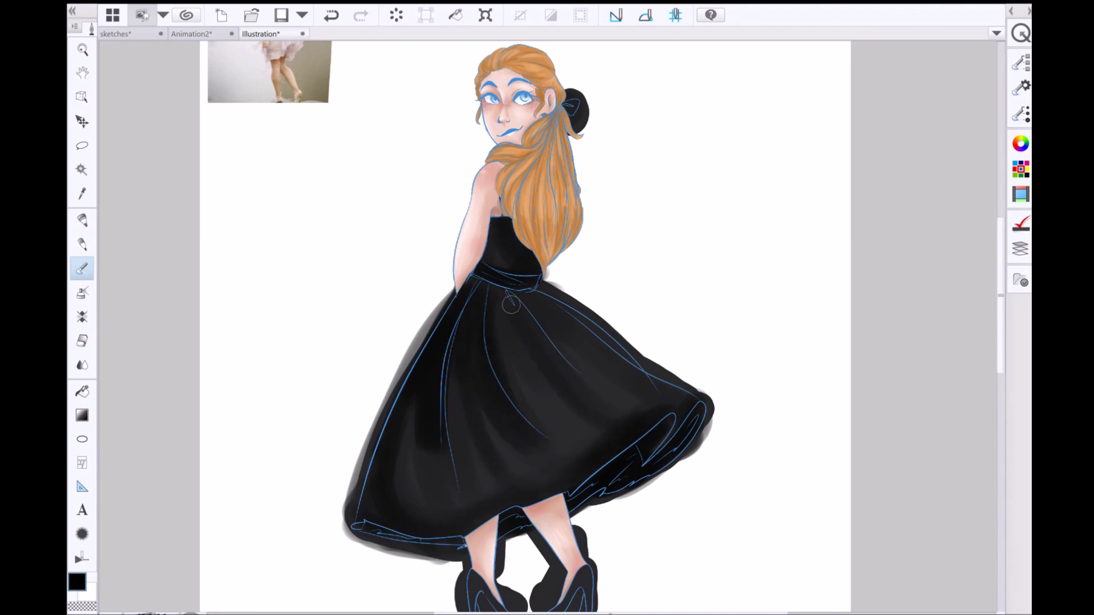
{"action": "mouse_move", "coordinate": [545, 335]}
{"action": "left_mouse_down"}
{"action": "mouse_move", "coordinate": [599, 356]}
{"action": "mouse_move", "coordinate": [630, 416]}
{"action": "mouse_move", "coordinate": [664, 439]}
{"action": "mouse_move", "coordinate": [465, 502]}
{"action": "left_mouse_up"}
- Brush dark grey highlights onto the skirt's folds and the hair bow
{"action": "scroll", "coordinate": [533, 328], "scroll_direction": "up", "scroll_amount": 3}
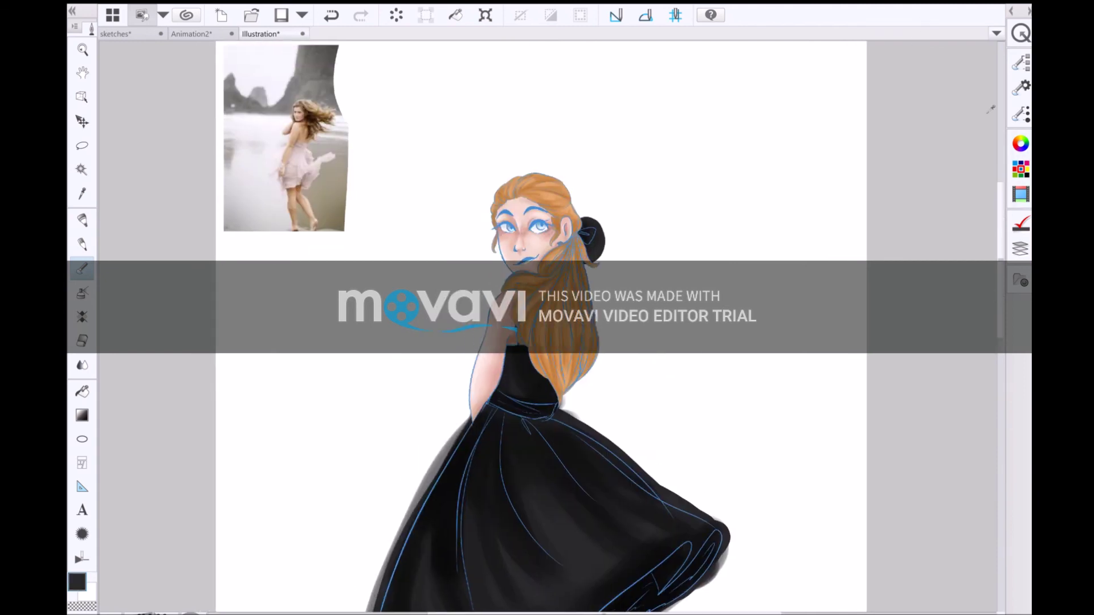
{"action": "scroll", "coordinate": [615, 484], "scroll_direction": "down", "scroll_amount": 3}
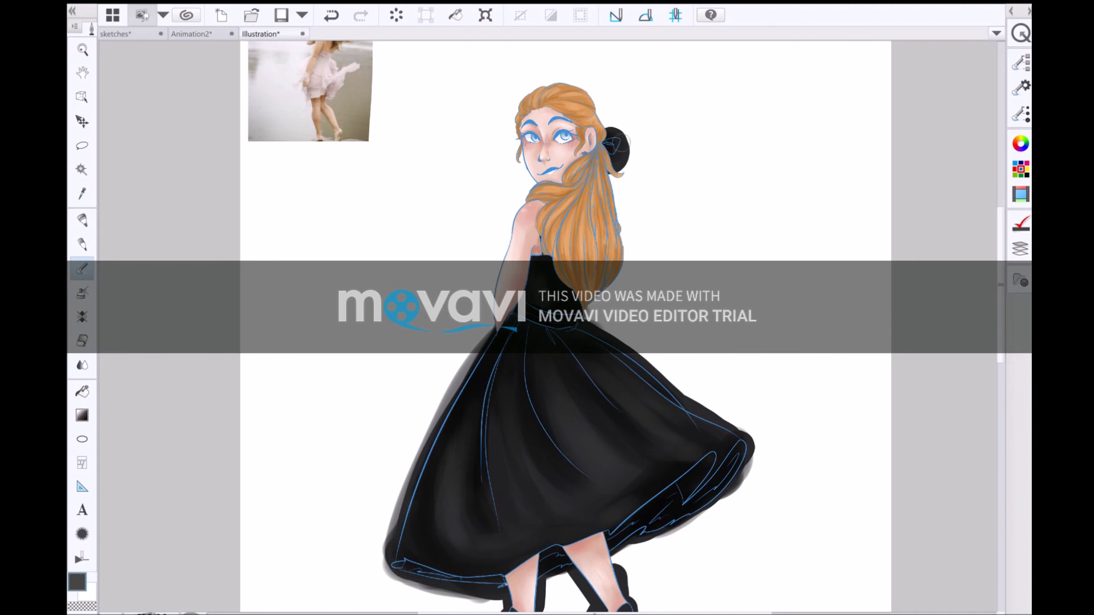
{"action": "left_click_drag", "start_coordinate": [611, 140], "coordinate": [631, 140]}
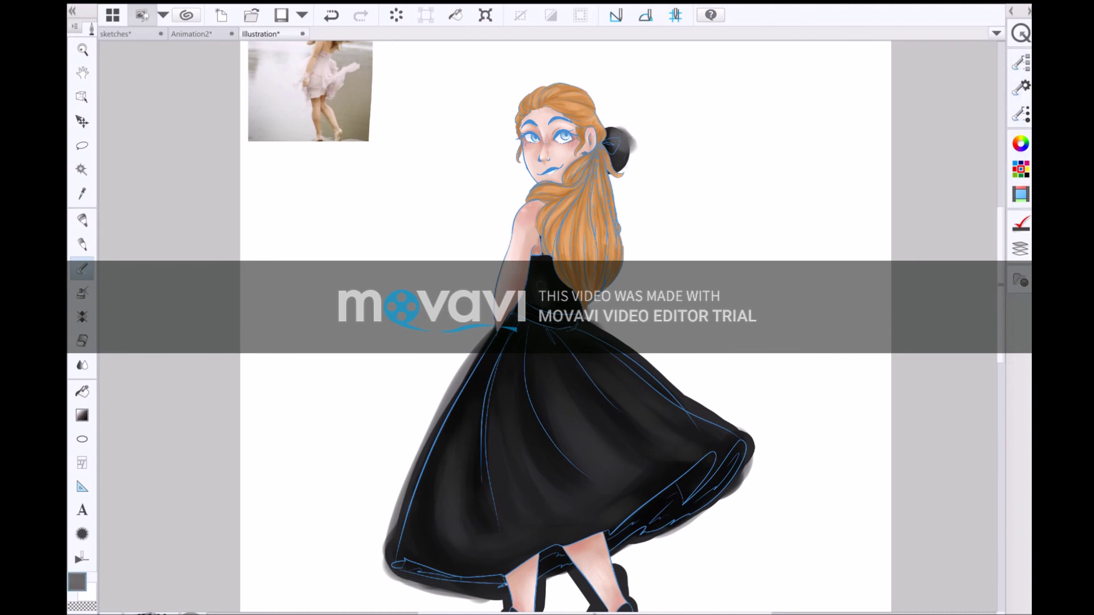
{"action": "mouse_move", "coordinate": [620, 366]}
{"action": "left_mouse_down"}
{"action": "mouse_move", "coordinate": [658, 449]}
{"action": "mouse_move", "coordinate": [618, 485]}
{"action": "left_mouse_up"}
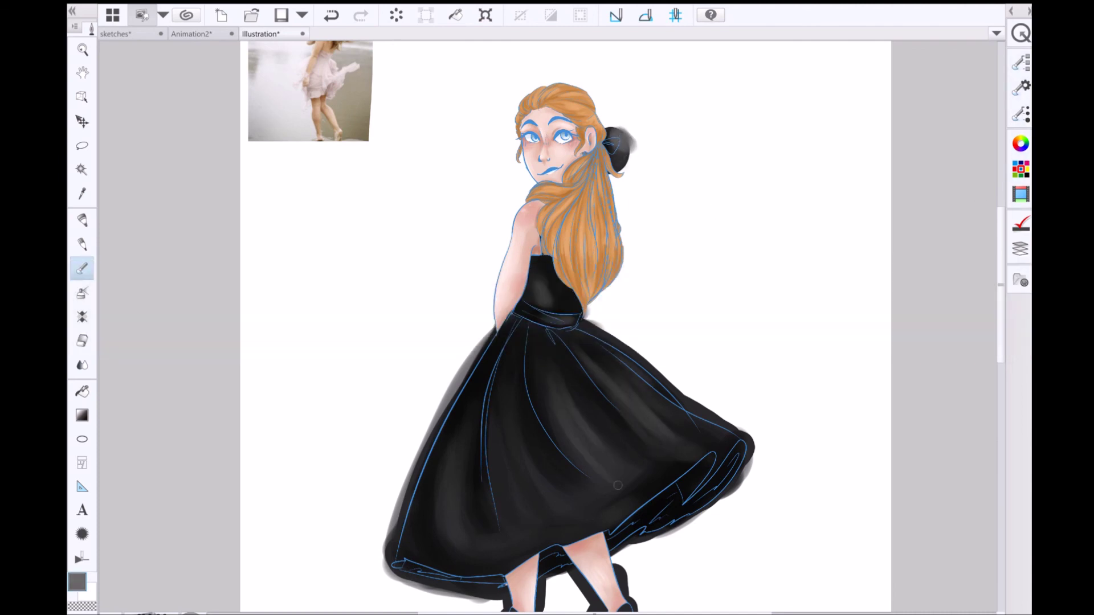
- Shade both high heels with grey highlights and darken the areas around their arches and heels
{"action": "scroll", "coordinate": [631, 500], "scroll_direction": "down", "scroll_amount": 5}
{"action": "scroll", "coordinate": [627, 502], "scroll_direction": "up", "scroll_amount": 3}
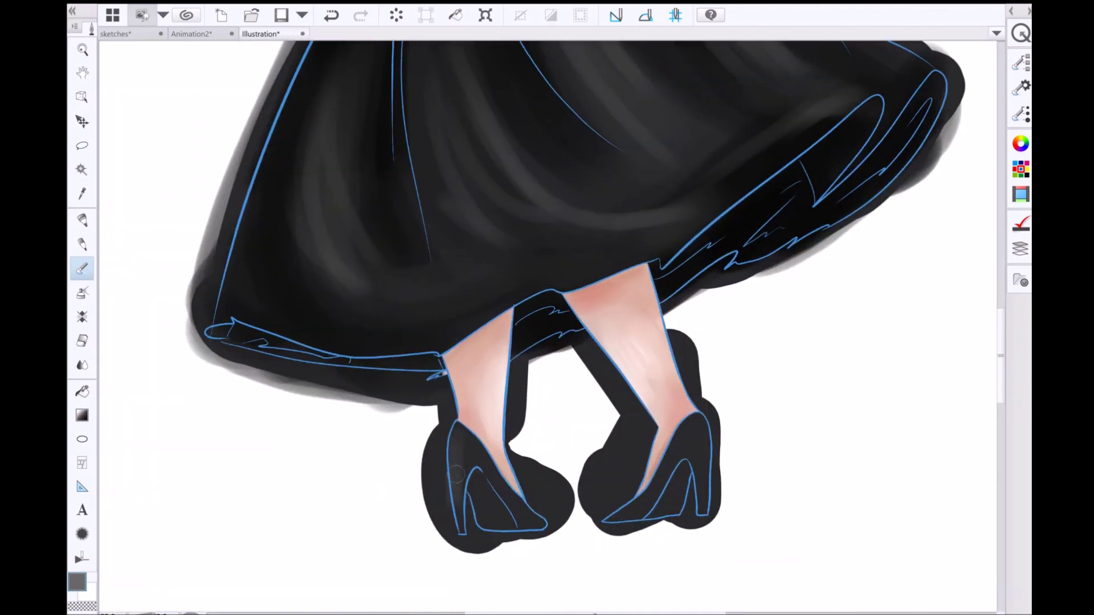
{"action": "left_click_drag", "start_coordinate": [466, 453], "coordinate": [518, 512]}
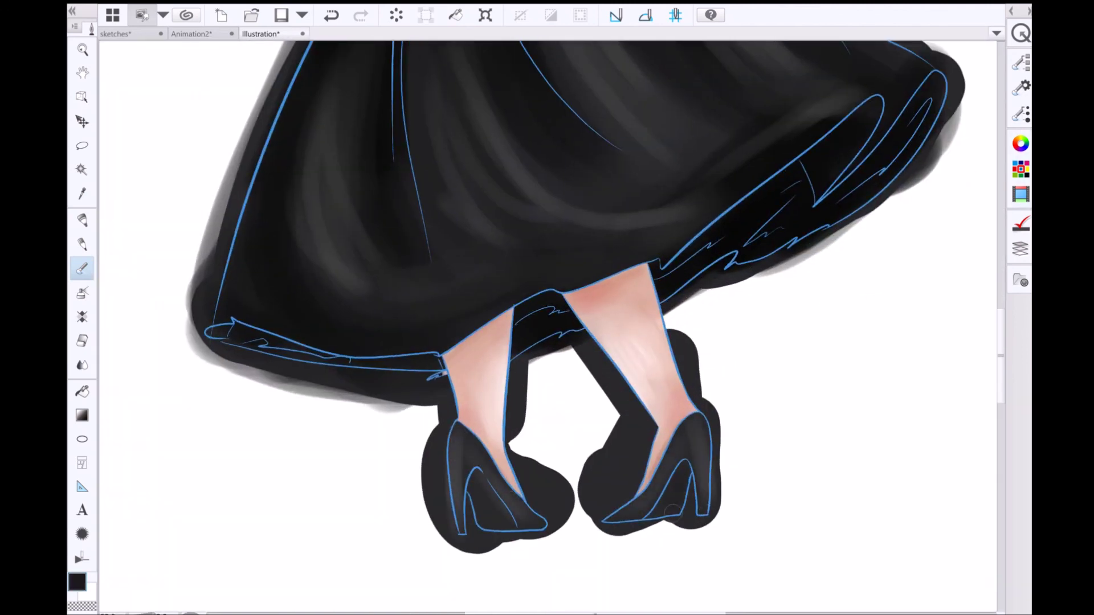
{"action": "mouse_move", "coordinate": [468, 476]}
{"action": "left_mouse_down"}
{"action": "mouse_move", "coordinate": [513, 518]}
{"action": "mouse_move", "coordinate": [522, 510]}
{"action": "mouse_move", "coordinate": [498, 519]}
{"action": "left_mouse_up"}
{"action": "left_click_drag", "start_coordinate": [681, 476], "coordinate": [695, 503]}
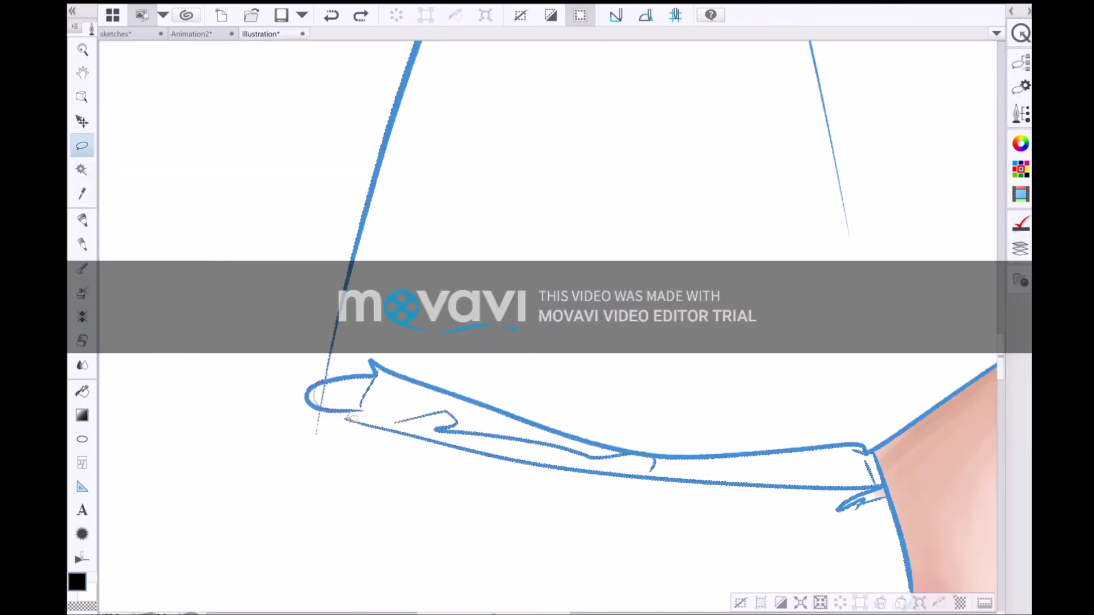
- Lasso along the skirt's lower hem line and trim the black paint outside the line art
{"action": "mouse_move", "coordinate": [342, 365]}
{"action": "left_mouse_down"}
{"action": "mouse_move", "coordinate": [285, 381]}
{"action": "mouse_move", "coordinate": [307, 404]}
{"action": "left_mouse_up"}
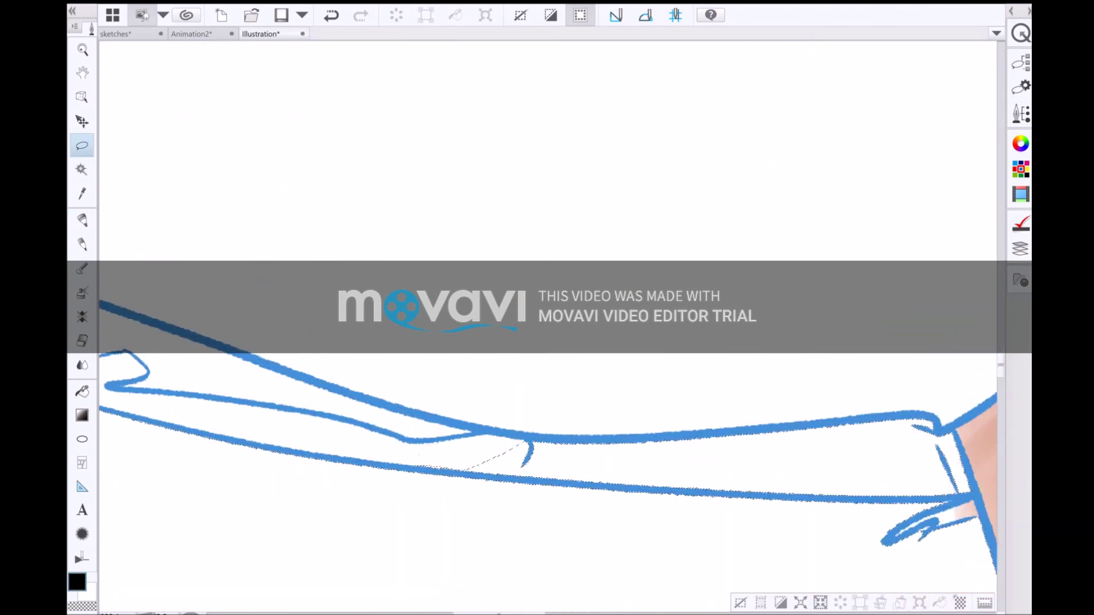
{"action": "left_click_drag", "start_coordinate": [604, 478], "coordinate": [572, 470]}
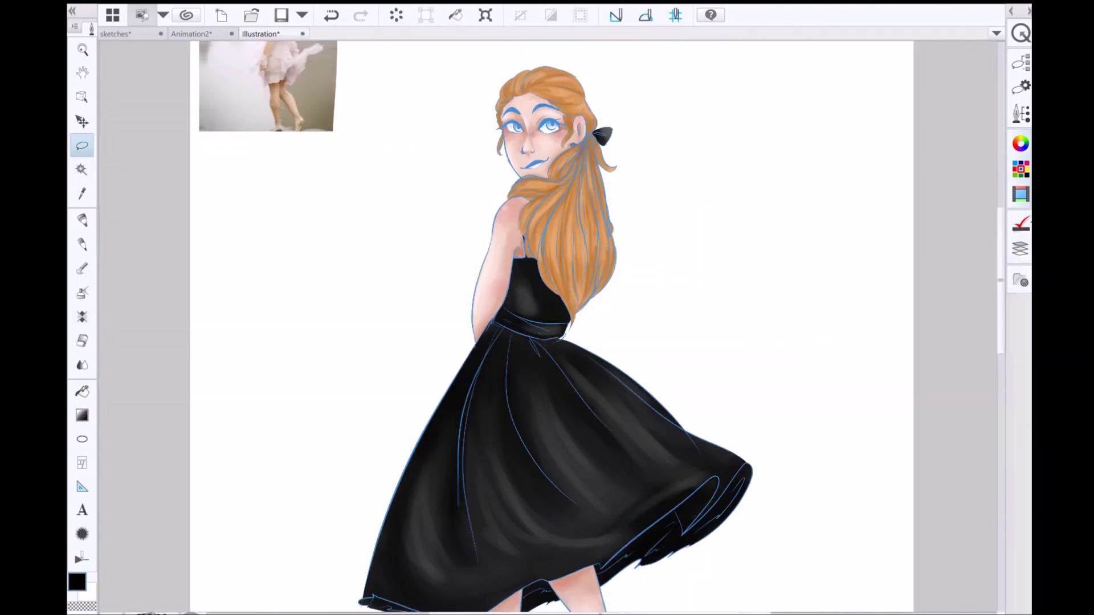
- Recolour the blue line art of the dress and hair bow black with the pen
{"action": "key", "text": "p"}
{"action": "scroll", "coordinate": [547, 325], "scroll_direction": "down", "scroll_amount": 1}
{"action": "key", "text": "ctrl+z"}
{"action": "mouse_move", "coordinate": [703, 393]}
{"action": "left_mouse_down"}
{"action": "mouse_move", "coordinate": [710, 444]}
{"action": "mouse_move", "coordinate": [667, 442]}
{"action": "mouse_move", "coordinate": [550, 301]}
{"action": "mouse_move", "coordinate": [521, 286]}
{"action": "mouse_move", "coordinate": [491, 300]}
{"action": "mouse_move", "coordinate": [497, 318]}
{"action": "mouse_move", "coordinate": [556, 342]}
{"action": "mouse_move", "coordinate": [487, 301]}
{"action": "mouse_move", "coordinate": [518, 353]}
{"action": "mouse_move", "coordinate": [539, 323]}
{"action": "mouse_move", "coordinate": [602, 348]}
{"action": "mouse_move", "coordinate": [734, 238]}
{"action": "mouse_move", "coordinate": [837, 208]}
{"action": "mouse_move", "coordinate": [835, 238]}
{"action": "mouse_move", "coordinate": [728, 267]}
{"action": "mouse_move", "coordinate": [647, 421]}
{"action": "mouse_move", "coordinate": [722, 509]}
{"action": "mouse_move", "coordinate": [853, 421]}
{"action": "left_mouse_up"}
{"action": "scroll", "coordinate": [512, 393], "scroll_direction": "down", "scroll_amount": 5}
{"action": "scroll", "coordinate": [577, 348], "scroll_direction": "up", "scroll_amount": 4}
{"action": "left_click_drag", "start_coordinate": [853, 420], "coordinate": [829, 456]}
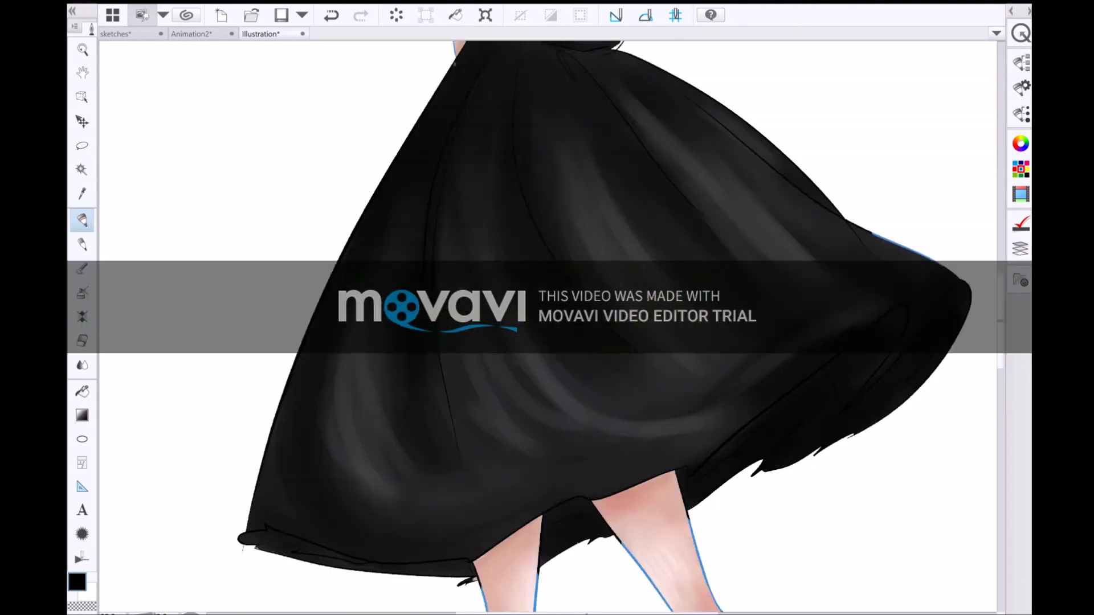
{"action": "left_click_drag", "start_coordinate": [547, 342], "coordinate": [594, 410]}
{"action": "left_click_drag", "start_coordinate": [594, 410], "coordinate": [604, 362]}
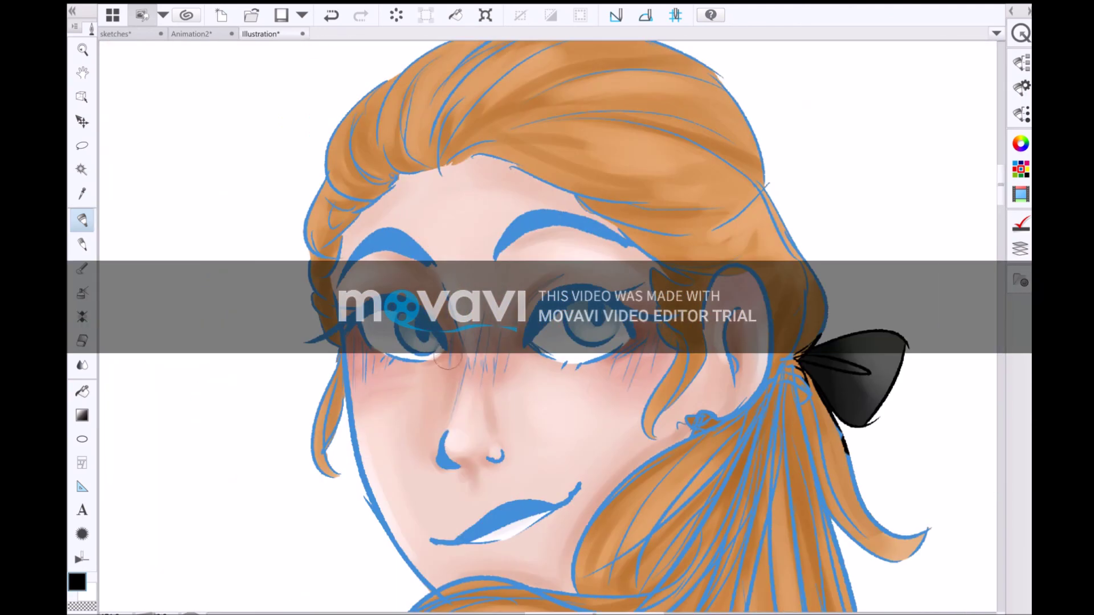
- Recolour the line art of both eyes, the lashes and the lips black
{"action": "left_click_drag", "start_coordinate": [399, 348], "coordinate": [450, 319]}
{"action": "left_click_drag", "start_coordinate": [371, 319], "coordinate": [308, 342]}
{"action": "left_click_drag", "start_coordinate": [524, 337], "coordinate": [624, 344]}
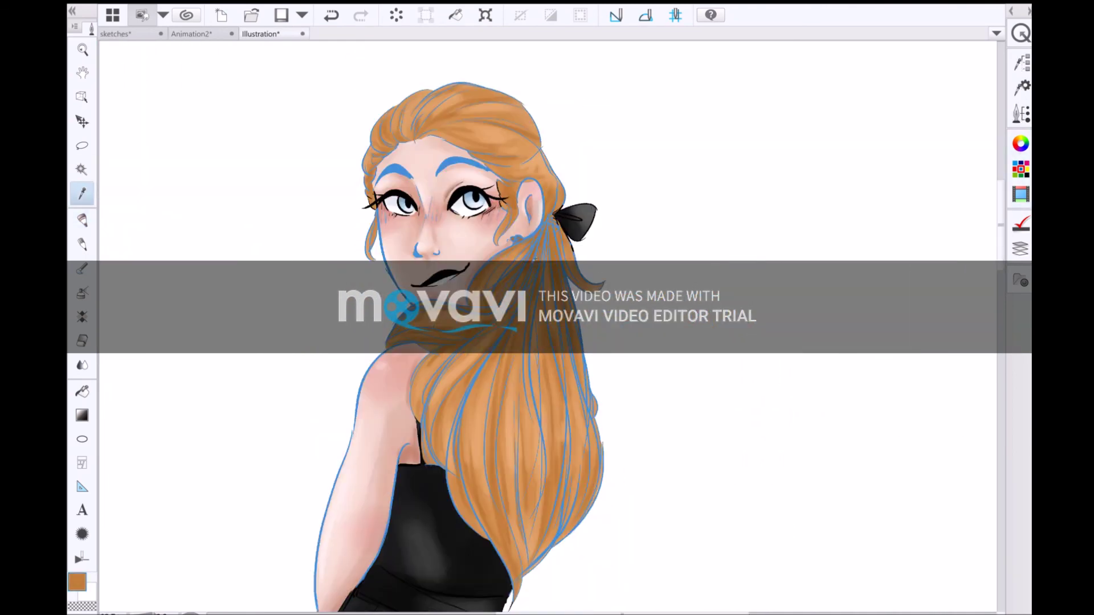
- Recolour the hair lines around the bow, behind the ear and along the upper ponytail dark brown
{"action": "key", "text": "b"}
{"action": "left_click_drag", "start_coordinate": [491, 336], "coordinate": [593, 444]}
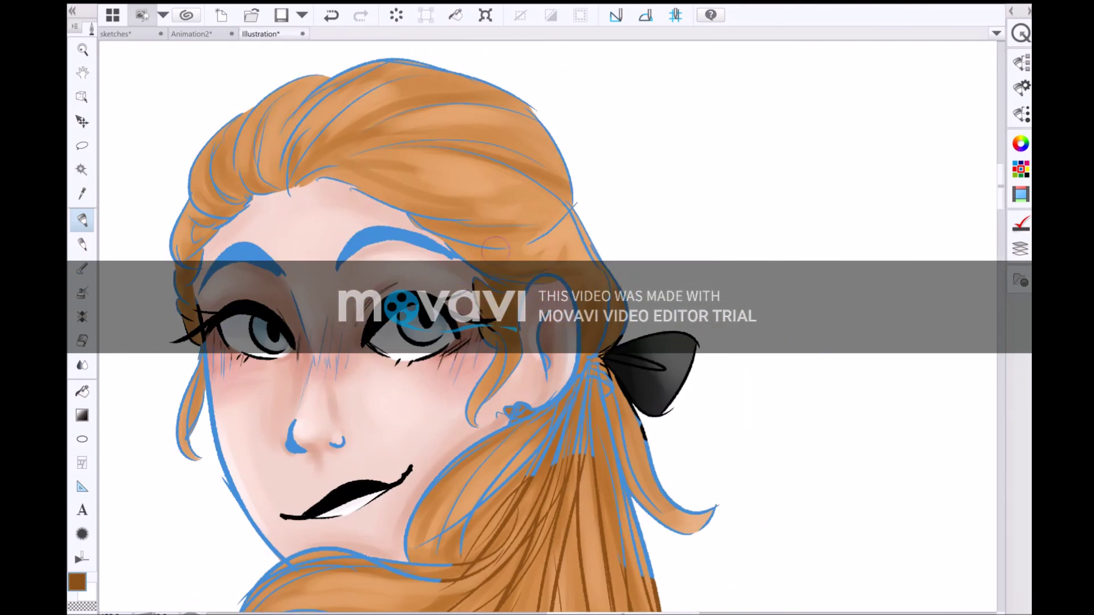
{"action": "left_click_drag", "start_coordinate": [570, 217], "coordinate": [624, 342]}
{"action": "left_click_drag", "start_coordinate": [541, 393], "coordinate": [587, 456]}
{"action": "left_click_drag", "start_coordinate": [513, 410], "coordinate": [410, 564]}
{"action": "scroll", "coordinate": [510, 279], "scroll_direction": "up", "scroll_amount": 3}
{"action": "scroll", "coordinate": [501, 279], "scroll_direction": "down", "scroll_amount": 2}
{"action": "scroll", "coordinate": [502, 279], "scroll_direction": "up", "scroll_amount": 1}
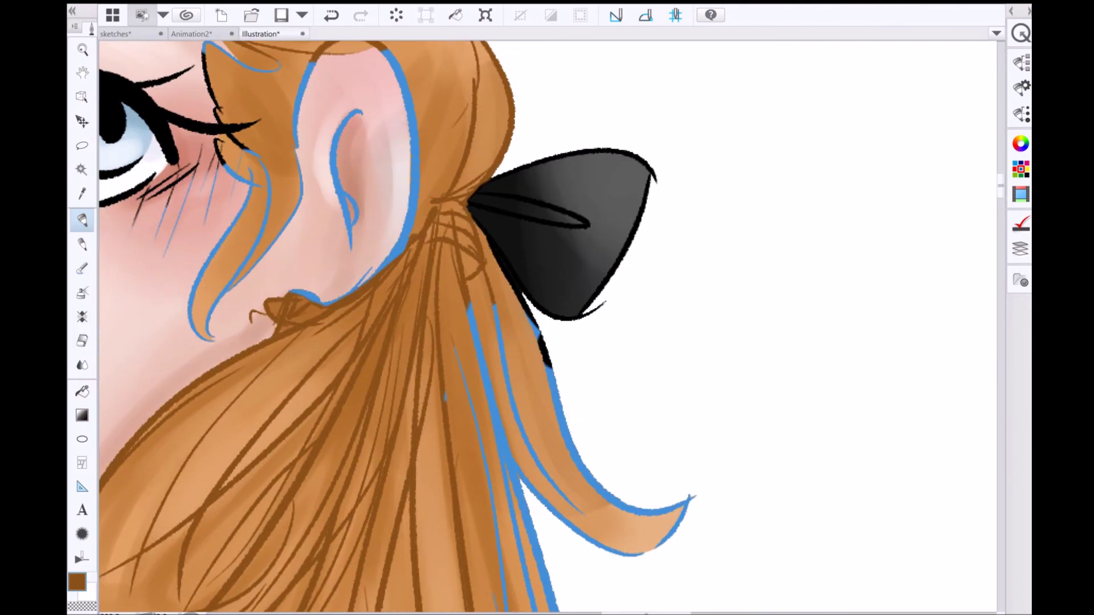
- Recolour the lines of the loose strand below the bow and the lock swept over the shoulder dark brown
{"action": "scroll", "coordinate": [502, 280], "scroll_direction": "down", "scroll_amount": 5}
{"action": "scroll", "coordinate": [502, 279], "scroll_direction": "down", "scroll_amount": 3}
{"action": "scroll", "coordinate": [501, 279], "scroll_direction": "up", "scroll_amount": 2}
{"action": "left_click_drag", "start_coordinate": [445, 296], "coordinate": [280, 379]}
{"action": "left_click_drag", "start_coordinate": [464, 362], "coordinate": [405, 423]}
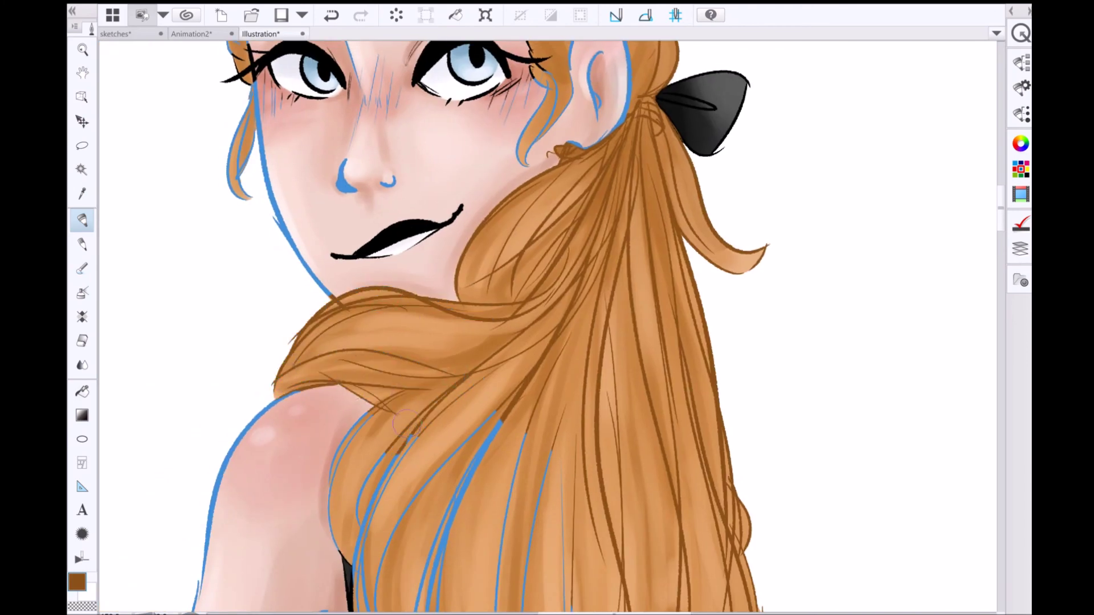
- Recolour the remaining blue strand lines of the long hair, from the shoulder down her back, dark brown
{"action": "left_click_drag", "start_coordinate": [370, 417], "coordinate": [334, 570]}
{"action": "left_click_drag", "start_coordinate": [416, 436], "coordinate": [359, 536]}
{"action": "left_click_drag", "start_coordinate": [502, 422], "coordinate": [433, 552]}
{"action": "scroll", "coordinate": [364, 356], "scroll_direction": "down", "scroll_amount": 5}
{"action": "left_click_drag", "start_coordinate": [428, 291], "coordinate": [379, 419]}
{"action": "left_click_drag", "start_coordinate": [516, 162], "coordinate": [502, 479]}
{"action": "scroll", "coordinate": [456, 399], "scroll_direction": "down", "scroll_amount": 5}
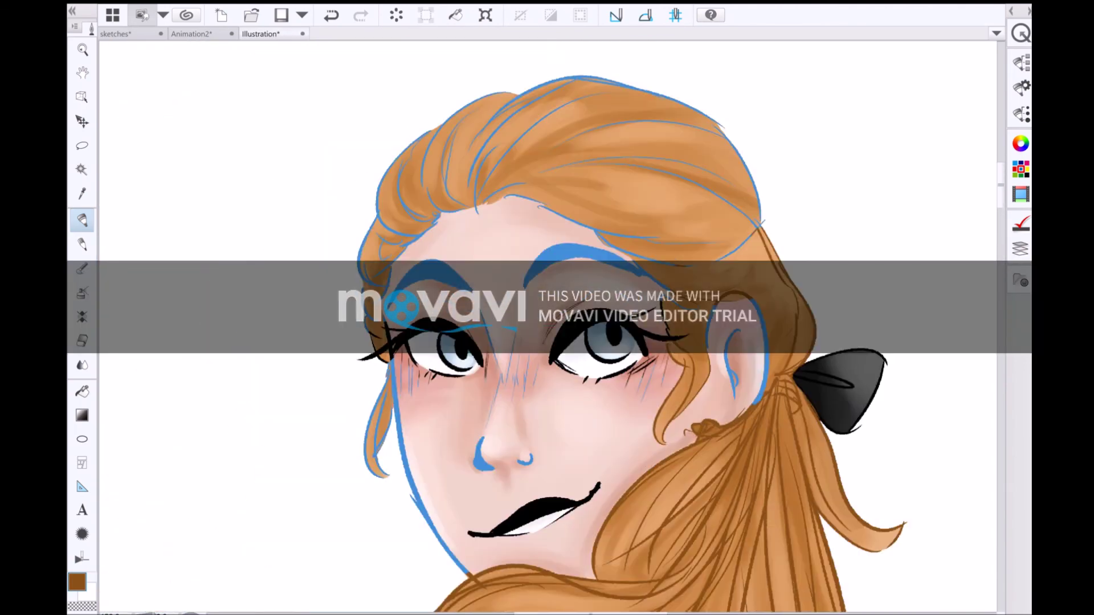
- Recolour the line art of the swept-back top hair, the loose front strand and both eyebrows dark brown
{"action": "scroll", "coordinate": [547, 320], "scroll_direction": "up", "scroll_amount": 5}
{"action": "left_click_drag", "start_coordinate": [402, 376], "coordinate": [593, 331]}
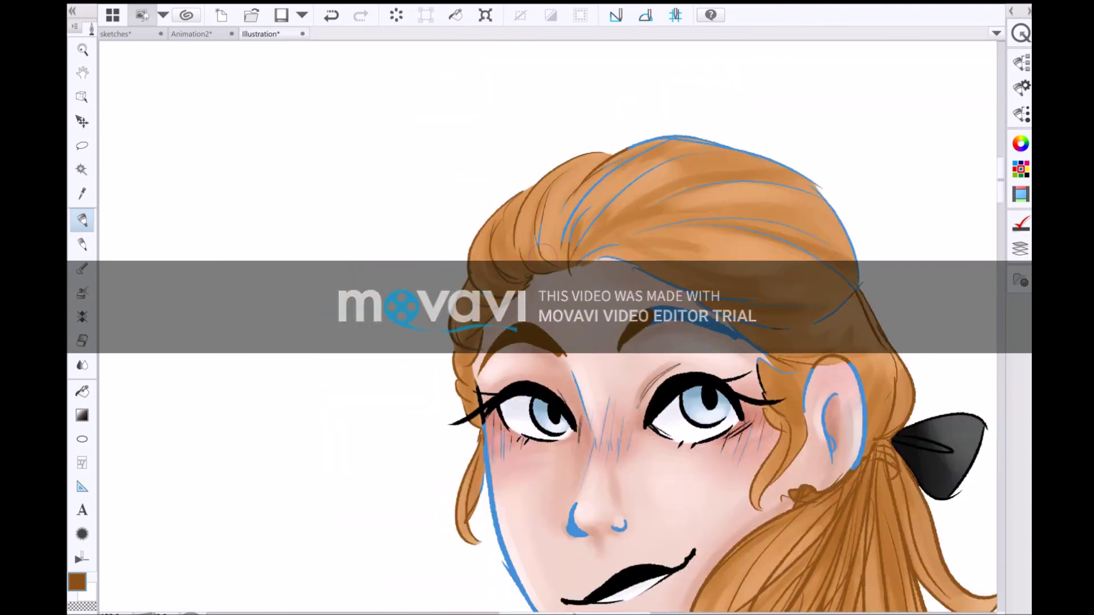
{"action": "left_click_drag", "start_coordinate": [570, 136], "coordinate": [684, 245]}
{"action": "left_click_drag", "start_coordinate": [729, 148], "coordinate": [838, 223]}
{"action": "left_click_drag", "start_coordinate": [650, 337], "coordinate": [738, 311]}
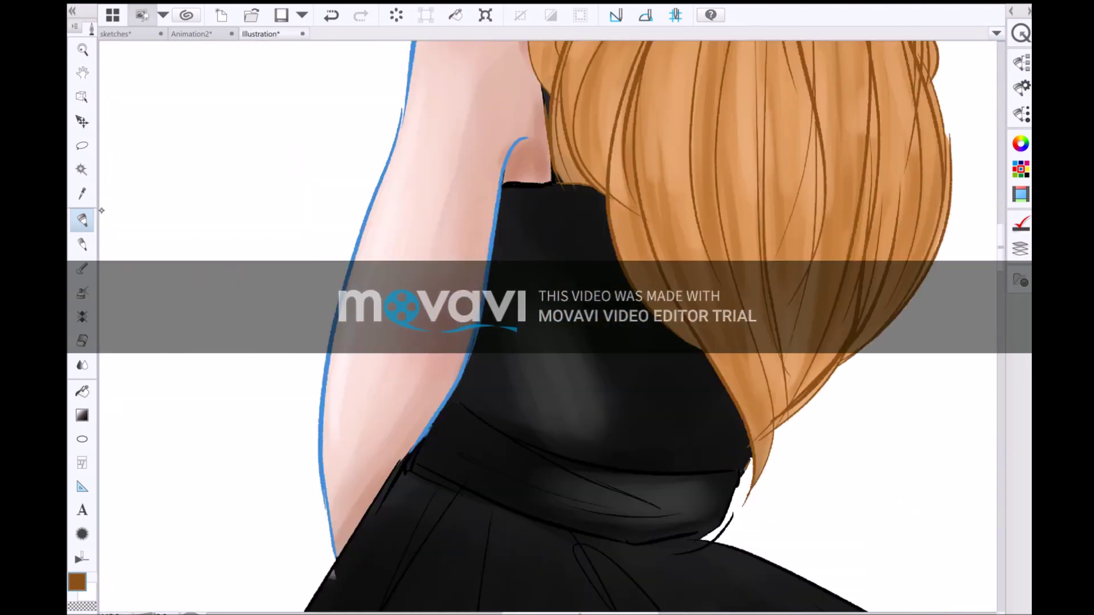
- Recolour the blue outlines of the arm and both legs reddish brown
{"action": "left_click", "coordinate": [318, 525], "text": "alt"}
{"action": "left_click_drag", "start_coordinate": [333, 547], "coordinate": [356, 248]}
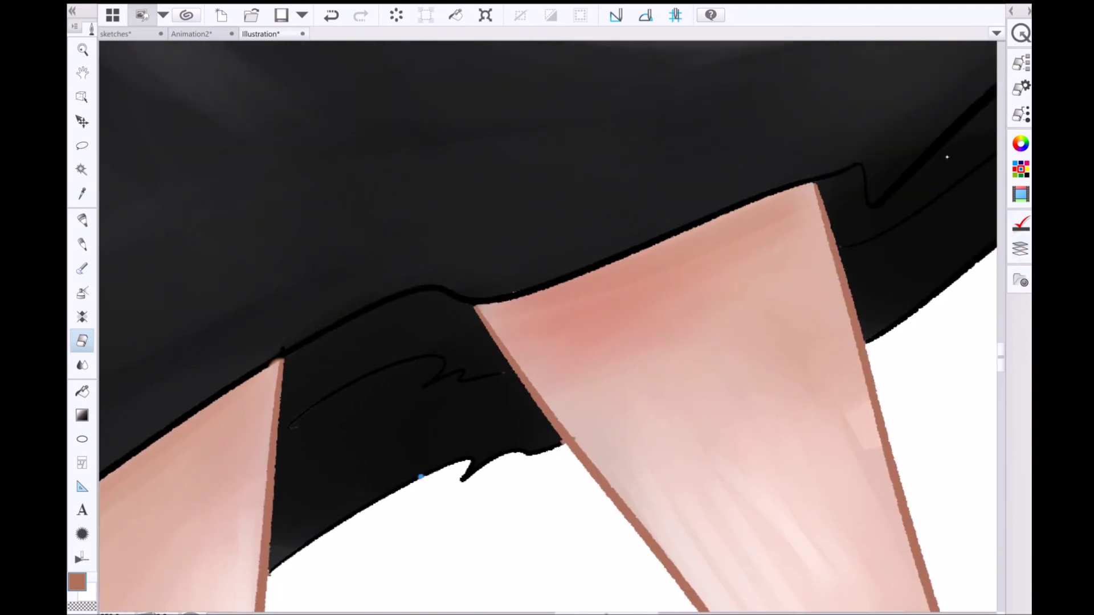
- Paint a wide red carpet beneath the heels and shade it darker red around her feet
{"action": "key", "text": "b"}
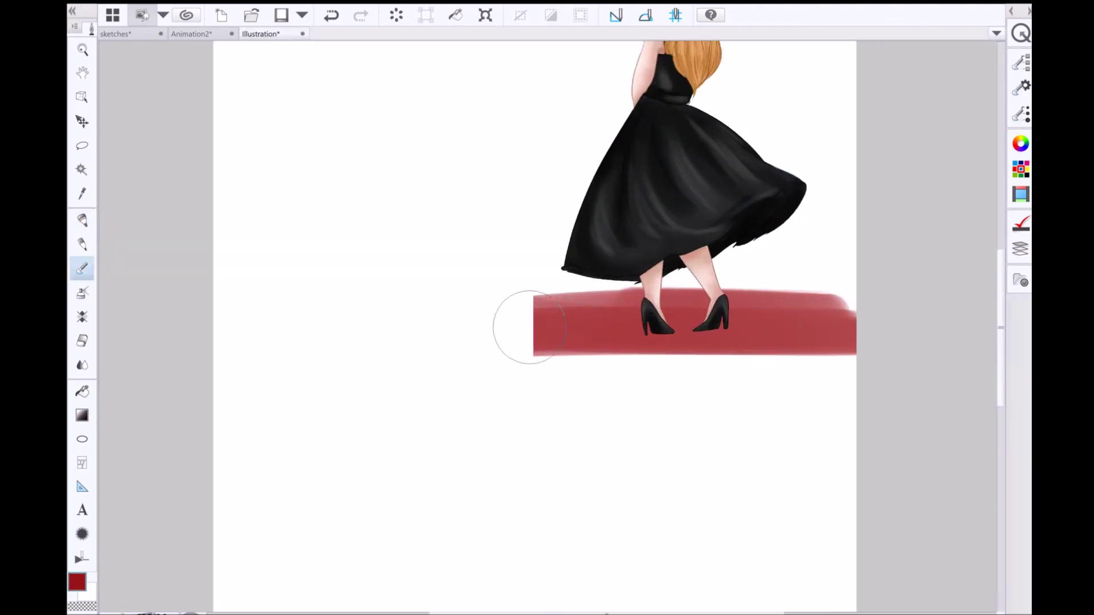
{"action": "left_click_drag", "start_coordinate": [530, 327], "coordinate": [495, 328]}
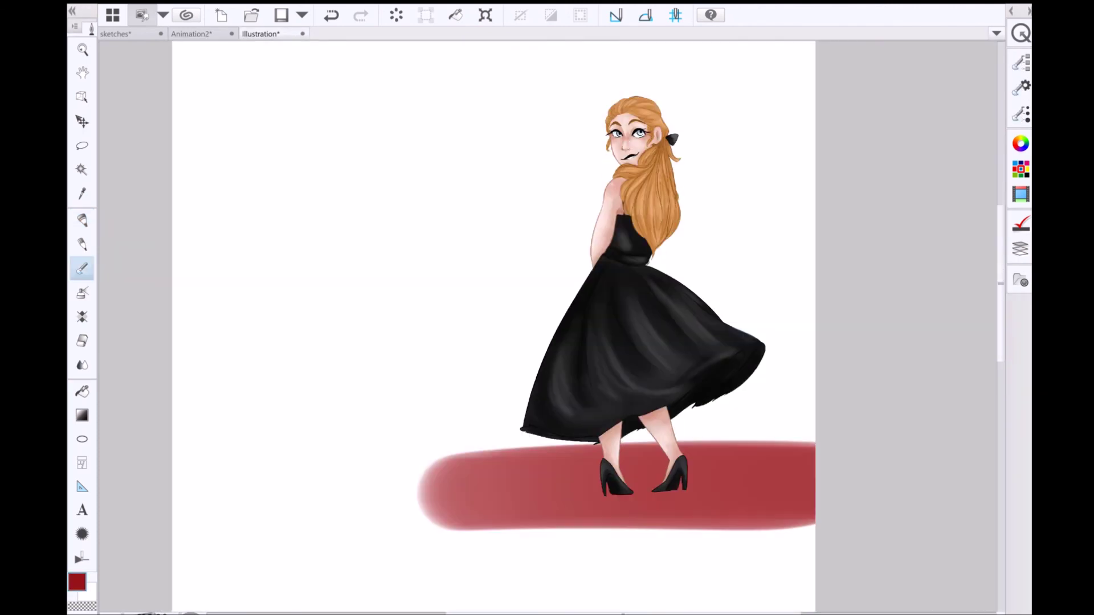
{"action": "mouse_move", "coordinate": [439, 464]}
{"action": "left_mouse_down"}
{"action": "mouse_move", "coordinate": [810, 464]}
{"action": "mouse_move", "coordinate": [502, 487]}
{"action": "left_mouse_up"}
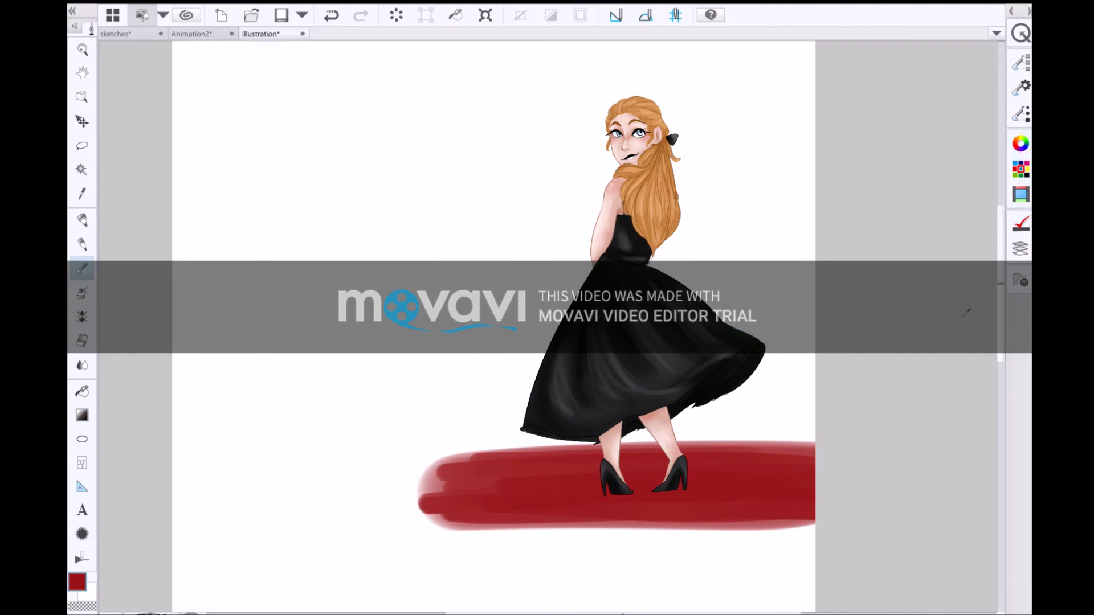
{"action": "scroll", "coordinate": [677, 411], "scroll_direction": "down", "scroll_amount": 2}
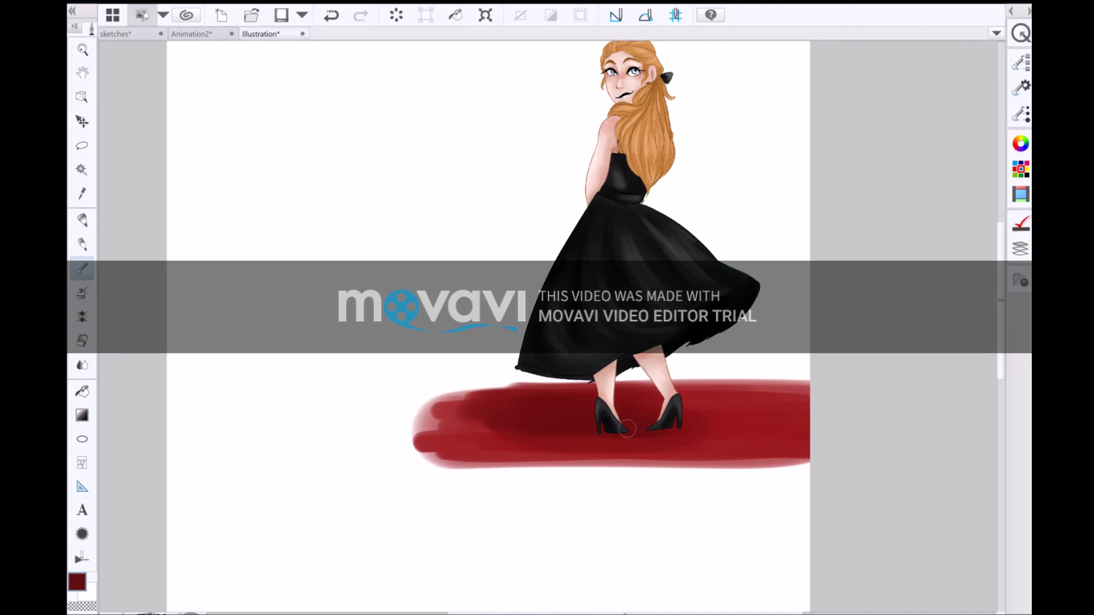
{"action": "scroll", "coordinate": [696, 438], "scroll_direction": "up", "scroll_amount": 3}
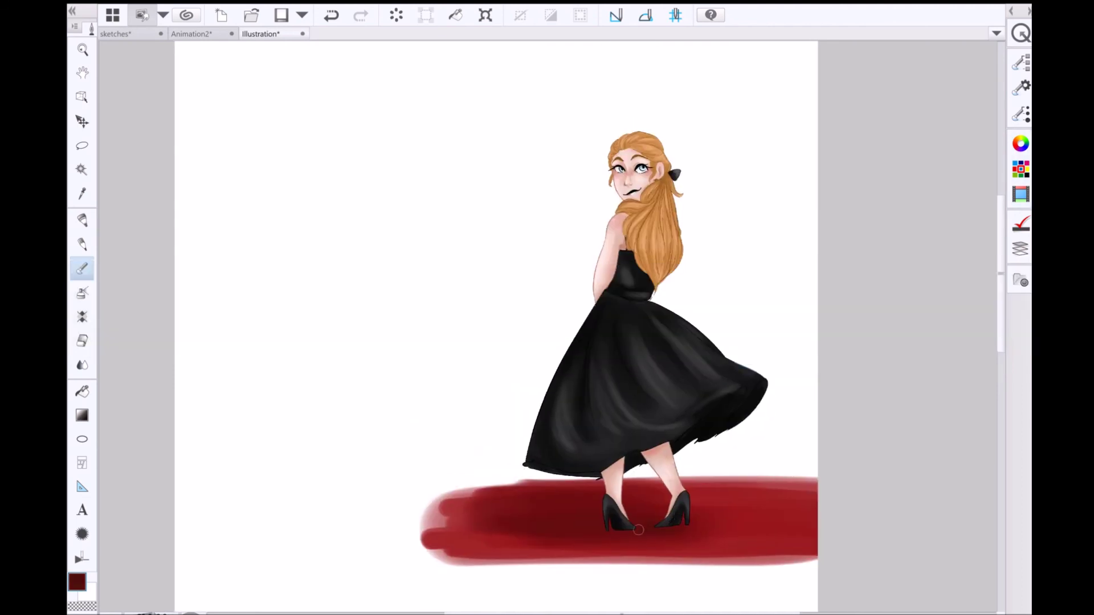
{"action": "scroll", "coordinate": [727, 435], "scroll_direction": "down", "scroll_amount": 2}
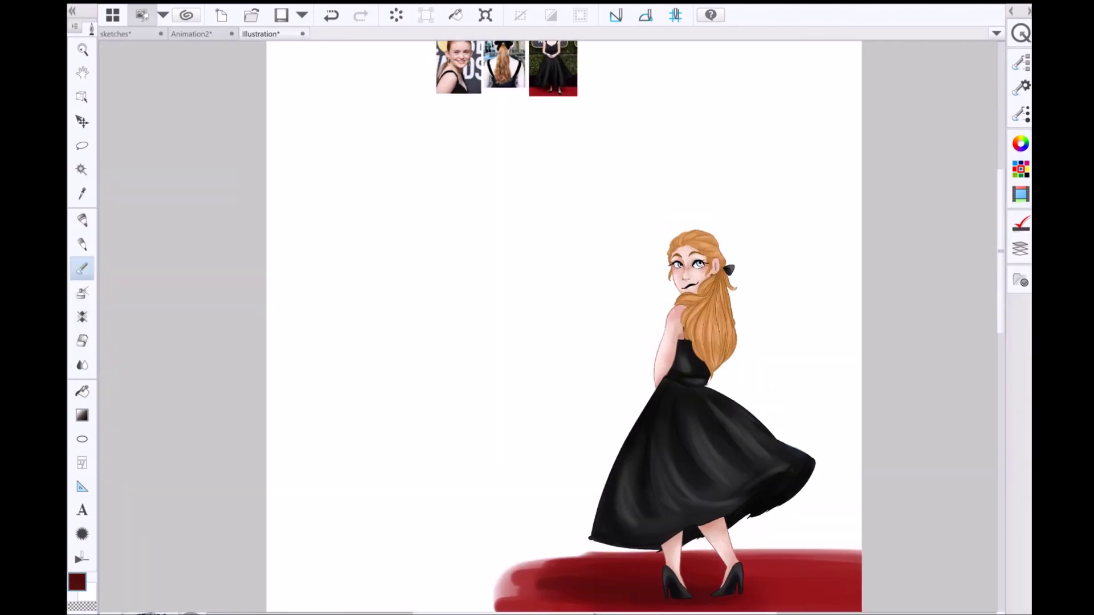
- Block in a row of rounded dark green bushes behind her skirt, just above the red carpet
{"action": "scroll", "coordinate": [501, 68], "scroll_direction": "up", "scroll_amount": 3}
{"action": "key", "text": "d"}
{"action": "left_click", "coordinate": [547, 233]}
{"action": "scroll", "coordinate": [547, 233], "scroll_direction": "down", "scroll_amount": 3}
{"action": "scroll", "coordinate": [598, 342], "scroll_direction": "up", "scroll_amount": 3}
{"action": "key", "text": "b"}
{"action": "mouse_move", "coordinate": [439, 496]}
{"action": "left_mouse_down"}
{"action": "mouse_move", "coordinate": [443, 400]}
{"action": "mouse_move", "coordinate": [513, 490]}
{"action": "mouse_move", "coordinate": [712, 353]}
{"action": "mouse_move", "coordinate": [730, 428]}
{"action": "mouse_move", "coordinate": [480, 432]}
{"action": "mouse_move", "coordinate": [683, 473]}
{"action": "mouse_move", "coordinate": [730, 399]}
{"action": "mouse_move", "coordinate": [689, 464]}
{"action": "left_mouse_up"}
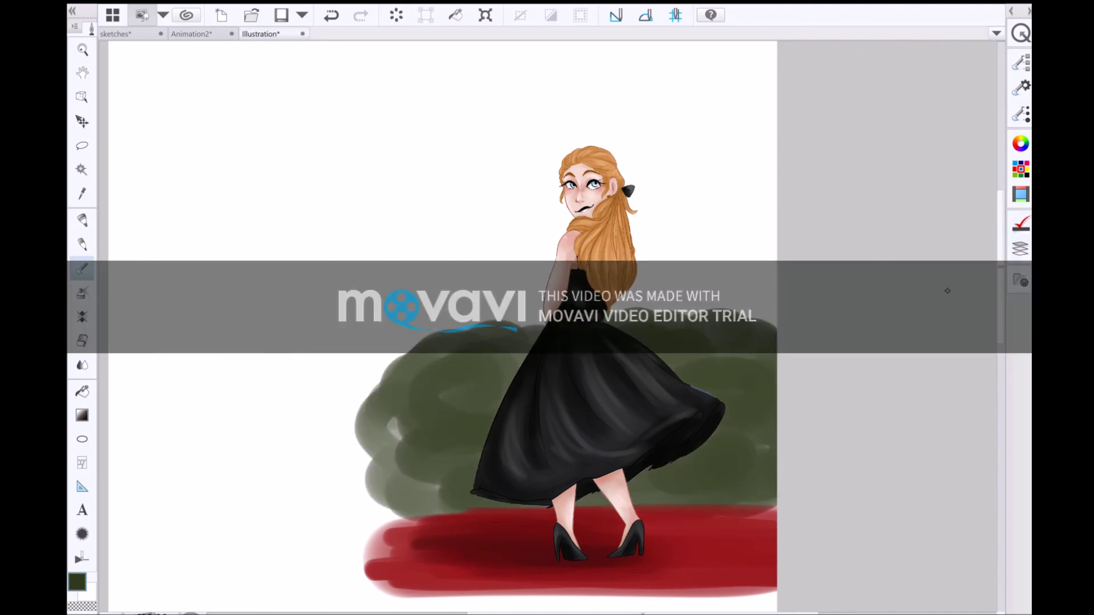
- Shade the bushes with deeper green and dab lighter green patches over their rounded clumps
{"action": "key", "text": "p"}
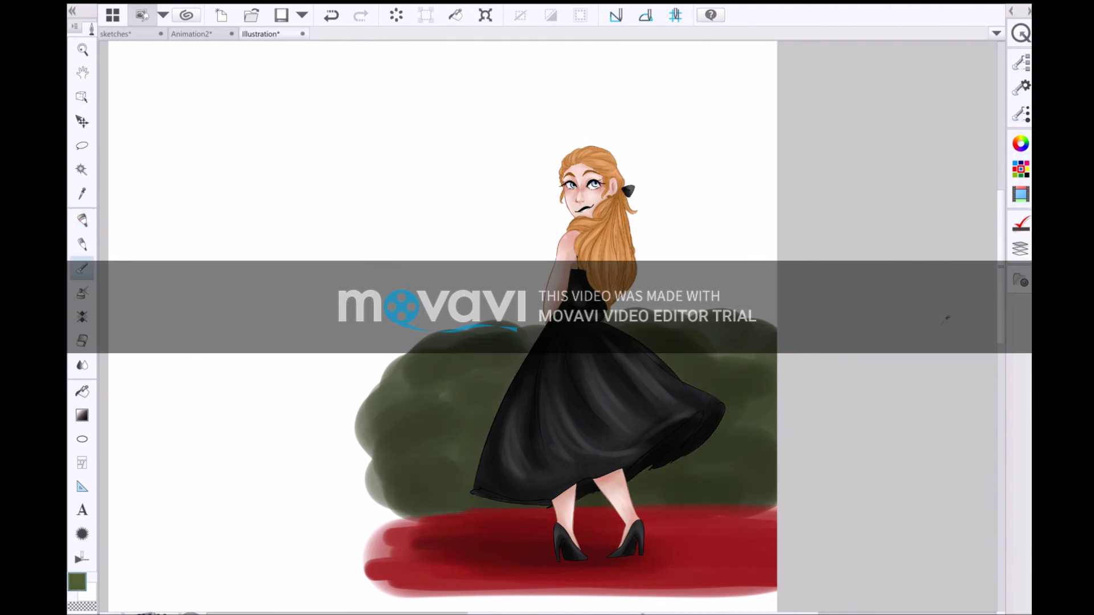
{"action": "mouse_move", "coordinate": [713, 359]}
{"action": "left_mouse_down"}
{"action": "mouse_move", "coordinate": [695, 456]}
{"action": "mouse_move", "coordinate": [391, 434]}
{"action": "mouse_move", "coordinate": [772, 507]}
{"action": "left_mouse_up"}
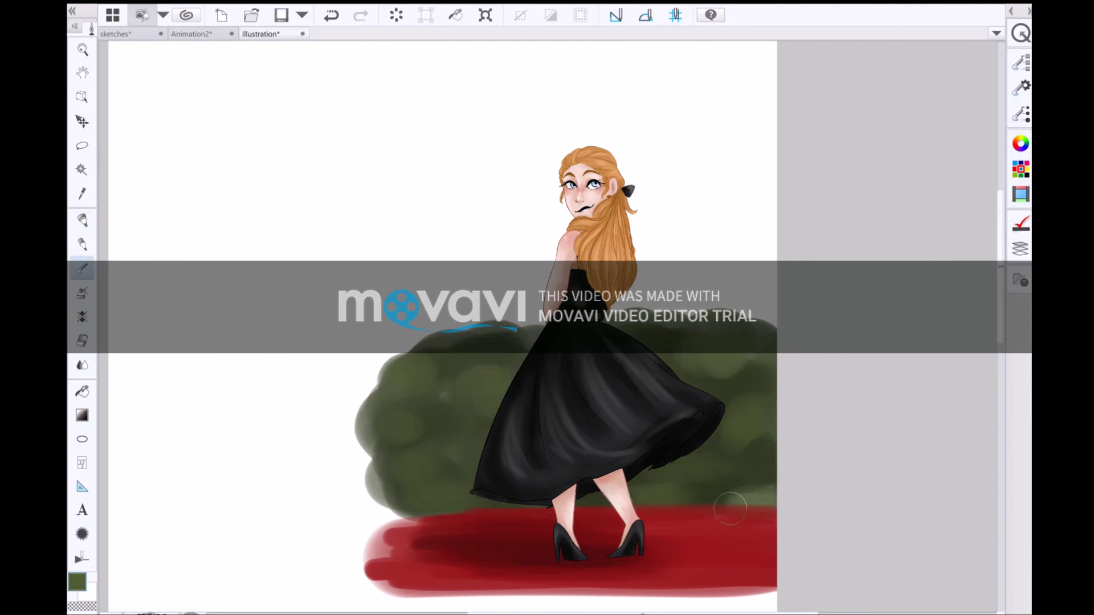
{"action": "scroll", "coordinate": [855, 416], "scroll_direction": "down", "scroll_amount": 3}
{"action": "scroll", "coordinate": [933, 326], "scroll_direction": "up", "scroll_amount": 3}
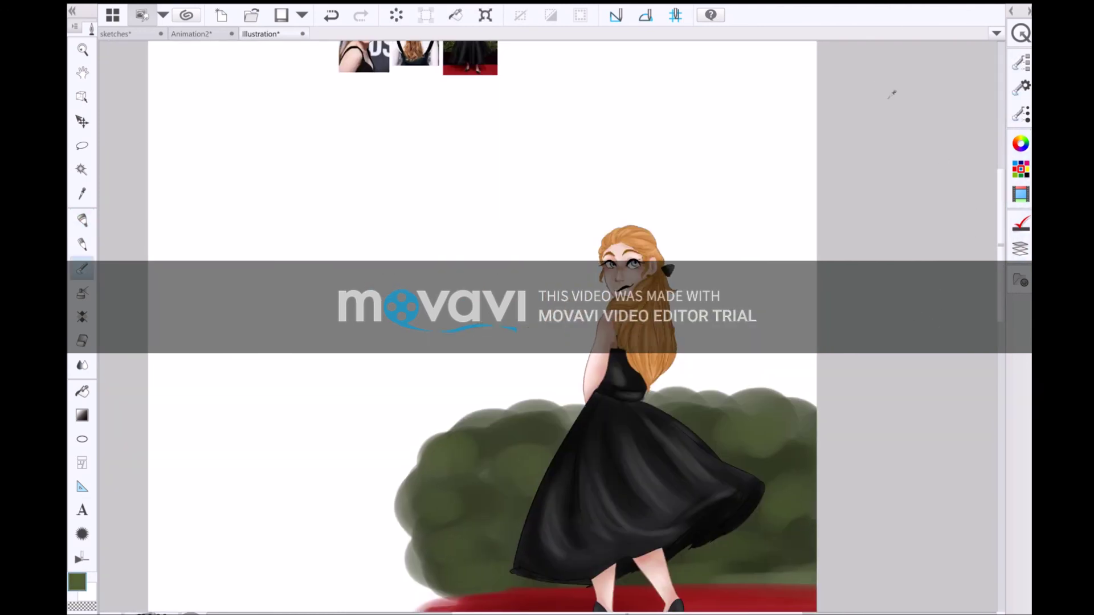
- Fill a large dark grey backdrop with rounded corners behind the woman and the bushes
{"action": "mouse_move", "coordinate": [863, 355]}
{"action": "left_mouse_down"}
{"action": "mouse_move", "coordinate": [764, 370]}
{"action": "mouse_move", "coordinate": [735, 362]}
{"action": "left_mouse_up"}
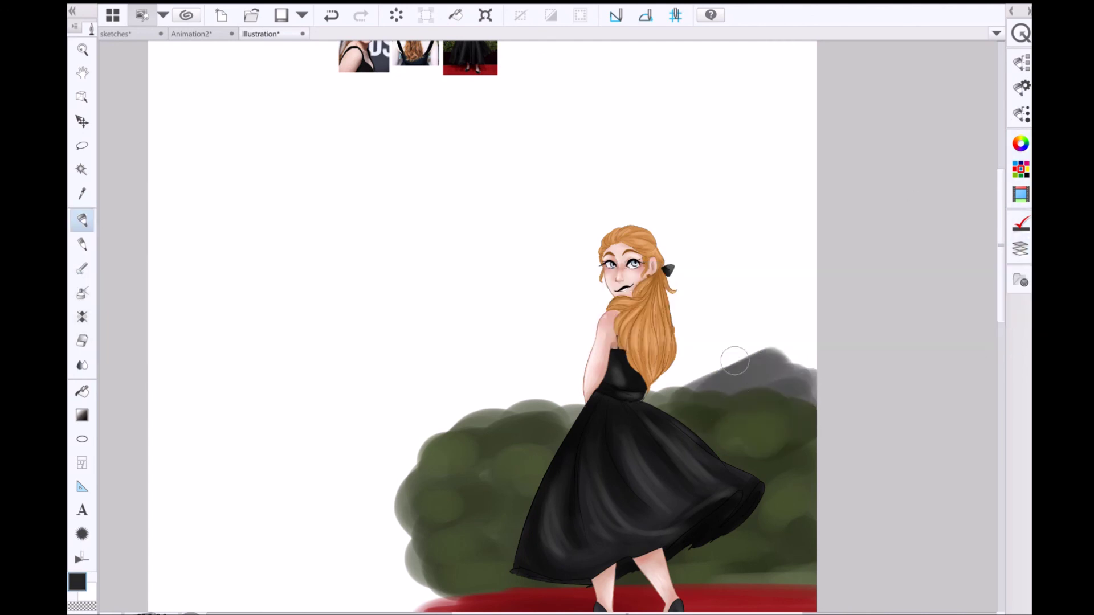
{"action": "scroll", "coordinate": [731, 359], "scroll_direction": "down", "scroll_amount": 2}
{"action": "mouse_move", "coordinate": [781, 290]}
{"action": "left_mouse_down"}
{"action": "mouse_move", "coordinate": [611, 348]}
{"action": "mouse_move", "coordinate": [570, 456]}
{"action": "mouse_move", "coordinate": [769, 285]}
{"action": "mouse_move", "coordinate": [595, 390]}
{"action": "left_mouse_up"}
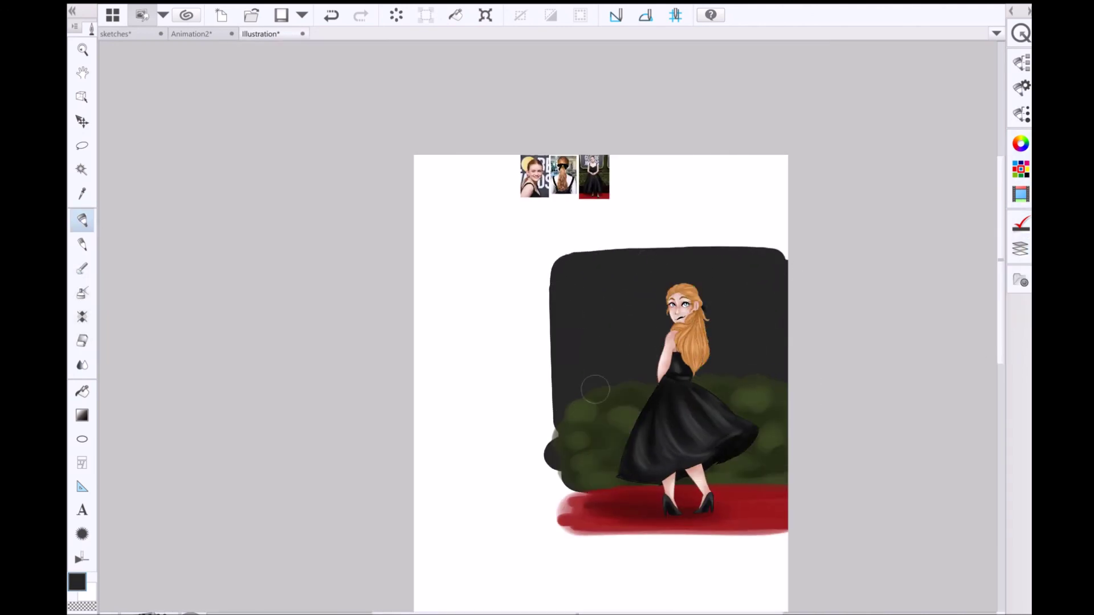
- Select around the woman's silhouette with the background hidden, then restore the background and clear the selection
{"action": "key", "text": "Delete"}
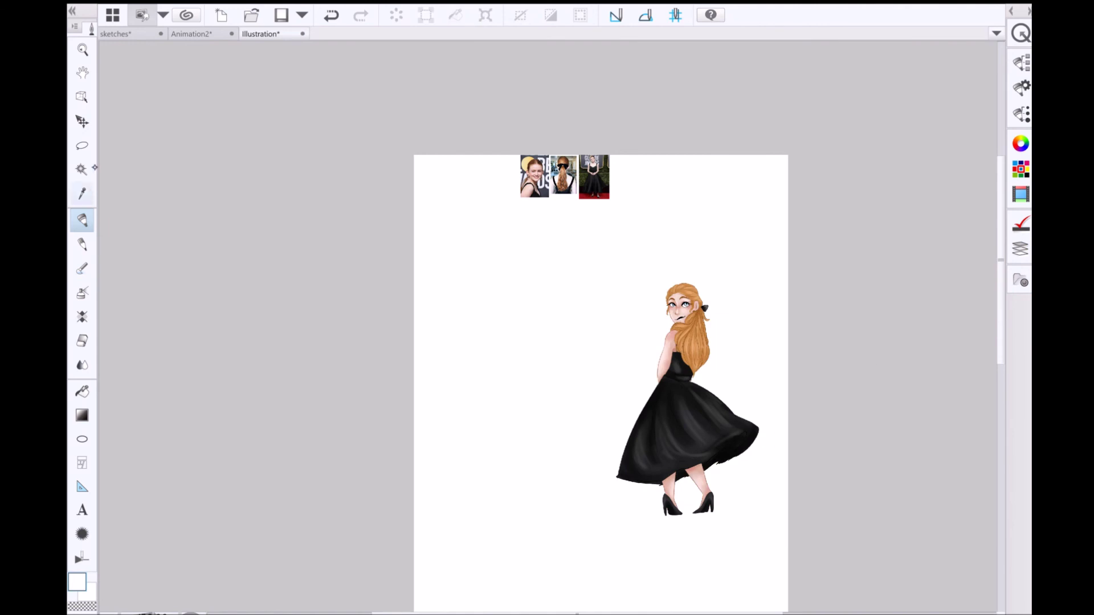
{"action": "key", "text": "w"}
{"action": "left_click", "coordinate": [513, 399]}
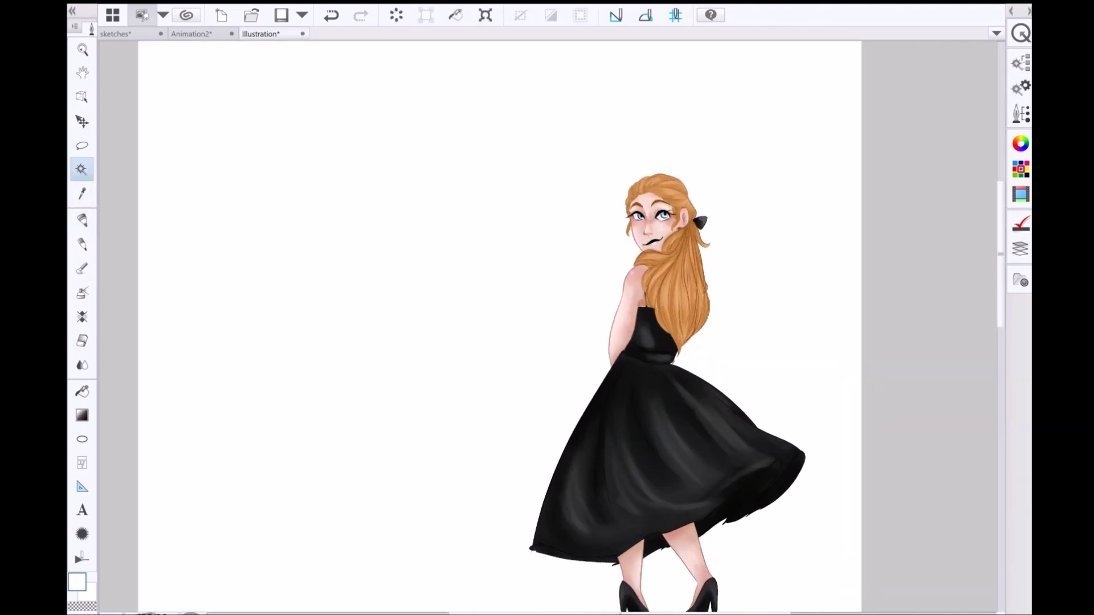
{"action": "key", "text": "ctrl+z"}
{"action": "key", "text": "ctrl+z"}
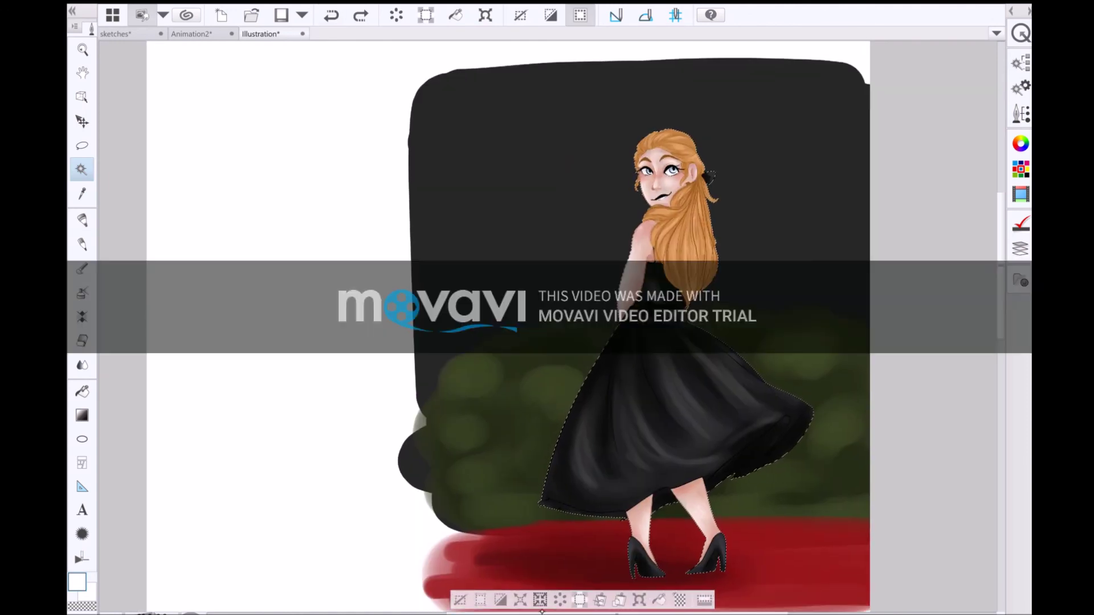
{"action": "left_click", "coordinate": [594, 563]}
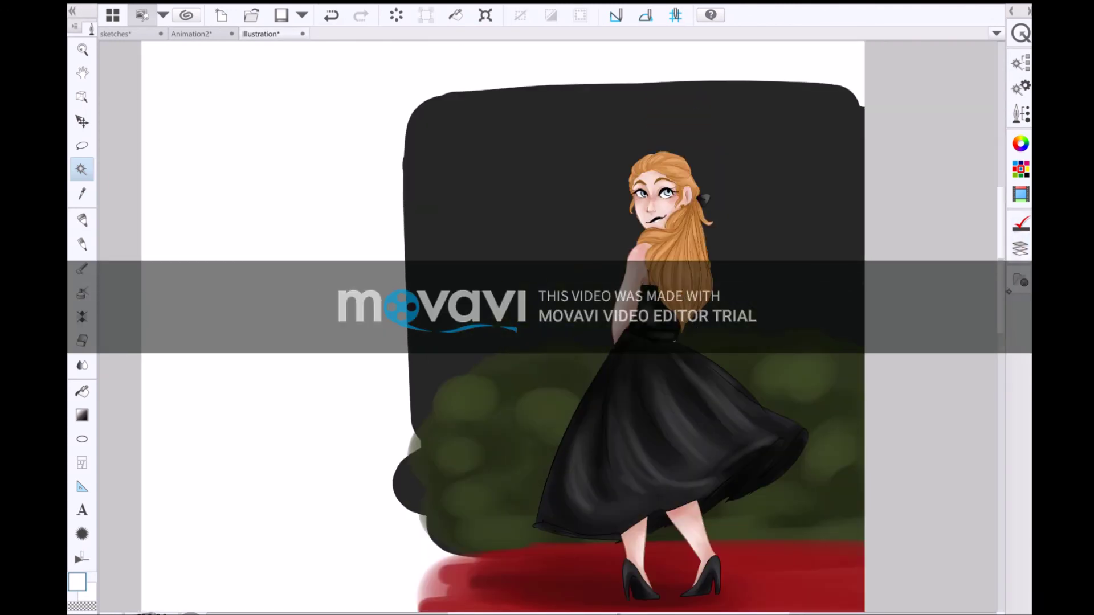
- Clean the dark overlap off the bushes' edges and repaint their rounded clumps in lighter green
{"action": "key", "text": "p"}
{"action": "left_click_drag", "start_coordinate": [632, 536], "coordinate": [444, 450]}
{"action": "left_click_drag", "start_coordinate": [411, 535], "coordinate": [582, 410]}
{"action": "left_click_drag", "start_coordinate": [741, 399], "coordinate": [814, 564]}
{"action": "key", "text": "b"}
{"action": "mouse_move", "coordinate": [438, 427]}
{"action": "left_mouse_down"}
{"action": "mouse_move", "coordinate": [570, 359]}
{"action": "mouse_move", "coordinate": [848, 392]}
{"action": "left_mouse_up"}
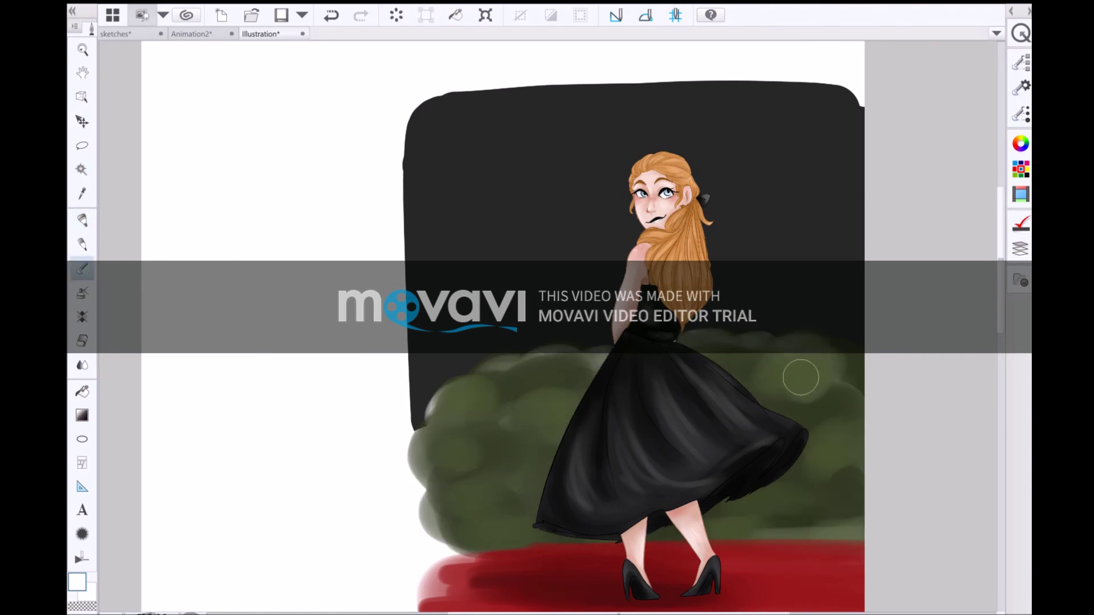
- Apply a white radial gradient as a glow in the dark backdrop's upper right corner
{"action": "scroll", "coordinate": [663, 180], "scroll_direction": "down", "scroll_amount": 2}
{"action": "key", "text": "g"}
{"action": "left_click_drag", "start_coordinate": [805, 91], "coordinate": [637, 339]}
{"action": "key", "text": "ctrl+z"}
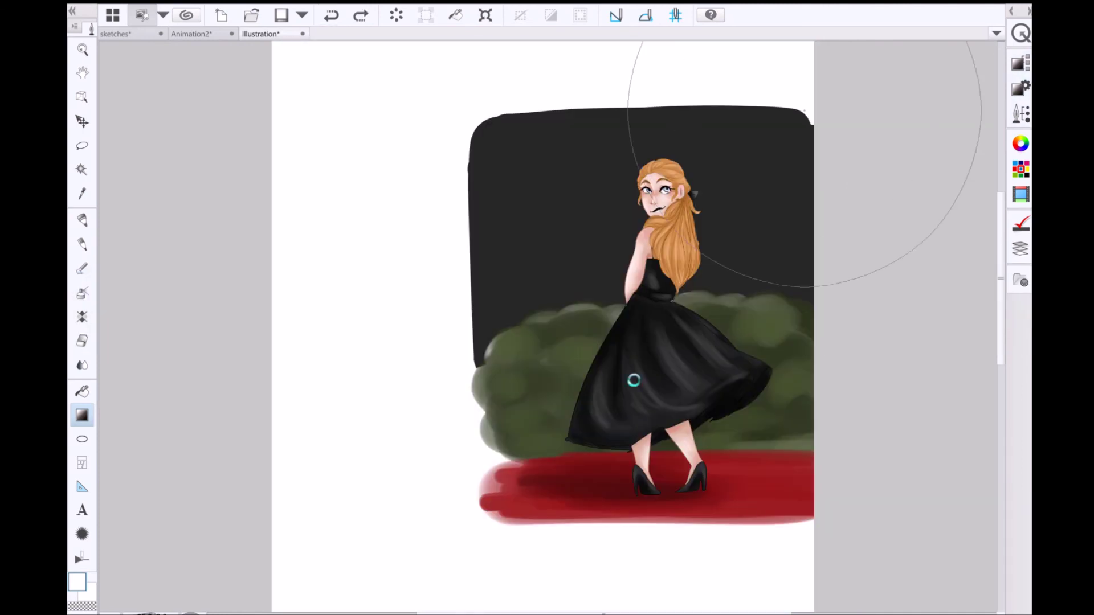
{"action": "key", "text": "ctrl+y"}
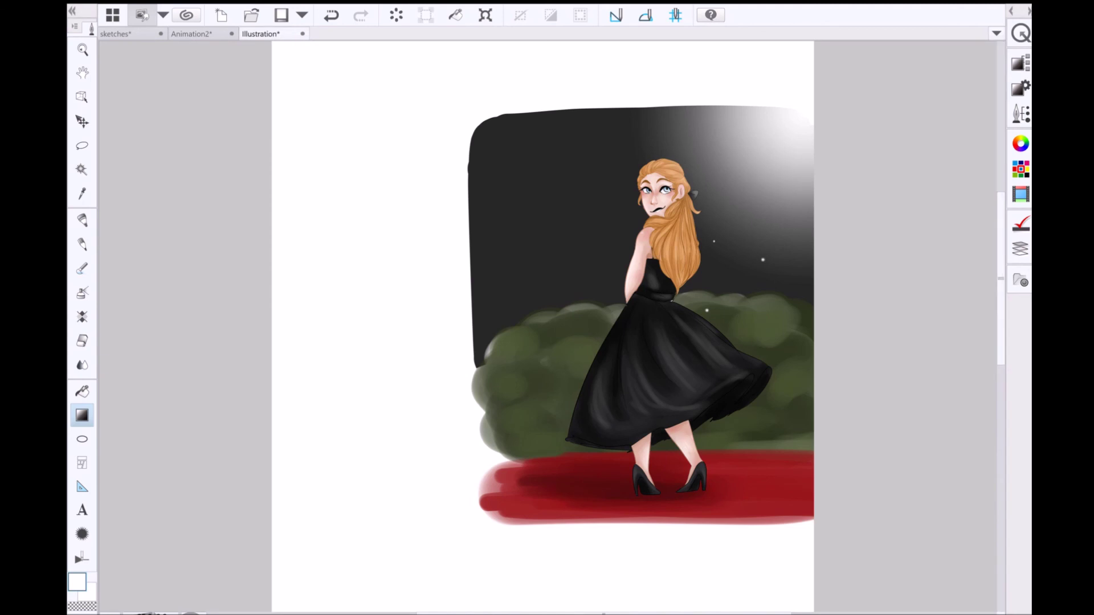
- Scatter small white star sparkles across the dark backdrop, bushes, dress and red carpet
{"action": "scroll", "coordinate": [760, 288], "scroll_direction": "up", "scroll_amount": 2}
{"action": "left_click", "coordinate": [82, 220]}
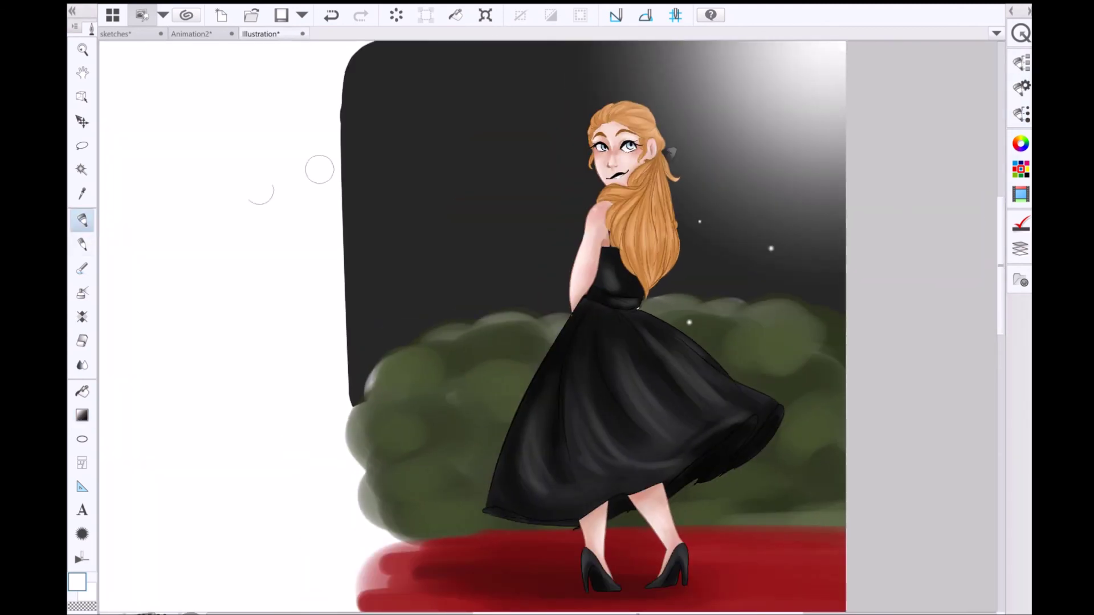
{"action": "key", "text": "b"}
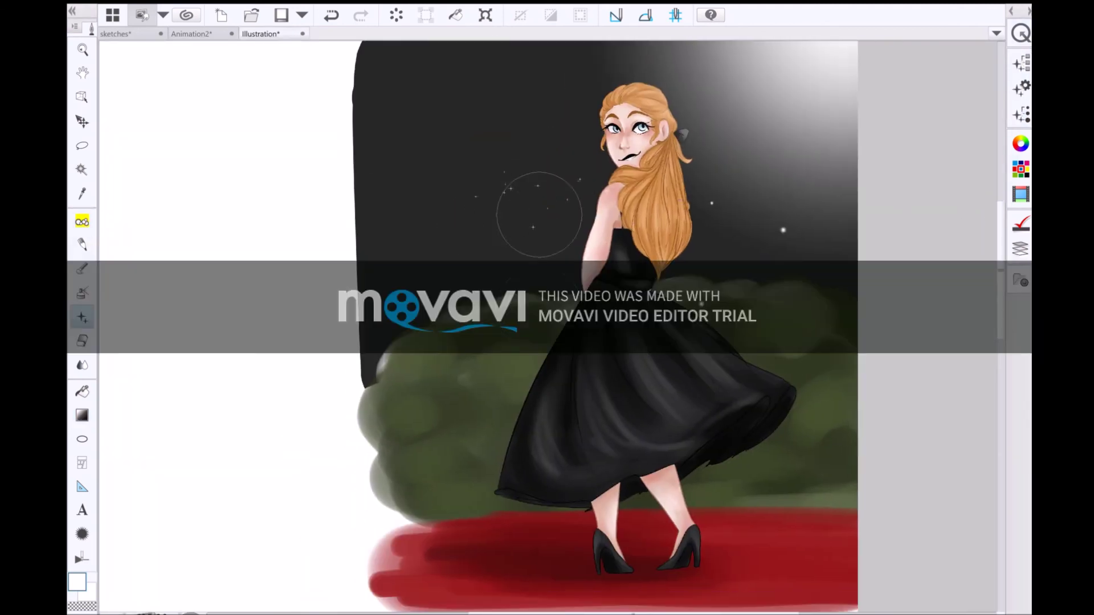
{"action": "left_click_drag", "start_coordinate": [753, 221], "coordinate": [803, 97]}
{"action": "mouse_move", "coordinate": [546, 444]}
{"action": "left_mouse_down"}
{"action": "mouse_move", "coordinate": [704, 433]}
{"action": "mouse_move", "coordinate": [671, 575]}
{"action": "left_mouse_up"}
{"action": "key", "text": "p"}
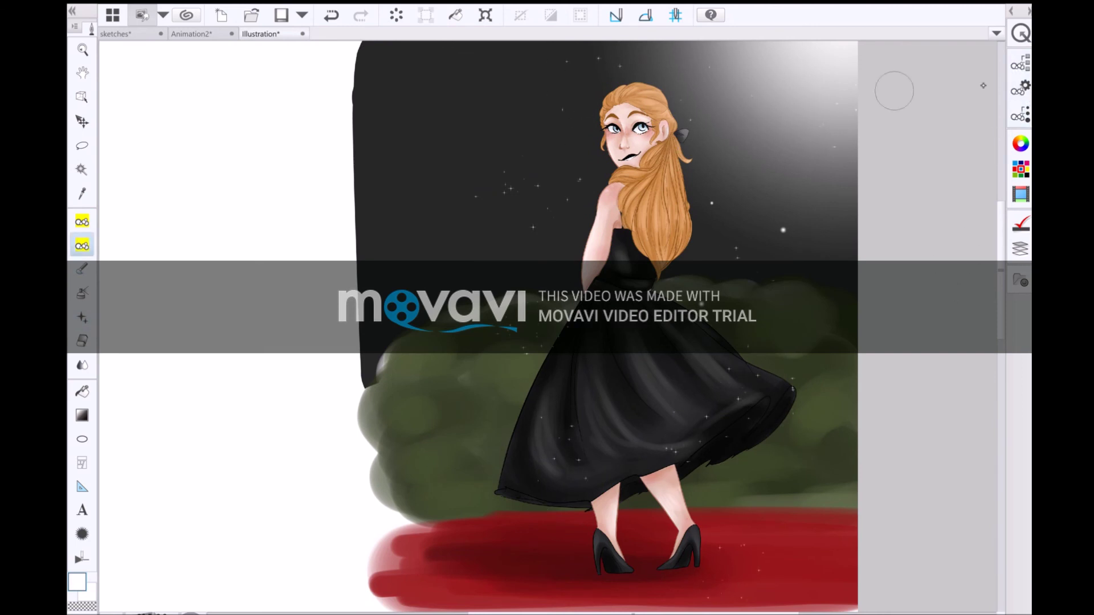
{"action": "left_click_drag", "start_coordinate": [512, 140], "coordinate": [712, 285]}
- Brush soft white highlights along the skirt's folds and down both lower legs
{"action": "key", "text": "b"}
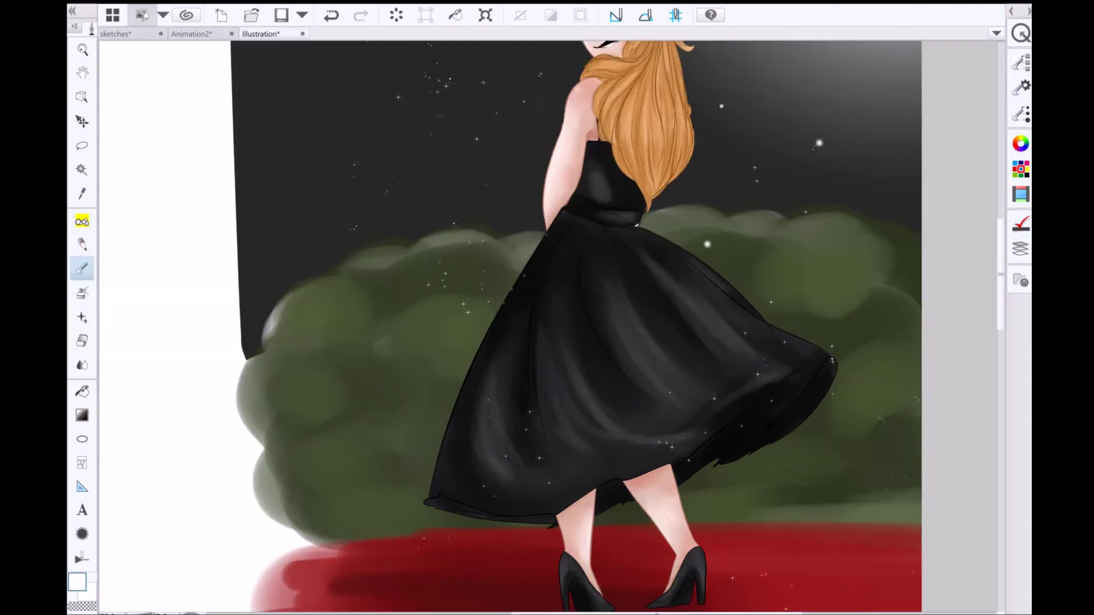
{"action": "scroll", "coordinate": [687, 340], "scroll_direction": "up", "scroll_amount": 3}
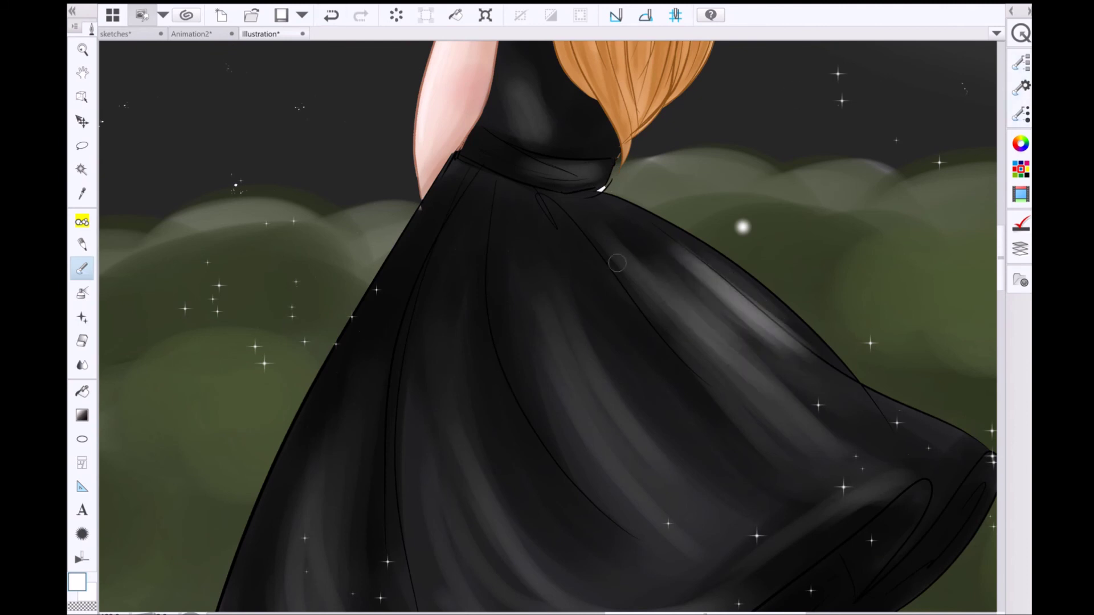
{"action": "scroll", "coordinate": [586, 388], "scroll_direction": "down", "scroll_amount": 6}
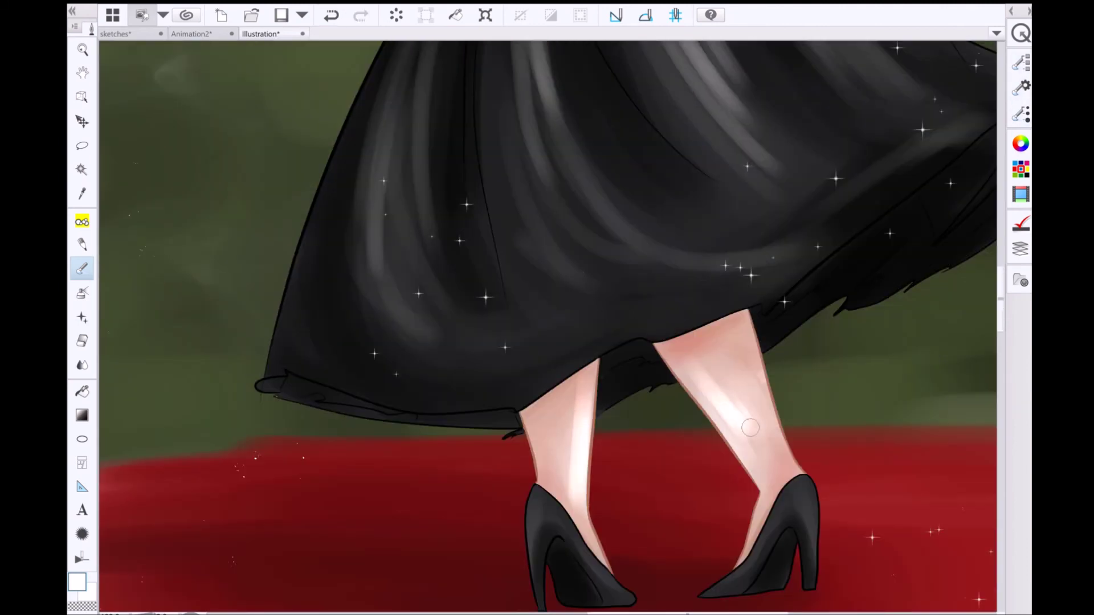
- Brush soft white highlights onto the bodice, the arm, the long ponytail and the hair on top of her head
{"action": "scroll", "coordinate": [586, 388], "scroll_direction": "up", "scroll_amount": 8}
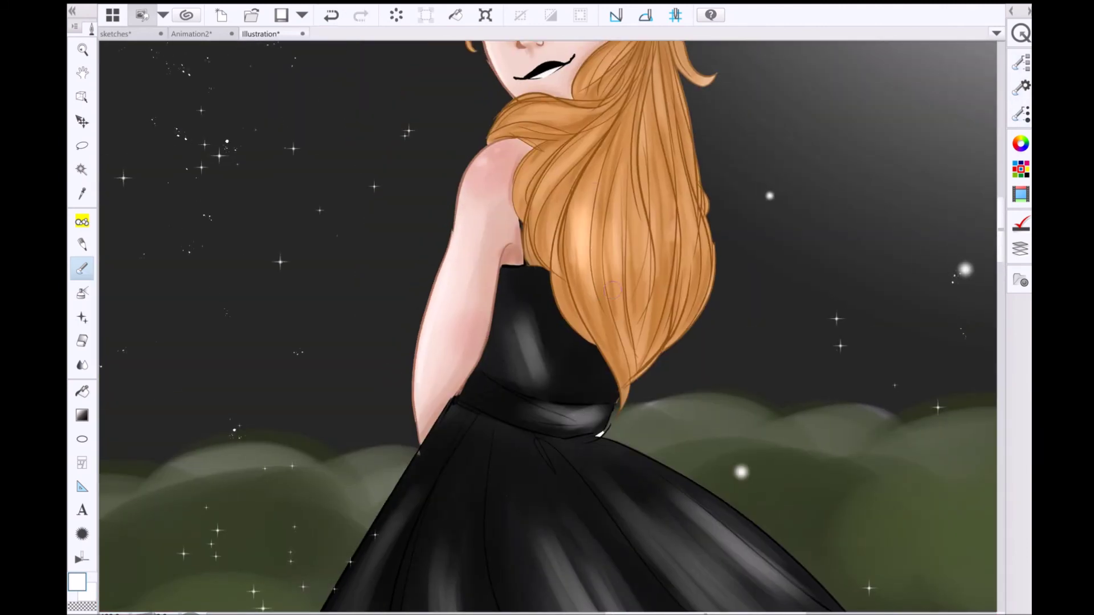
{"action": "scroll", "coordinate": [526, 322], "scroll_direction": "up", "scroll_amount": 3}
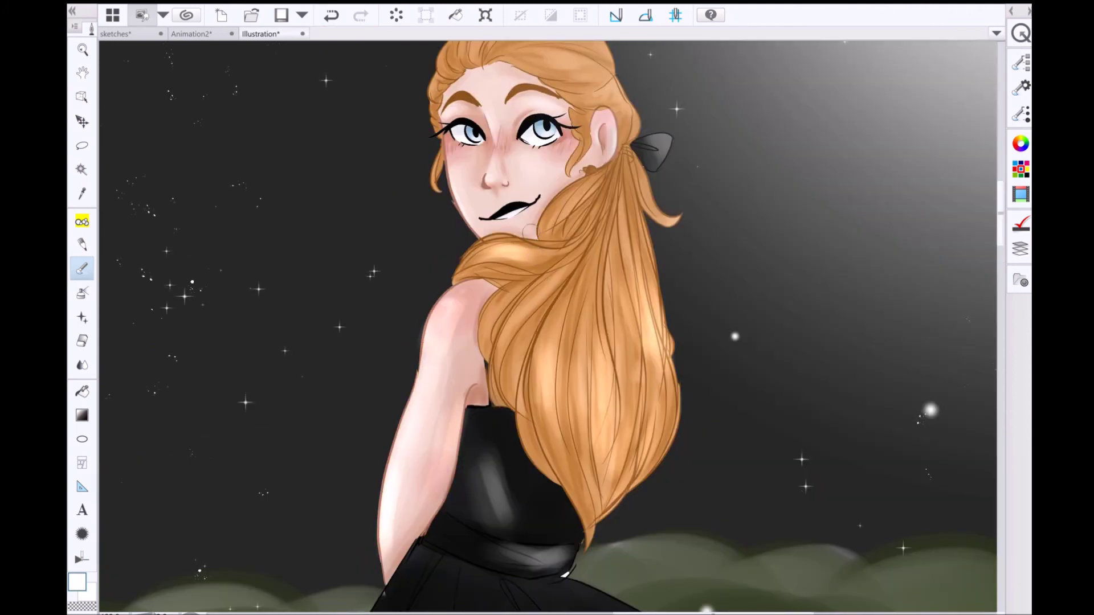
{"action": "scroll", "coordinate": [547, 325], "scroll_direction": "up", "scroll_amount": 2}
{"action": "scroll", "coordinate": [547, 325], "scroll_direction": "down", "scroll_amount": 2}
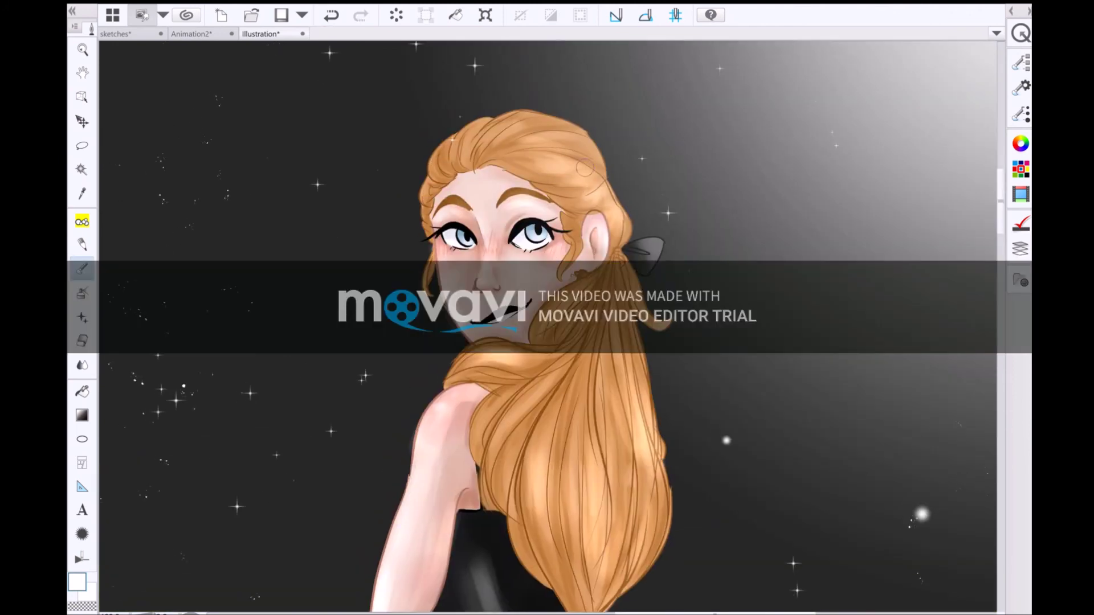
- Add pale curved highlights to the bushes and light streaks across the red carpet
{"action": "scroll", "coordinate": [547, 325], "scroll_direction": "down", "scroll_amount": 5}
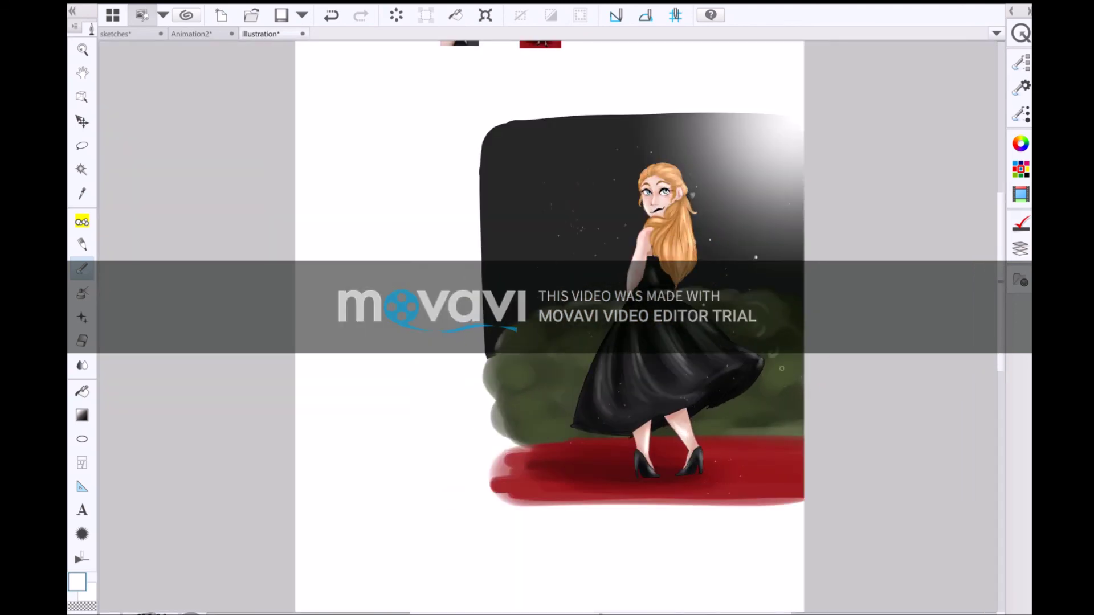
{"action": "scroll", "coordinate": [695, 177], "scroll_direction": "up", "scroll_amount": 5}
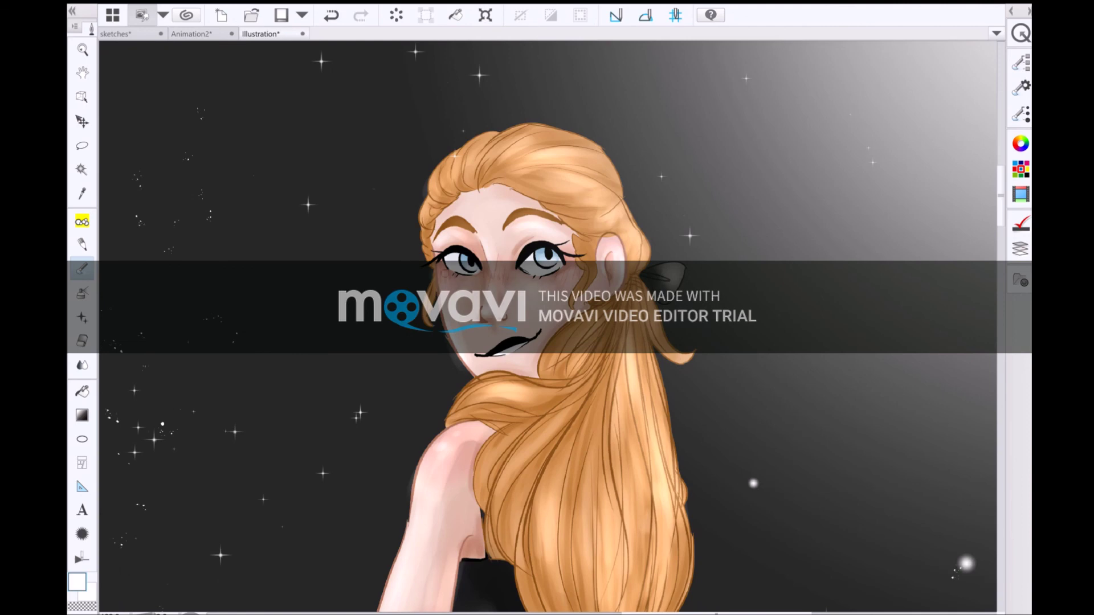
{"action": "scroll", "coordinate": [569, 201], "scroll_direction": "down", "scroll_amount": 5}
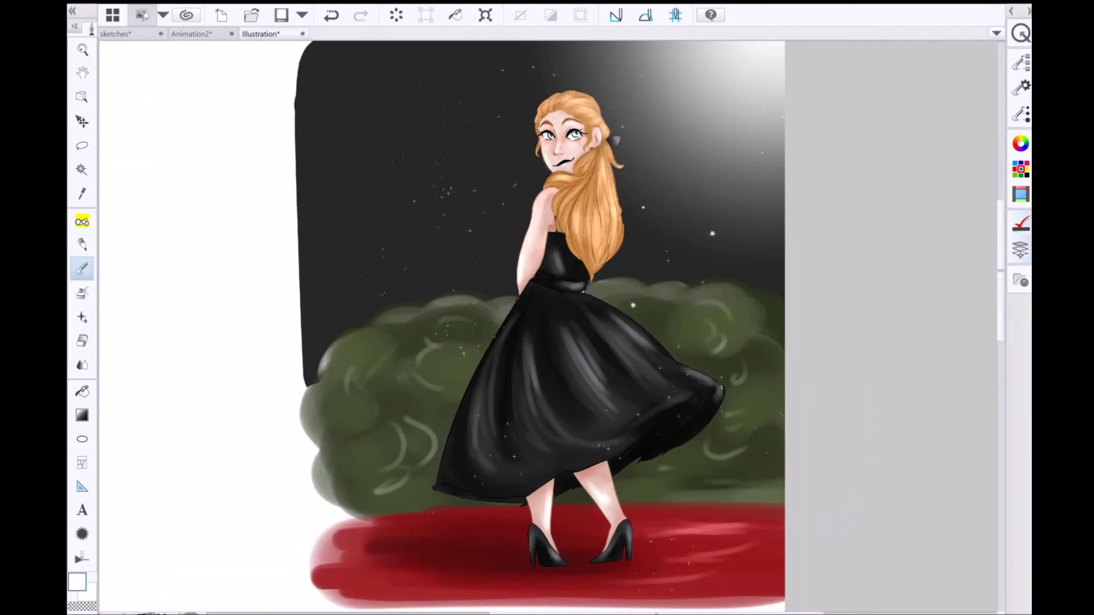
- Try to crop the canvas to the area around the woman and her background
{"action": "key", "text": "n"}
{"action": "scroll", "coordinate": [570, 285], "scroll_direction": "up", "scroll_amount": 5}
{"action": "scroll", "coordinate": [547, 319], "scroll_direction": "down", "scroll_amount": 8}
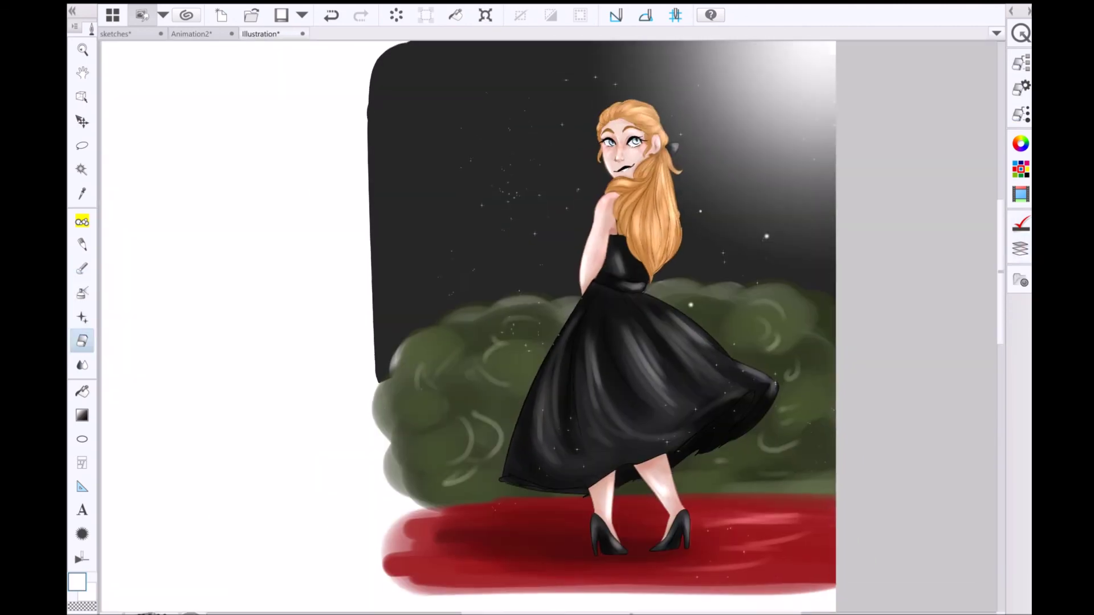
{"action": "key", "text": "ctrl+t"}
{"action": "scroll", "coordinate": [362, 315], "scroll_direction": "down", "scroll_amount": 5}
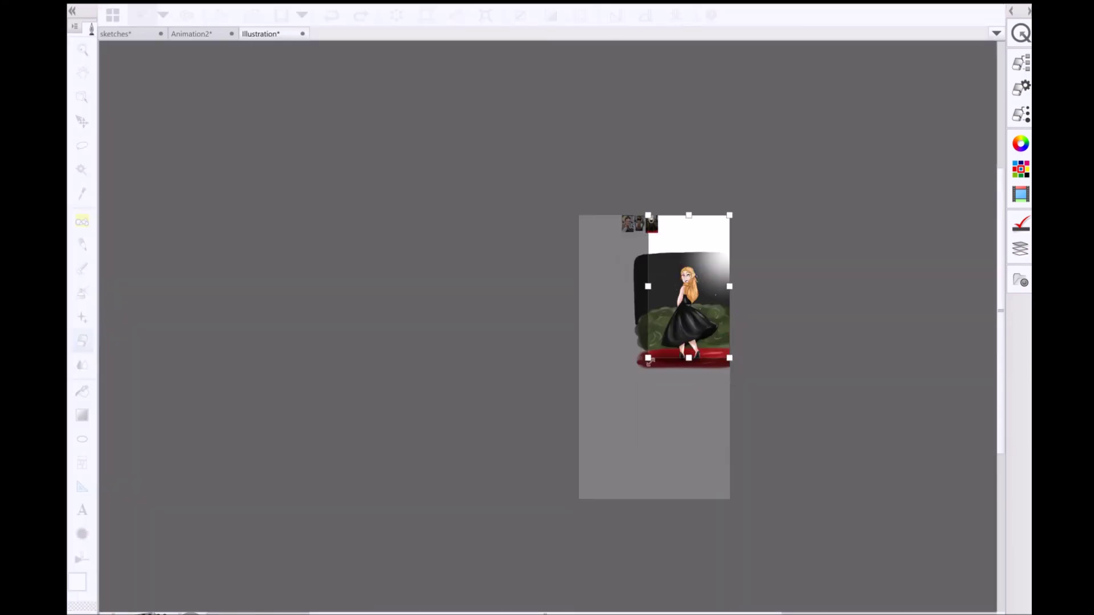
{"action": "key", "text": "Return"}
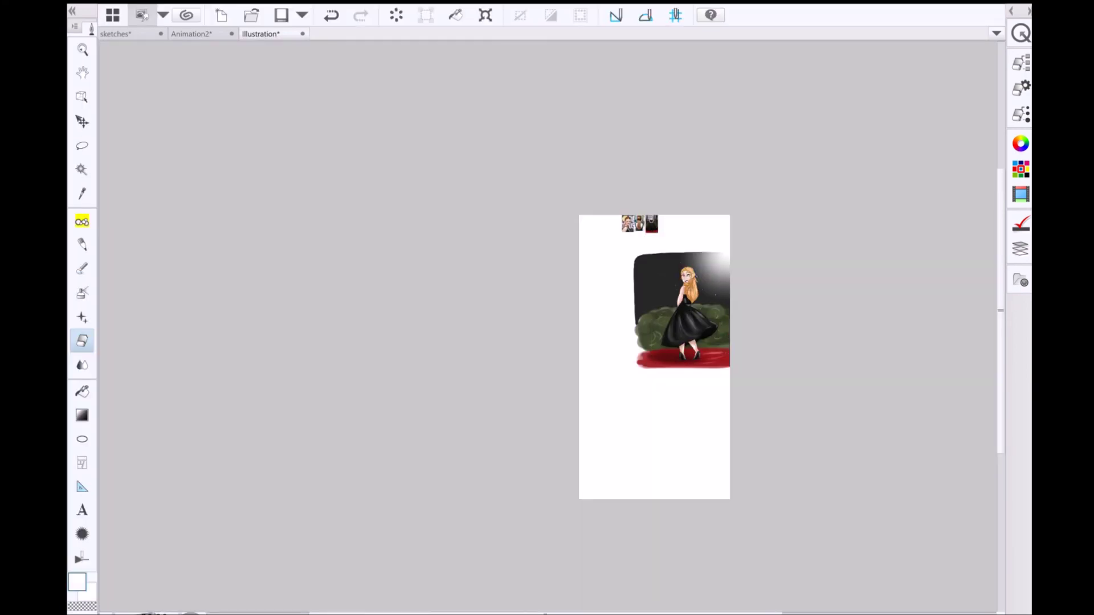